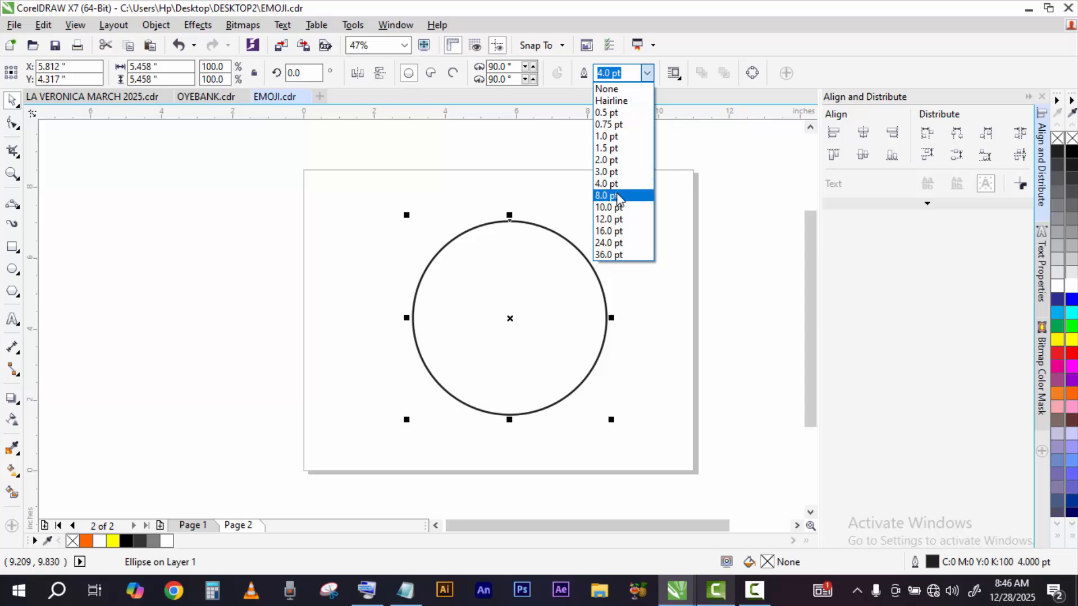
# Step: Set the circle's outline width to 6 pt
pyautogui.click(617, 195)
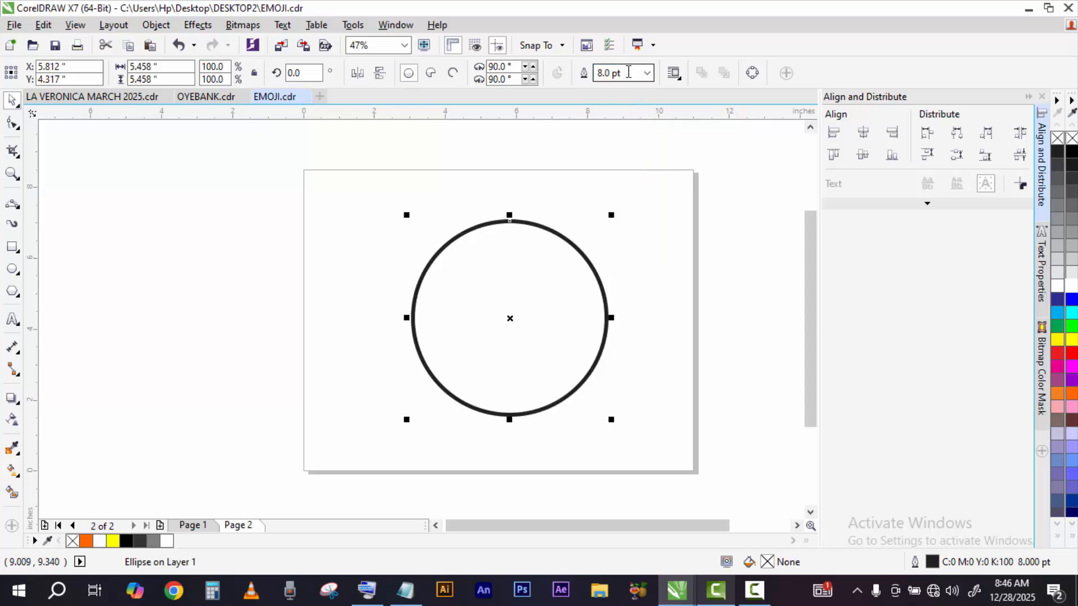
pyautogui.moveTo(628, 72); pyautogui.dragTo(596, 73)
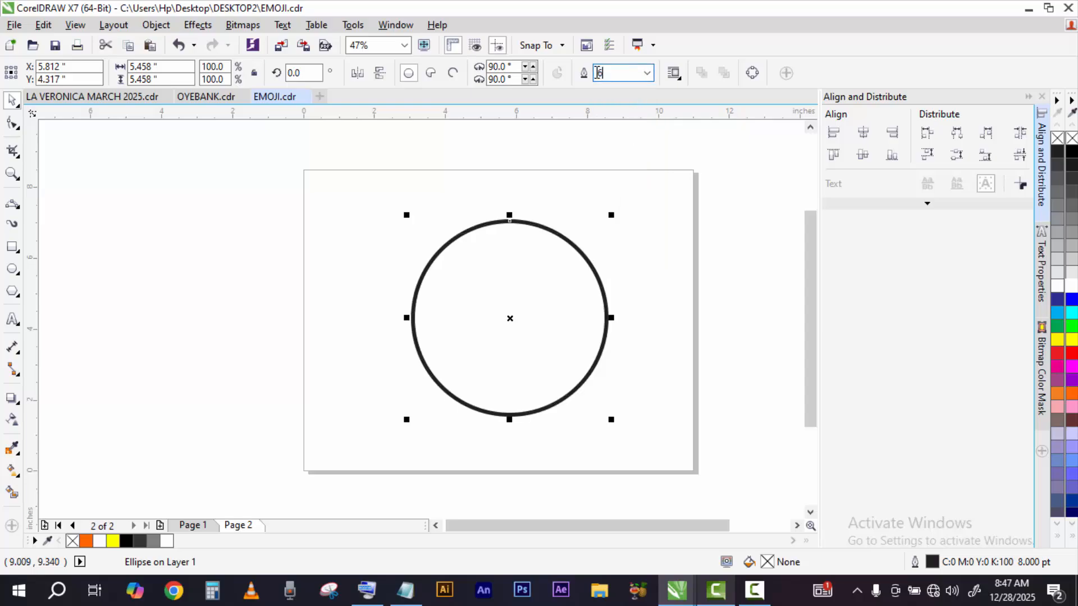
pyautogui.write('6')
pyautogui.press('Return')
pyautogui.click(679, 269)
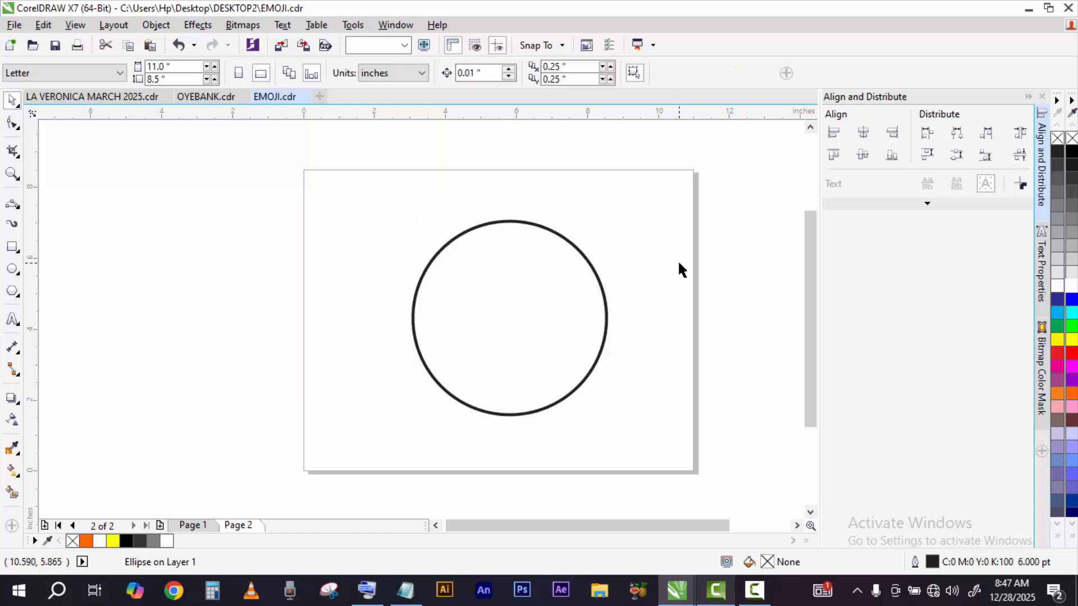
# Step: Give the circle an elliptical fountain fill with its centre in the upper left and its end near the lower edge
pyautogui.press('g')
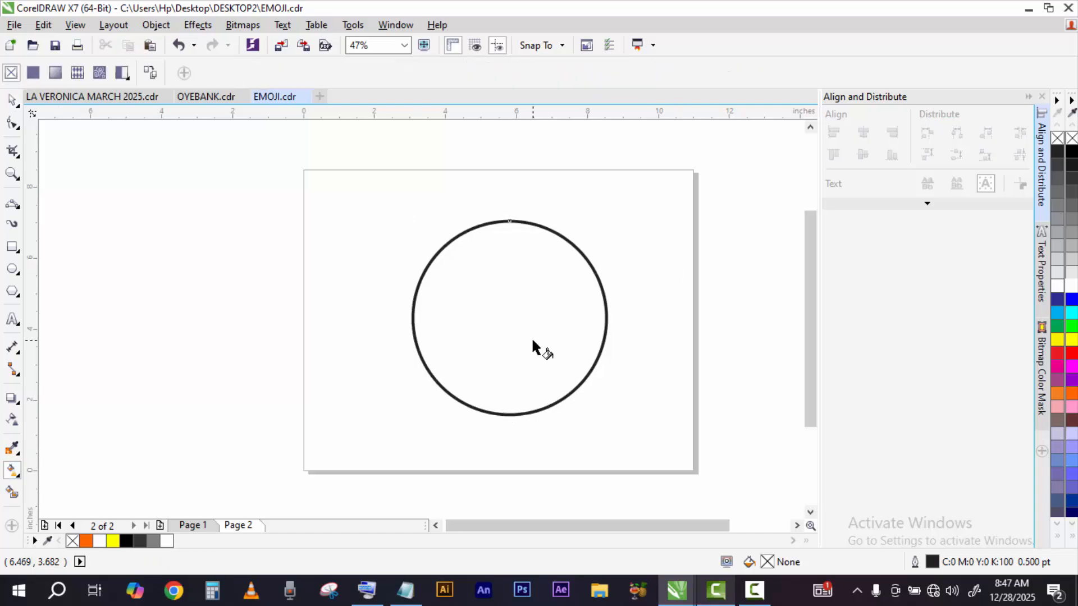
pyautogui.moveTo(532, 400)
pyautogui.mouseDown()
pyautogui.moveTo(474, 241)
pyautogui.moveTo(533, 405)
pyautogui.mouseUp()
pyautogui.click(219, 73)
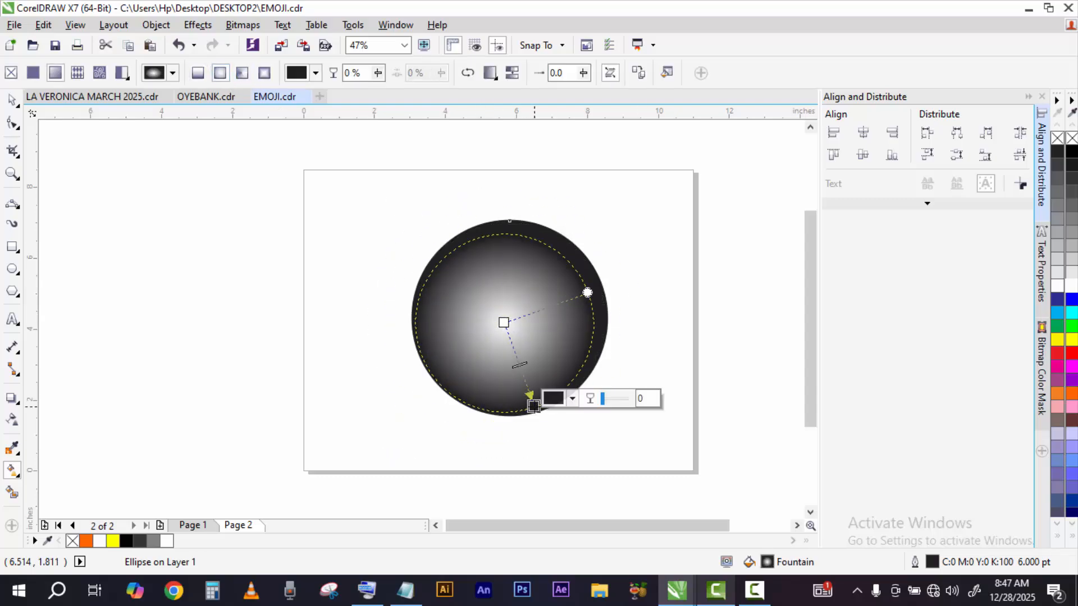
pyautogui.moveTo(495, 313); pyautogui.dragTo(463, 258)
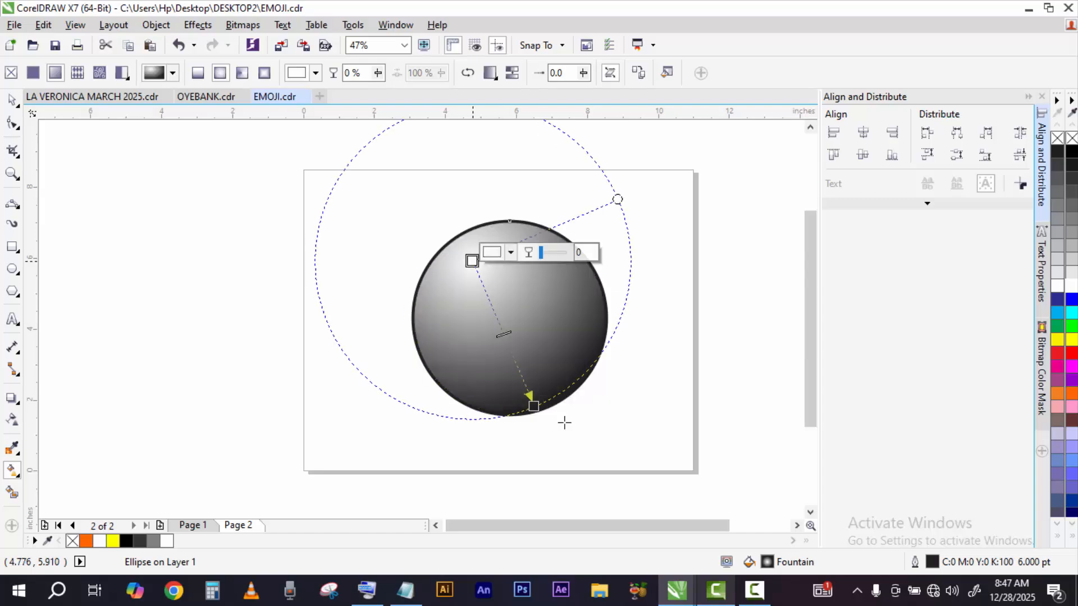
# Step: Colour the gradient yellow at its centre and orange #FF8800 at its outer end
pyautogui.click(1074, 340)
pyautogui.click(534, 405)
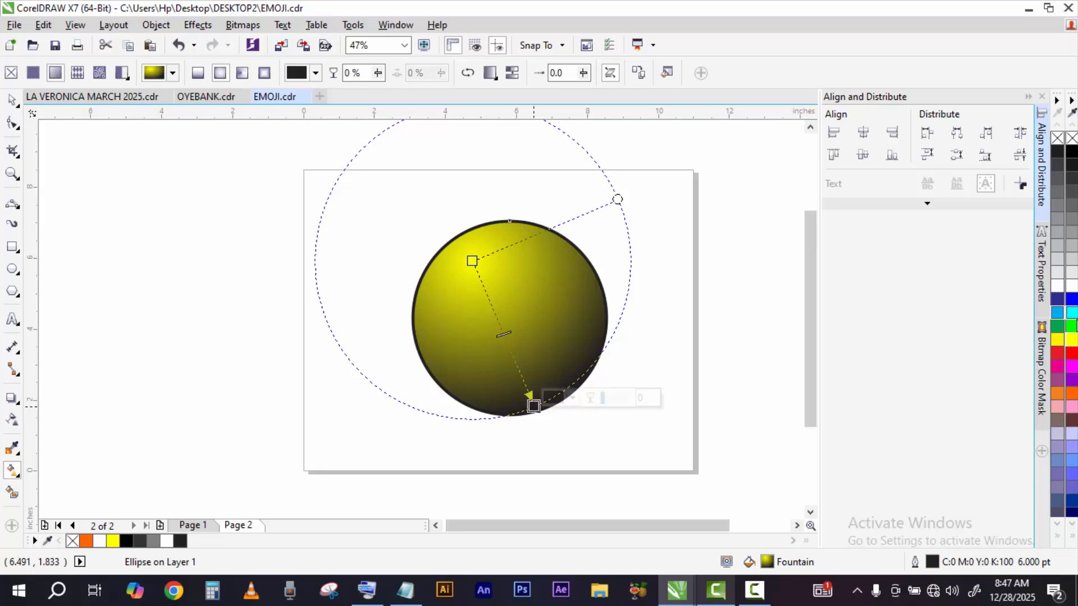
pyautogui.click(1072, 393)
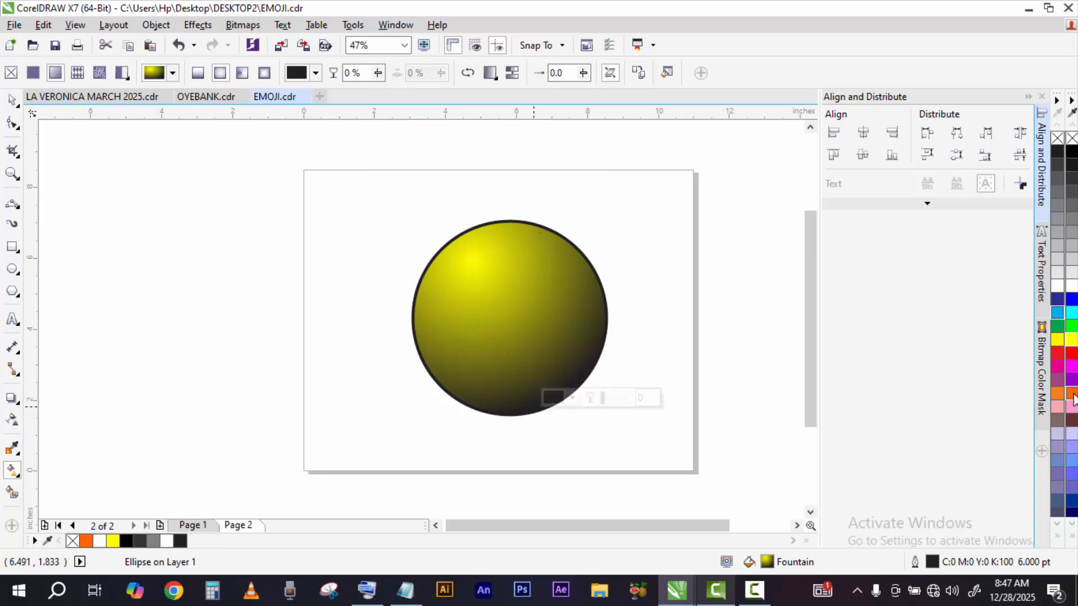
pyautogui.click(572, 398)
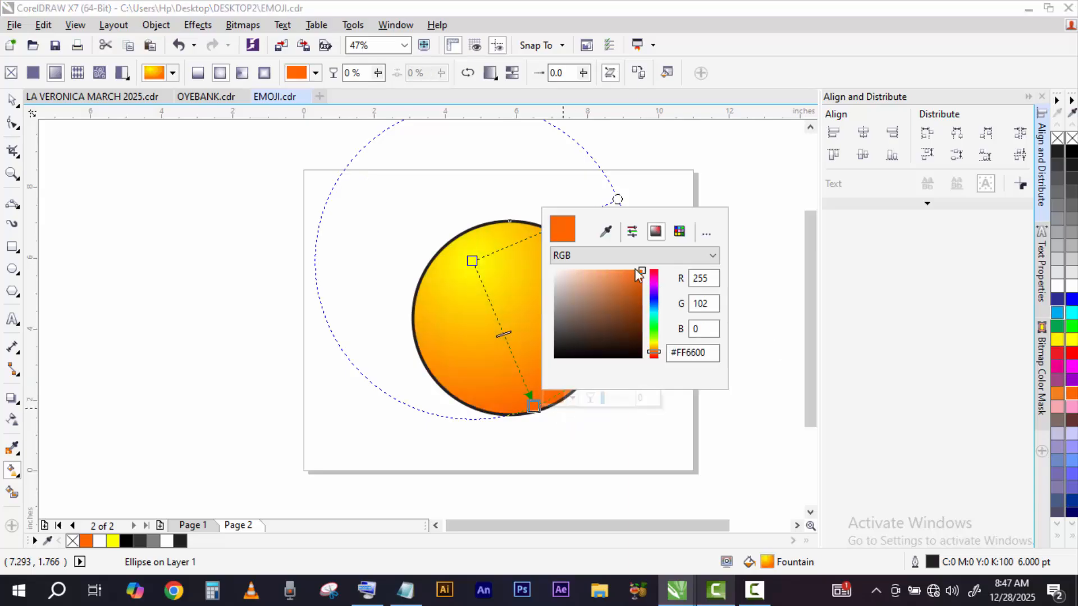
pyautogui.click(656, 348)
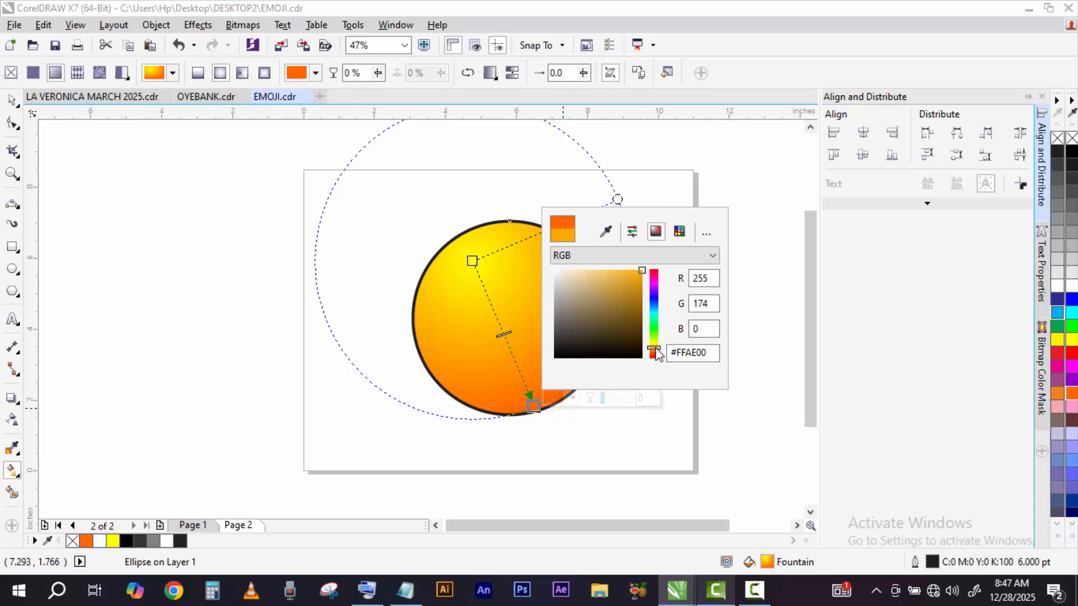
pyautogui.moveTo(658, 352); pyautogui.dragTo(660, 356)
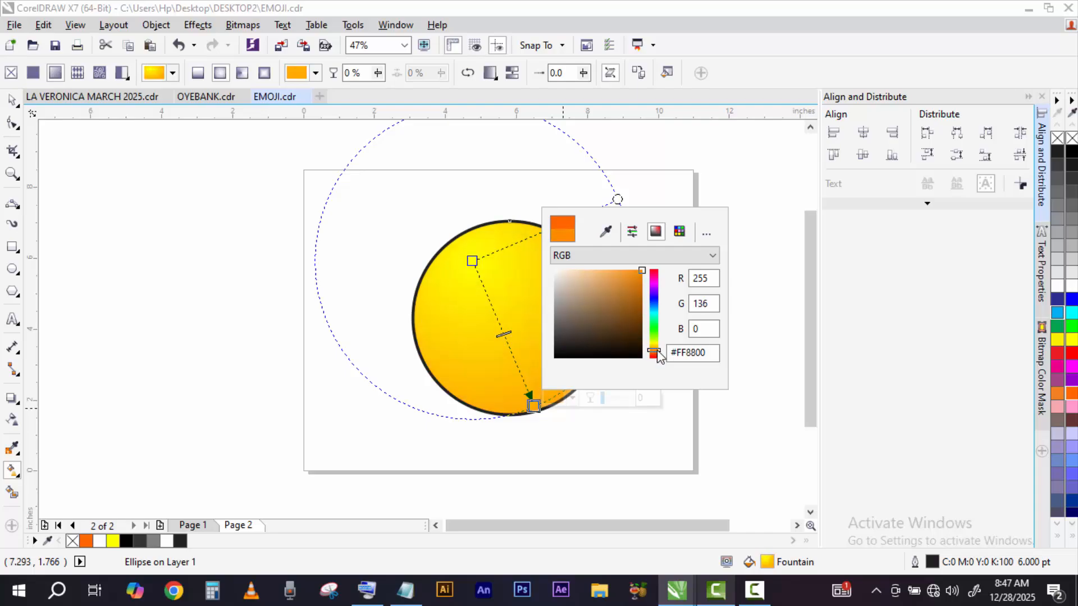
pyautogui.click(534, 406)
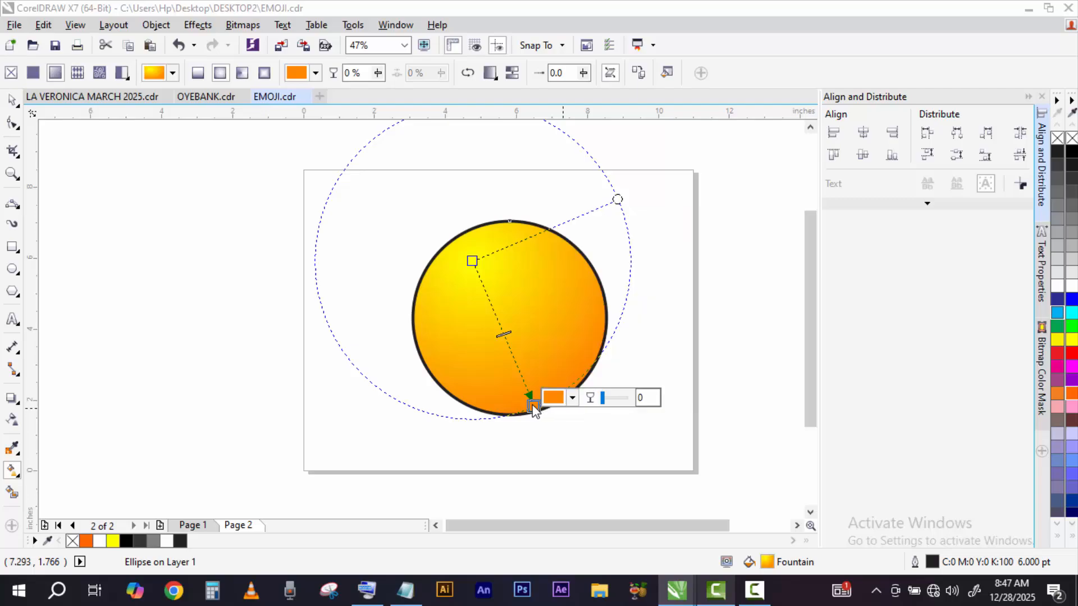
# Step: Shorten the circle's gradient by raising its orange end and shift the yellow centre slightly upward
pyautogui.moveTo(533, 405); pyautogui.dragTo(535, 382)
pyautogui.moveTo(472, 261); pyautogui.dragTo(470, 251)
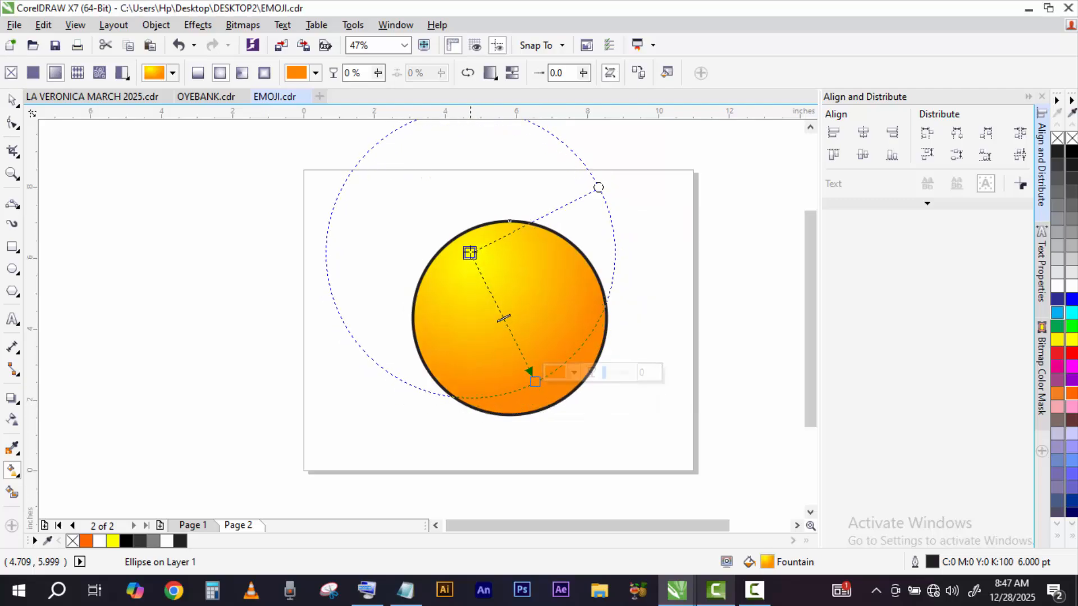
pyautogui.click(12, 101)
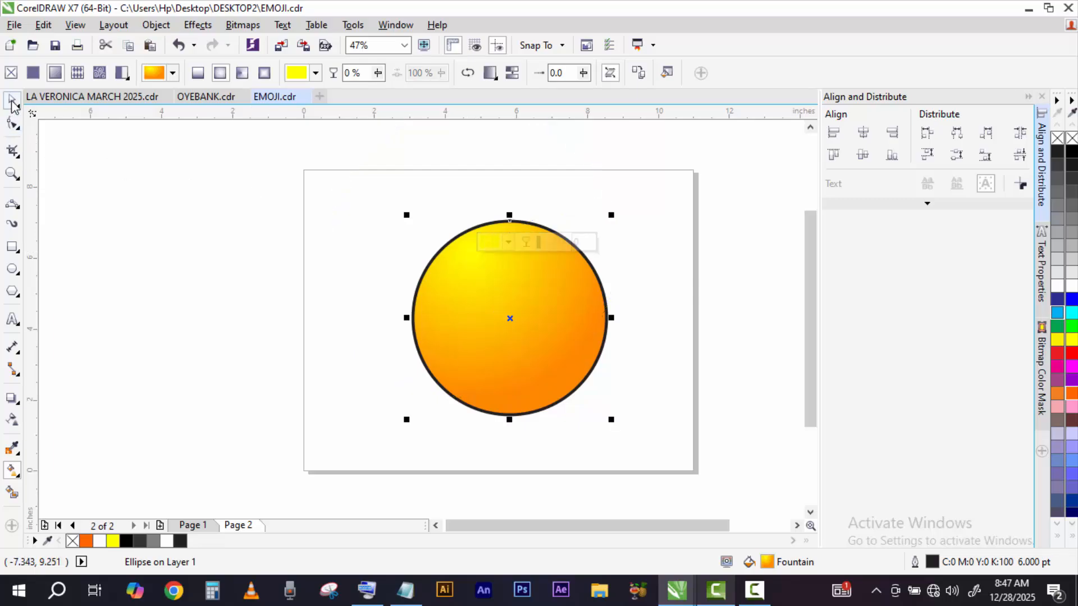
# Step: Convert the circle's outline to a separate object
pyautogui.click(155, 25)
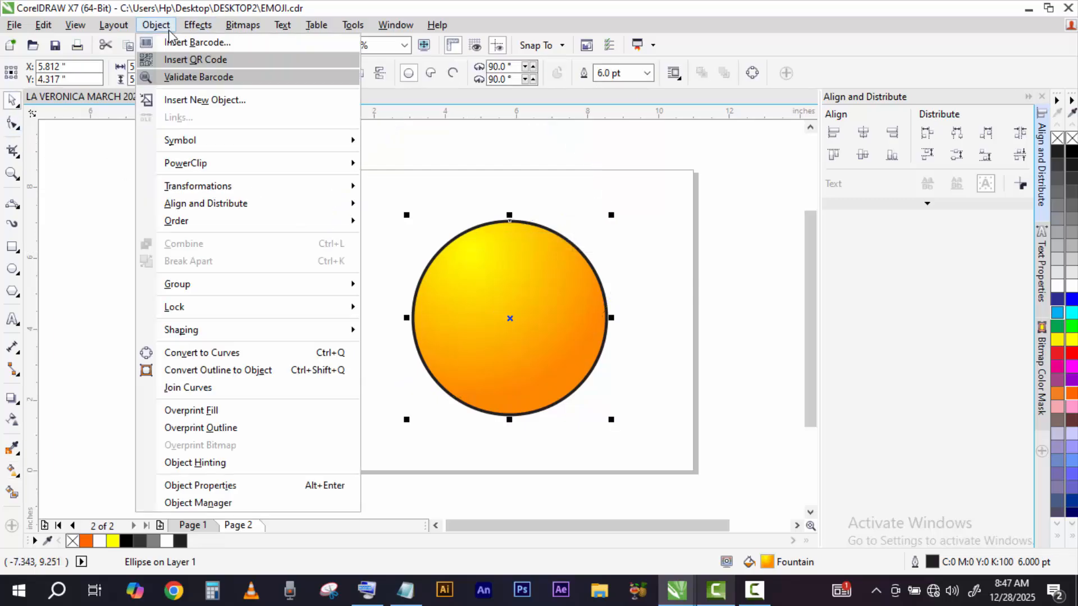
pyautogui.click(281, 370)
pyautogui.click(292, 372)
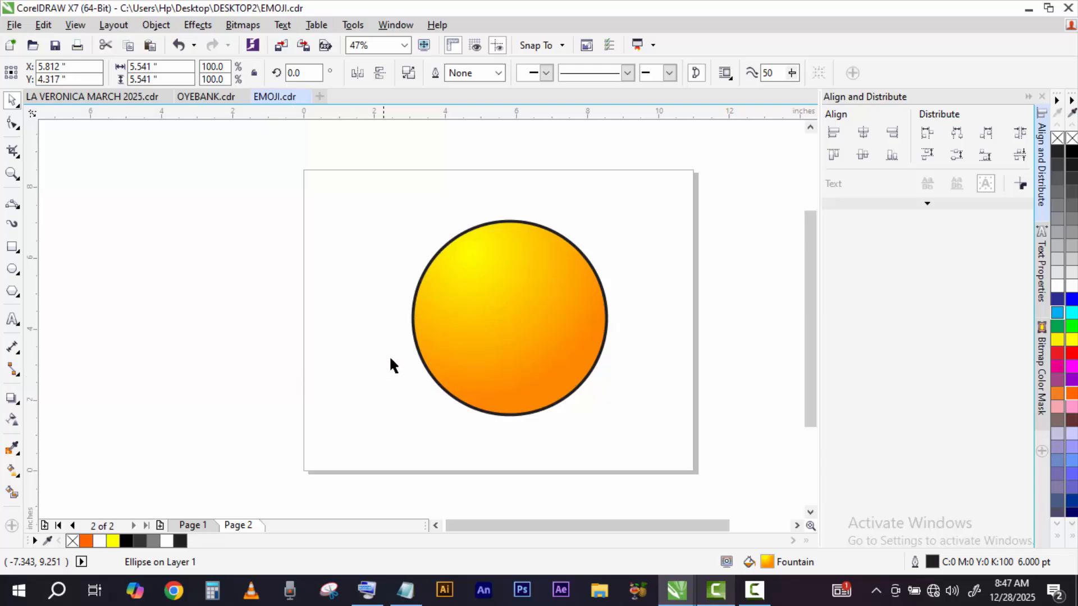
# Step: Fill the outline ring with orange #FF8800, sampled from the lower right of the gradient circle
pyautogui.click(420, 360)
pyautogui.click(1072, 395)
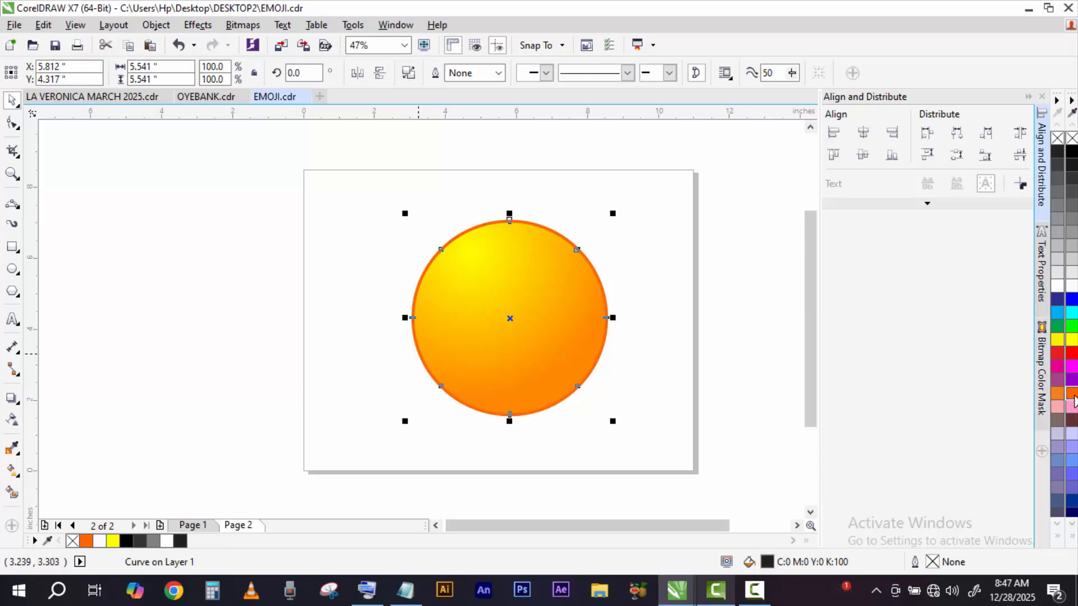
pyautogui.doubleClick(767, 561)
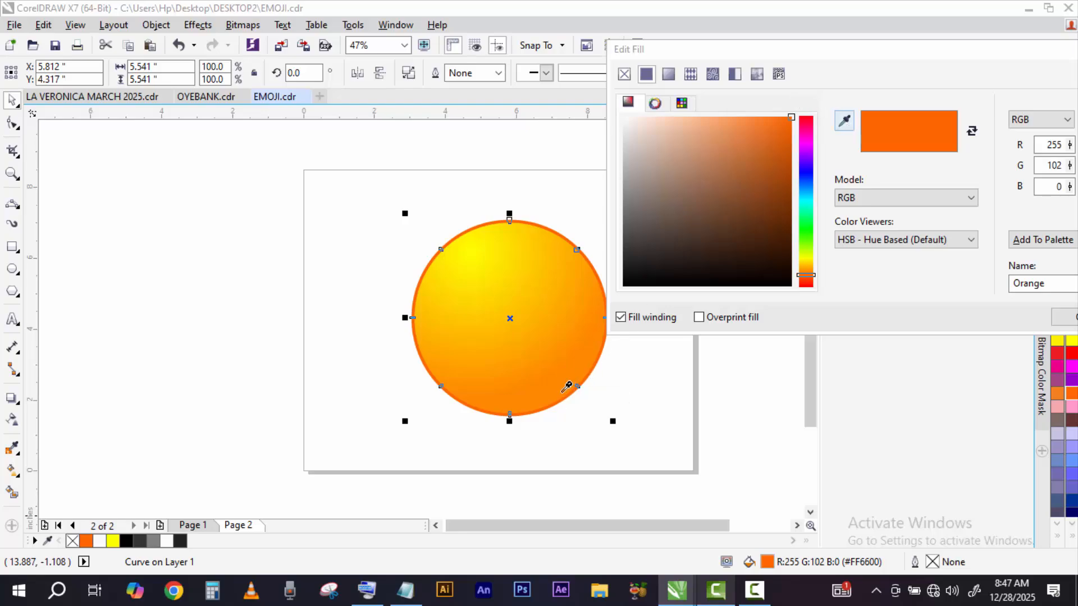
pyautogui.click(564, 390)
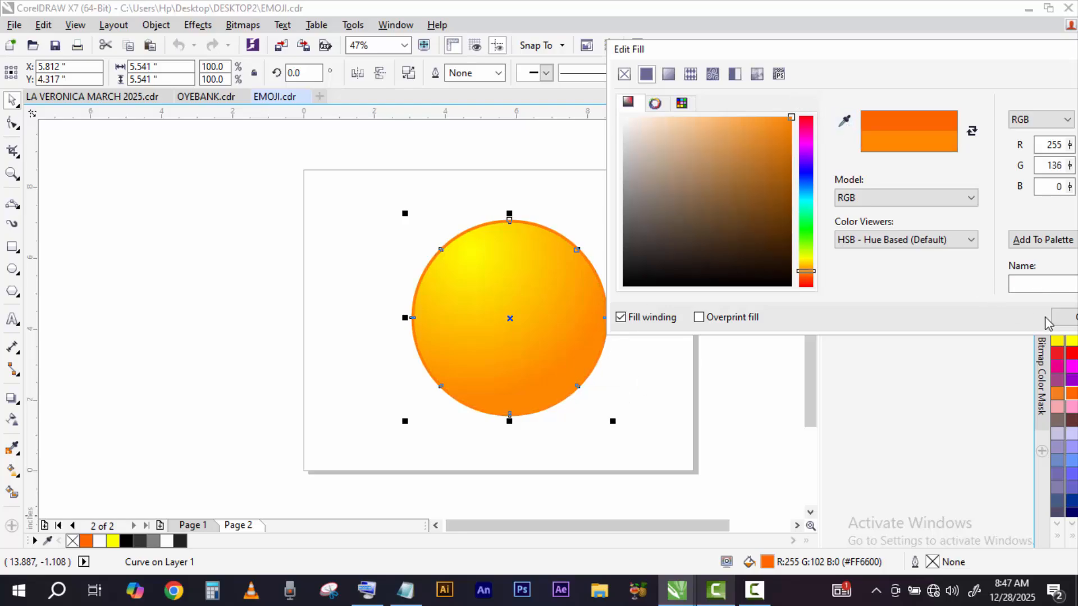
pyautogui.click(1065, 320)
pyautogui.click(669, 372)
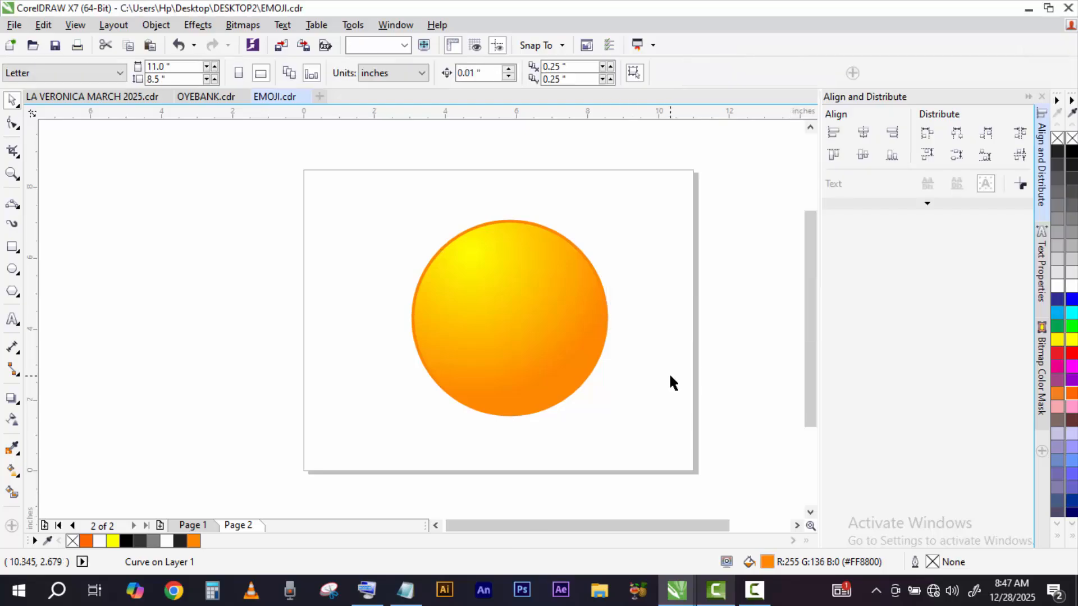
# Step: Make a concentric copy of the gradient circle scaled to about 95% and fill the copy white
pyautogui.click(518, 278)
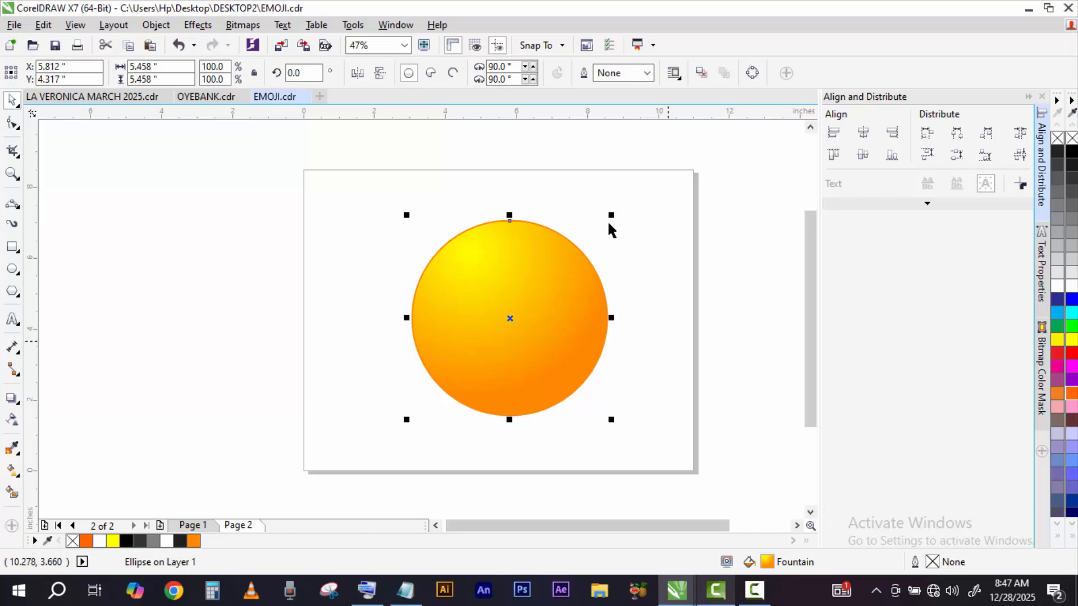
pyautogui.moveTo(610, 216); pyautogui.dragTo(615, 221)
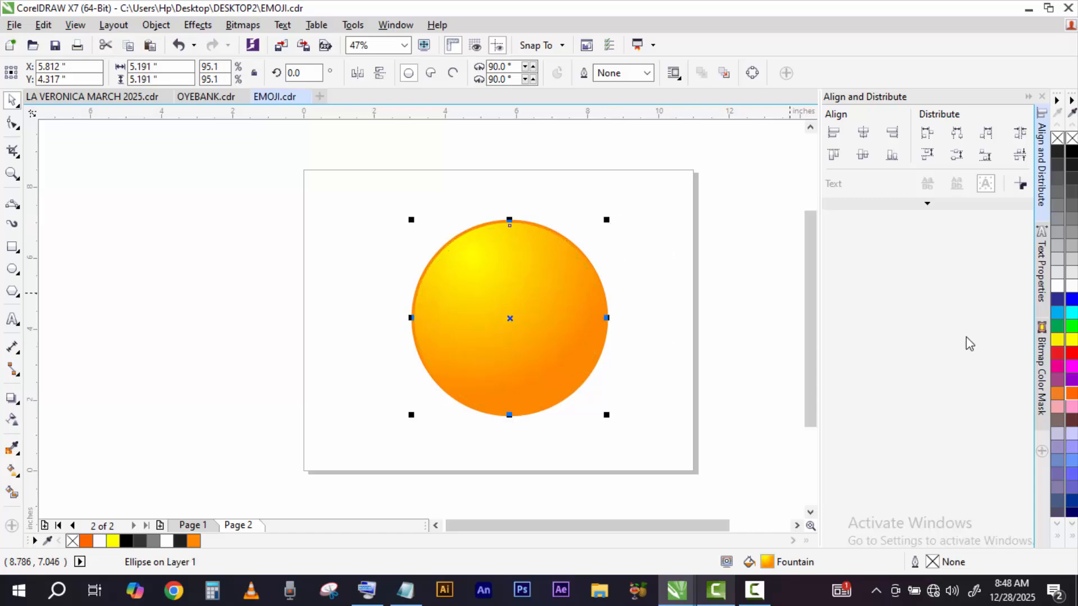
pyautogui.click(1057, 286)
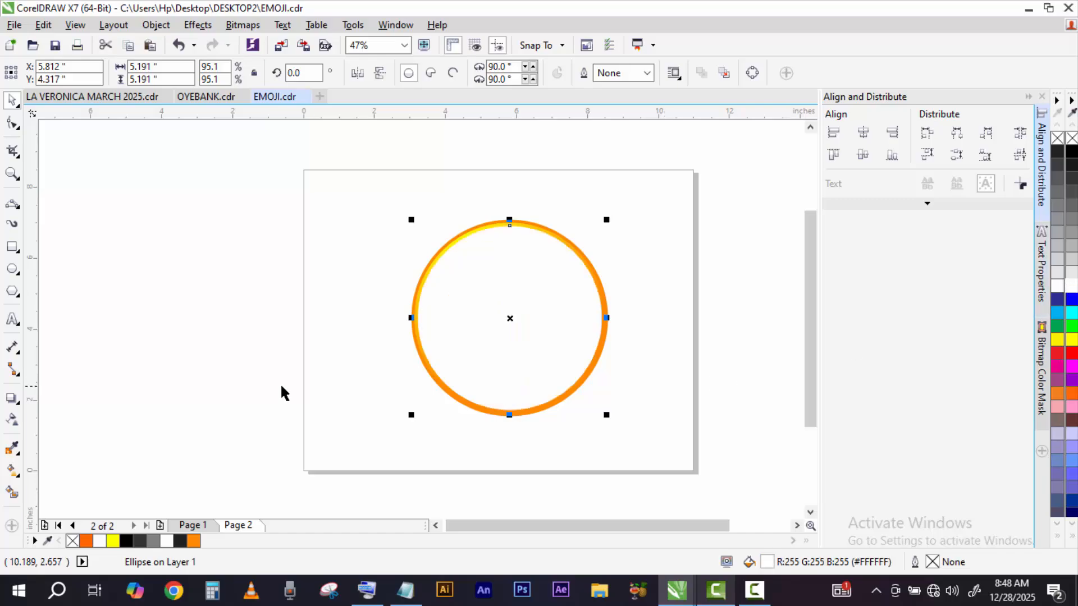
# Step: Apply a fountain fill to the inner white circle, running from near its top edge straight down to near its bottom
pyautogui.click(12, 468)
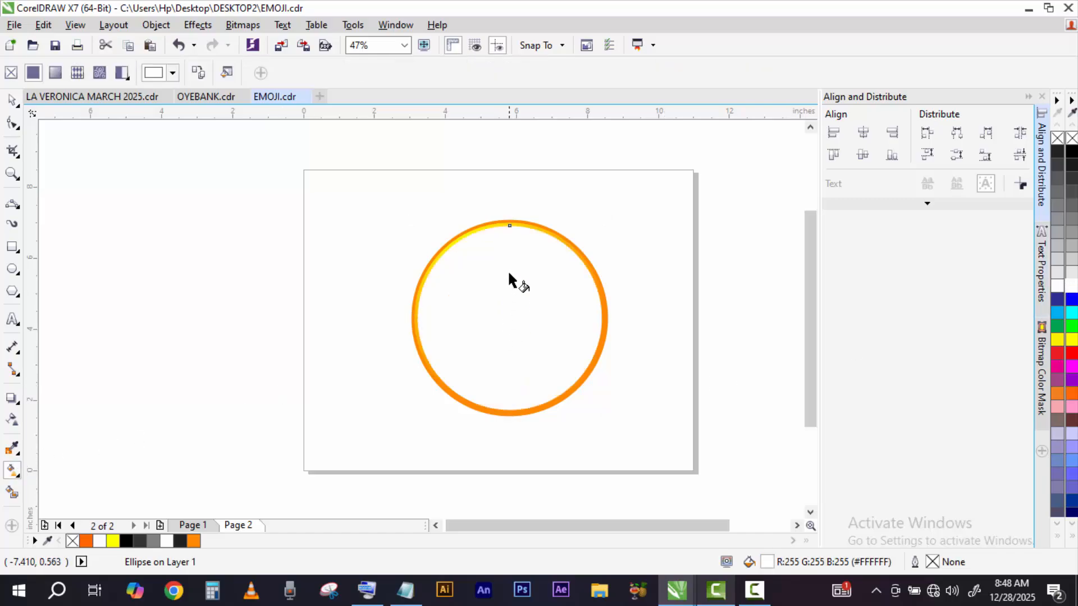
pyautogui.moveTo(508, 243); pyautogui.dragTo(512, 399)
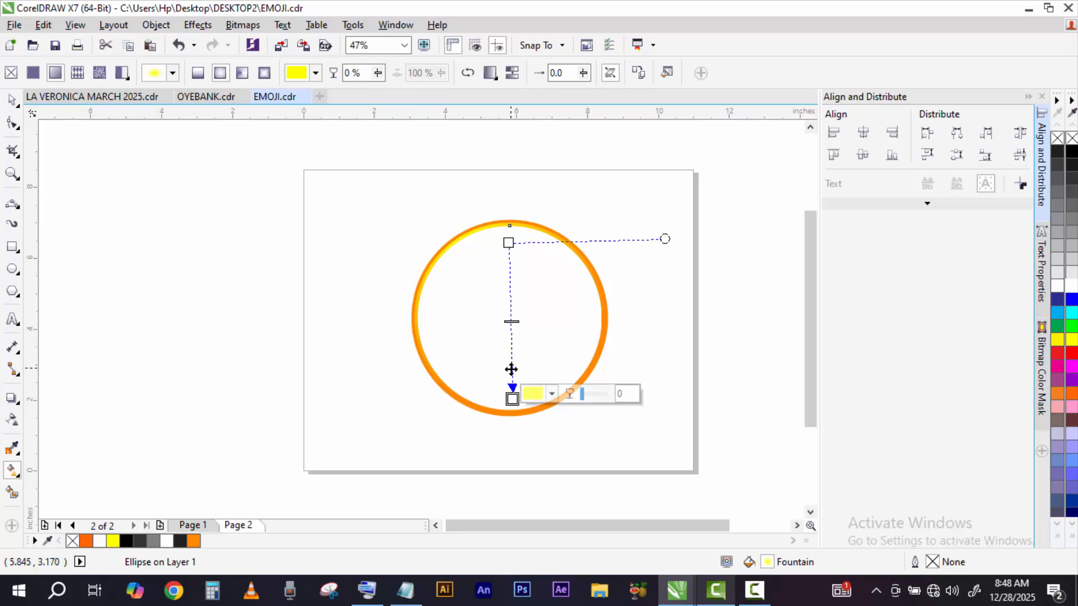
pyautogui.click(192, 418)
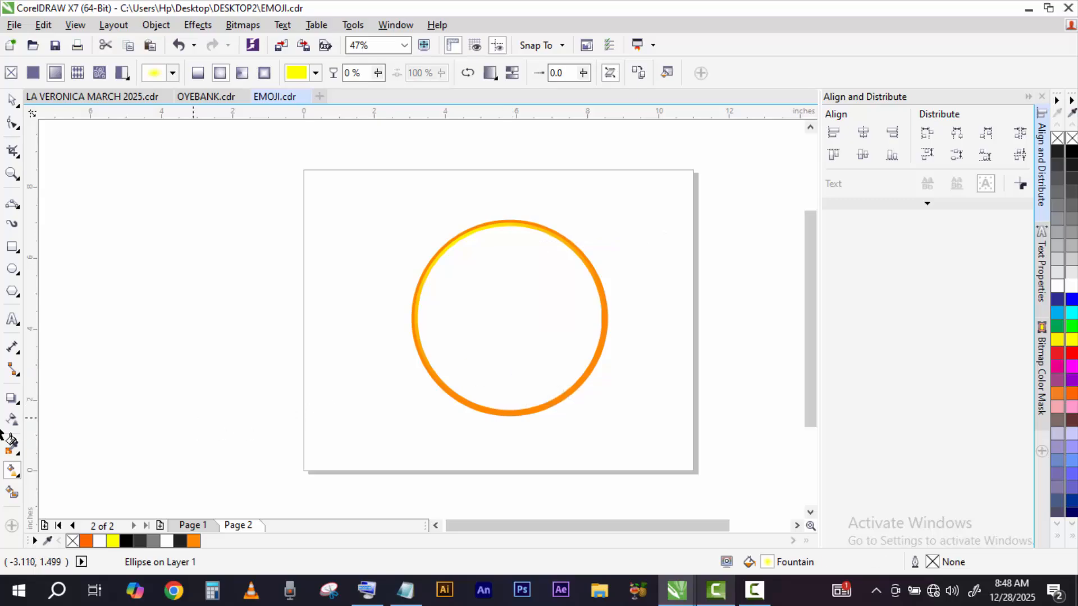
# Step: Apply a linear transparency to the inner circle, fading from opaque at the top to fully transparent near the bottom
pyautogui.click(12, 419)
pyautogui.click(511, 252)
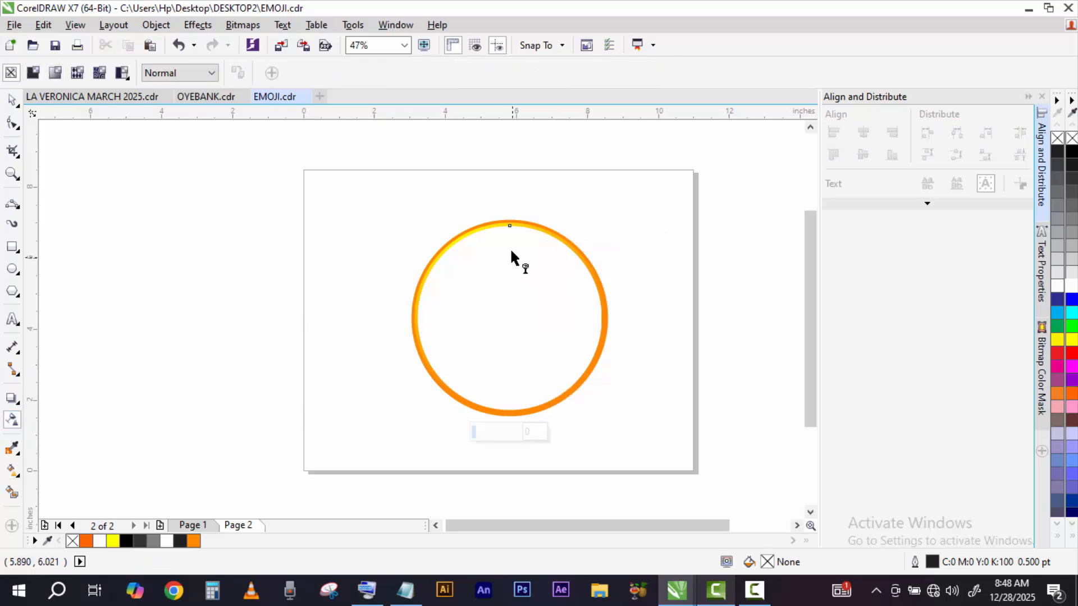
pyautogui.moveTo(504, 242); pyautogui.dragTo(505, 395)
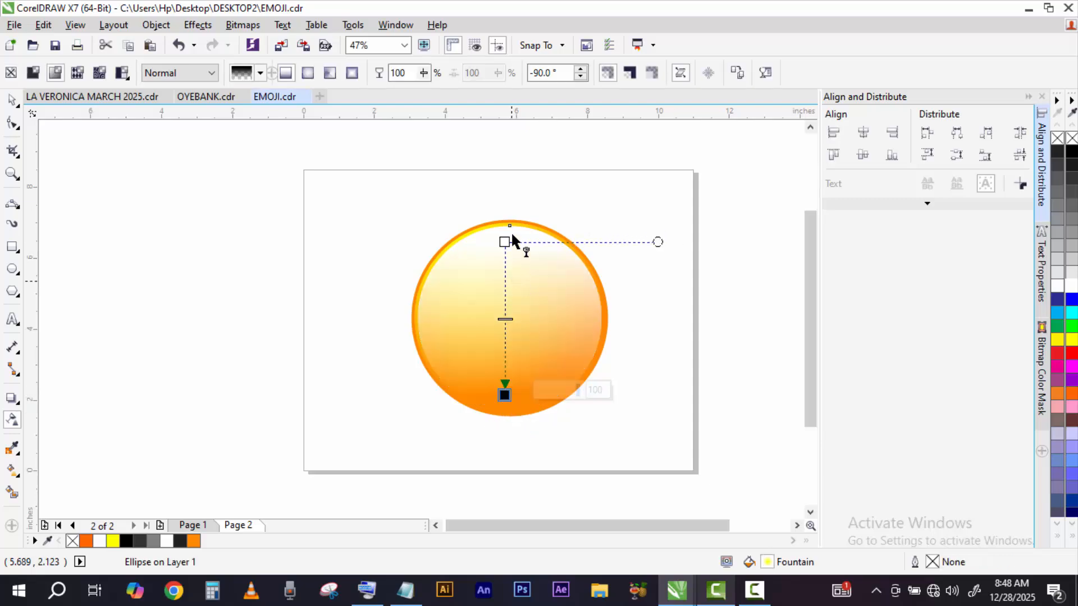
# Step: Adjust the transparency to start just above the circle and end at its centre, limiting the highlight to the upper half
pyautogui.moveTo(504, 242); pyautogui.dragTo(504, 184)
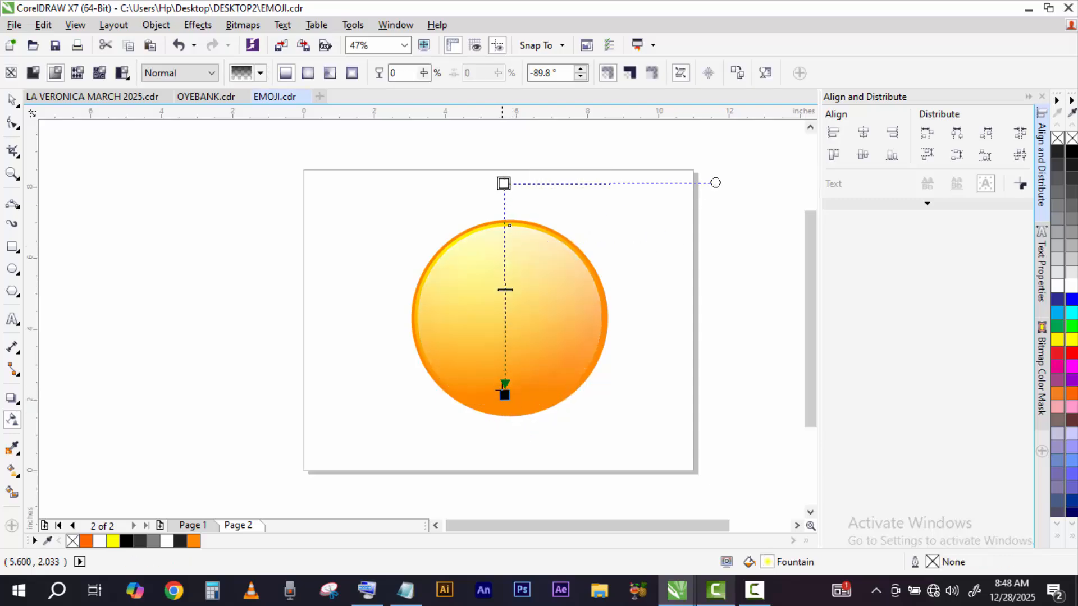
pyautogui.moveTo(504, 395); pyautogui.dragTo(503, 368)
pyautogui.moveTo(504, 185); pyautogui.dragTo(504, 208)
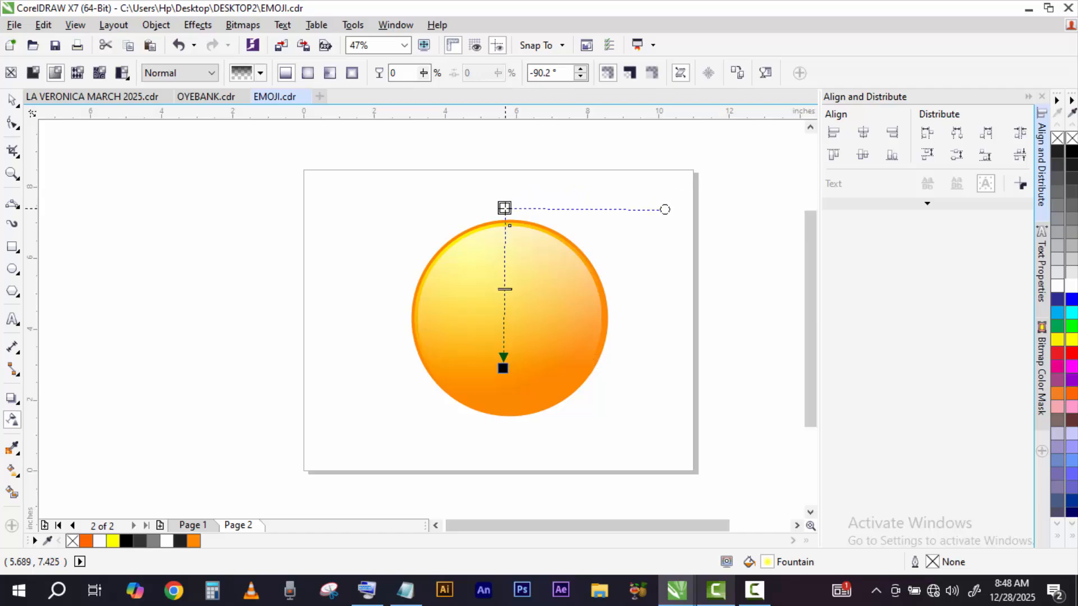
pyautogui.moveTo(503, 368); pyautogui.dragTo(509, 318)
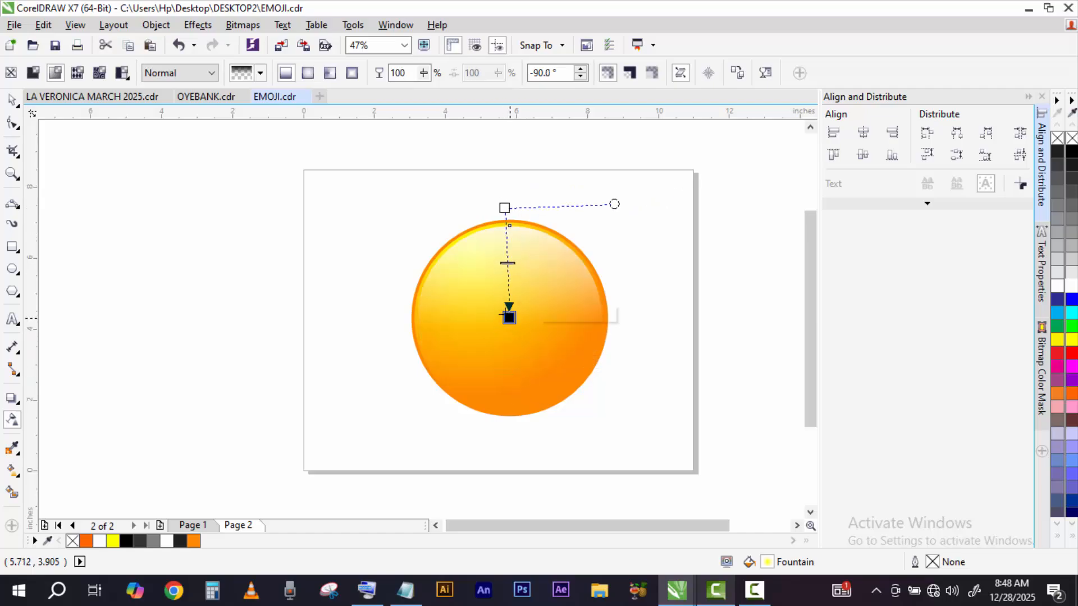
pyautogui.moveTo(505, 208)
pyautogui.mouseDown()
pyautogui.moveTo(506, 176)
pyautogui.moveTo(505, 198)
pyautogui.mouseUp()
pyautogui.click(509, 319)
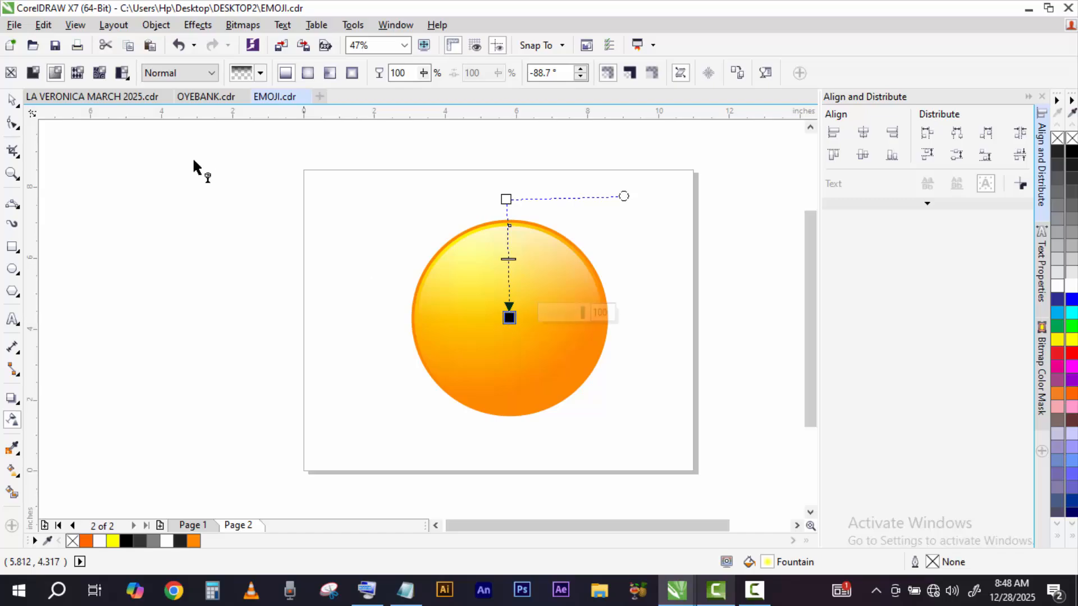
pyautogui.click(11, 99)
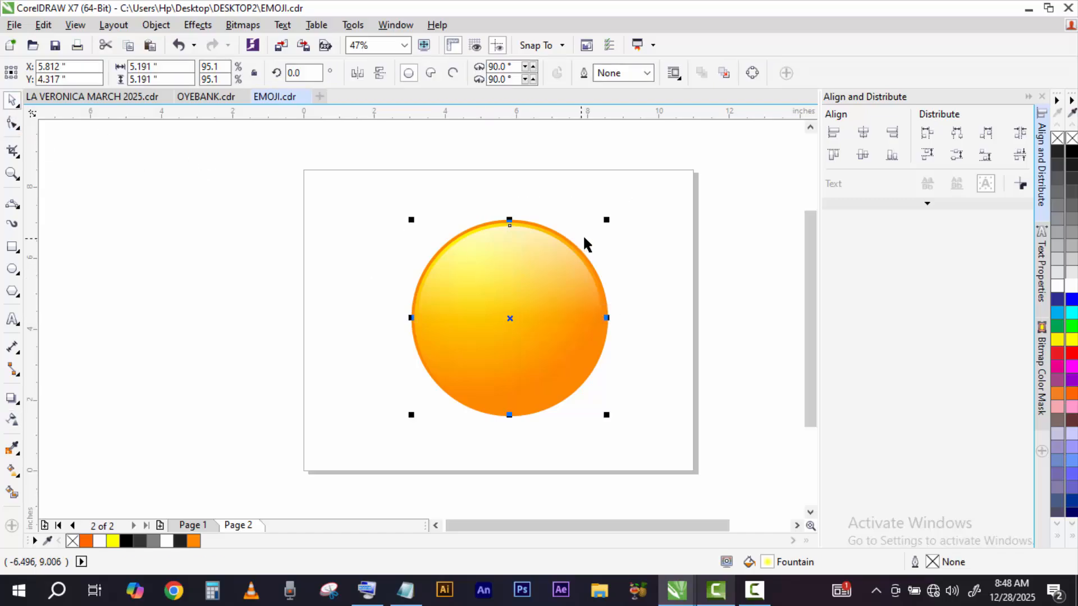
# Step: Make a concentric copy of the highlight circle at about 5.1 inches and mirror it vertically
pyautogui.moveTo(606, 219); pyautogui.dragTo(615, 220)
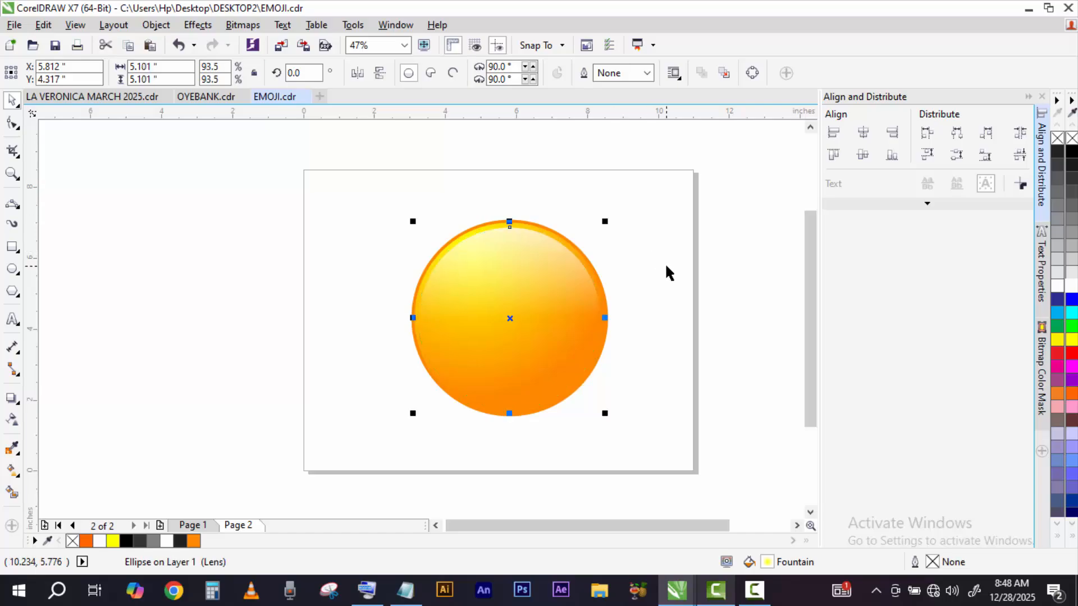
pyautogui.click(386, 79)
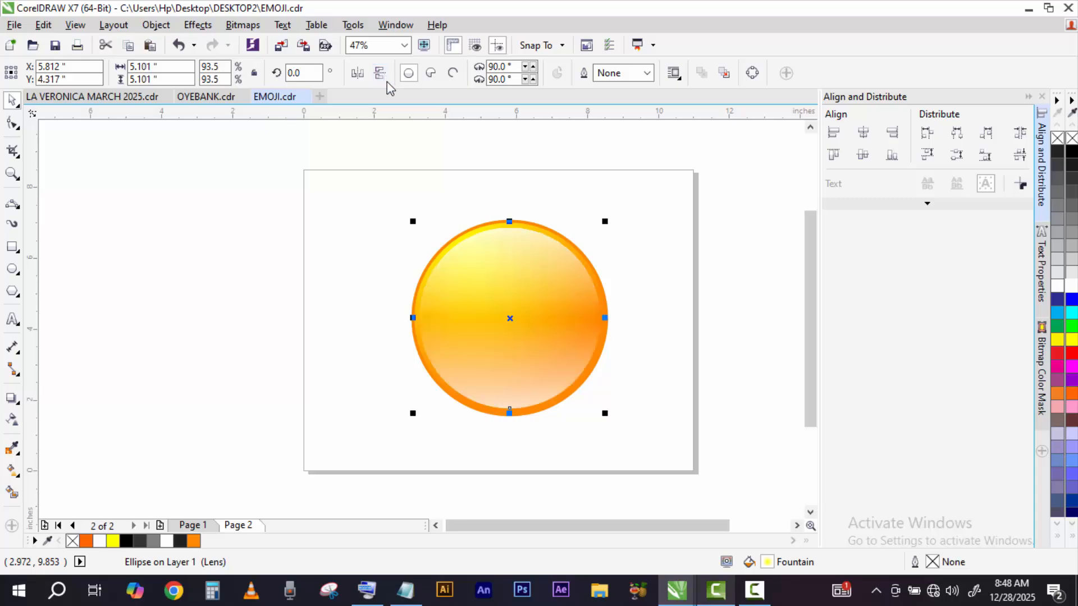
# Step: Fill the mirrored highlight circle with solid orange darkened to about RGB 204, 109, 0 to shade the face's lower half
pyautogui.click(197, 542)
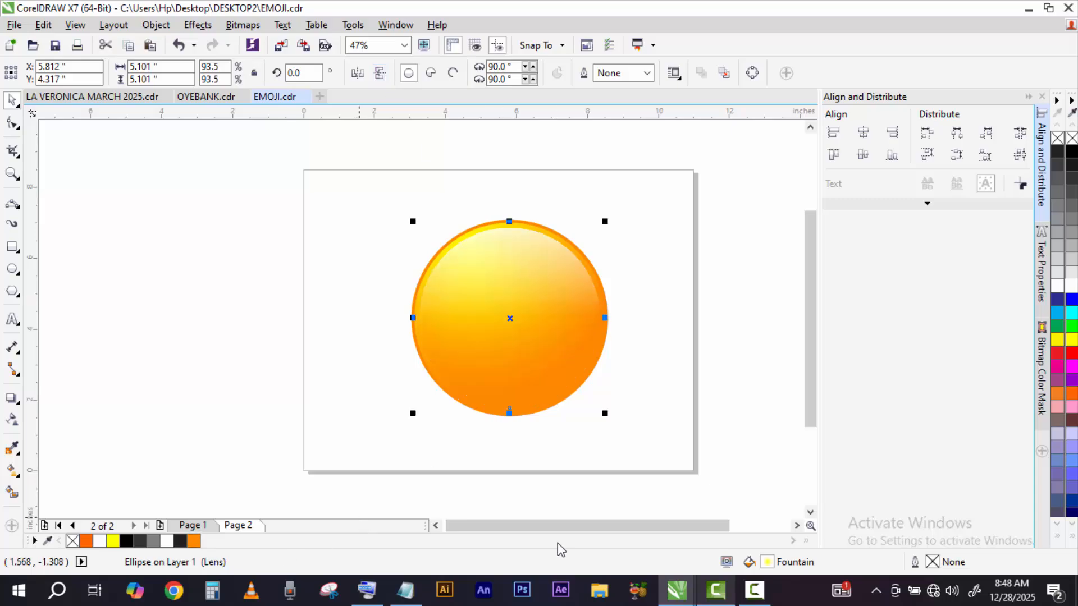
pyautogui.doubleClick(767, 564)
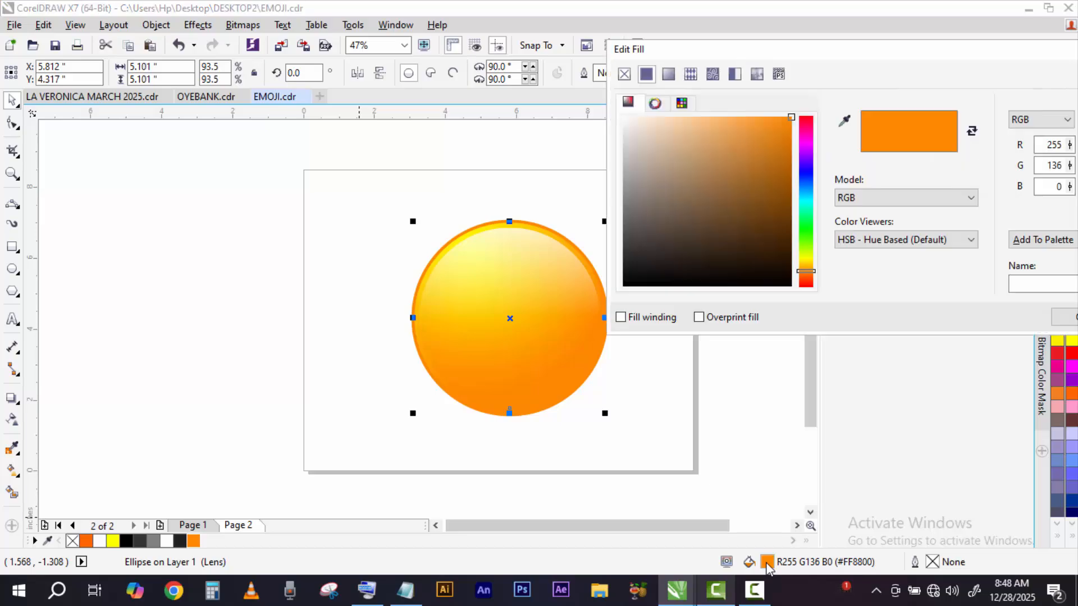
pyautogui.click(791, 127)
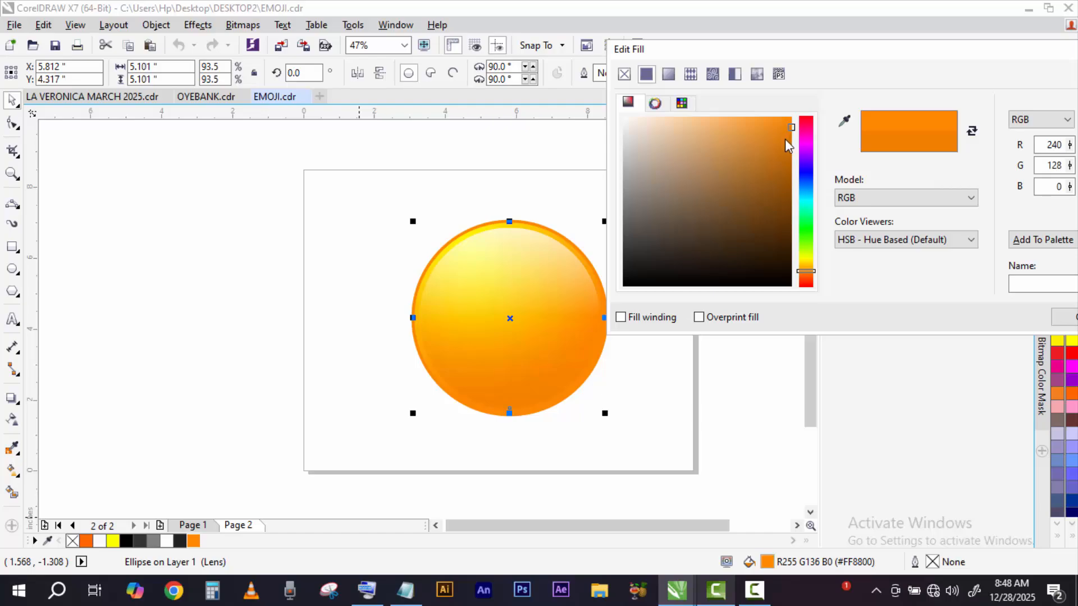
pyautogui.click(793, 144)
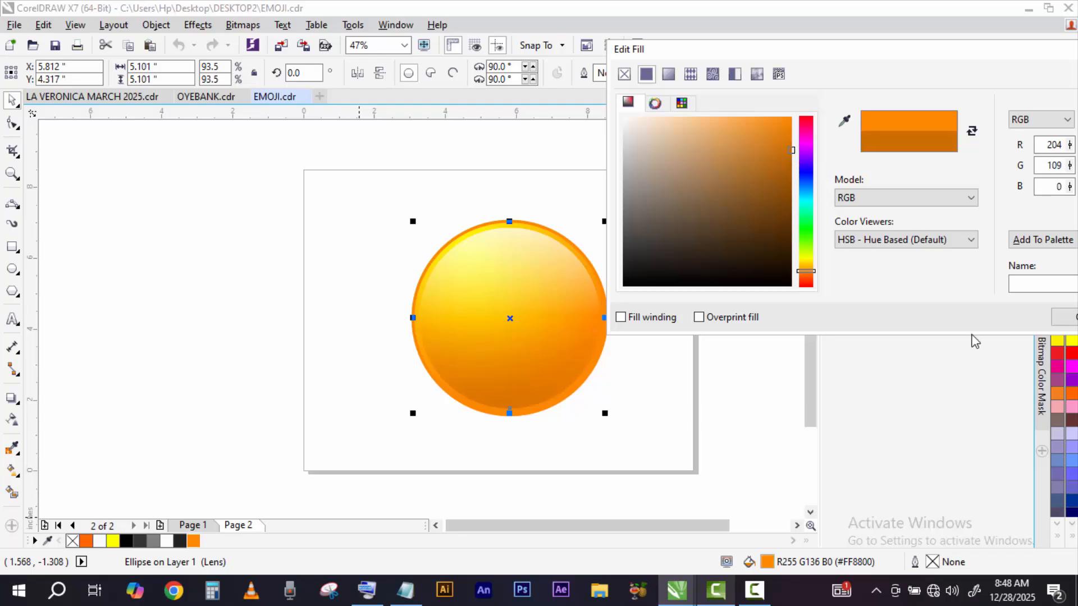
pyautogui.click(1067, 316)
pyautogui.click(678, 304)
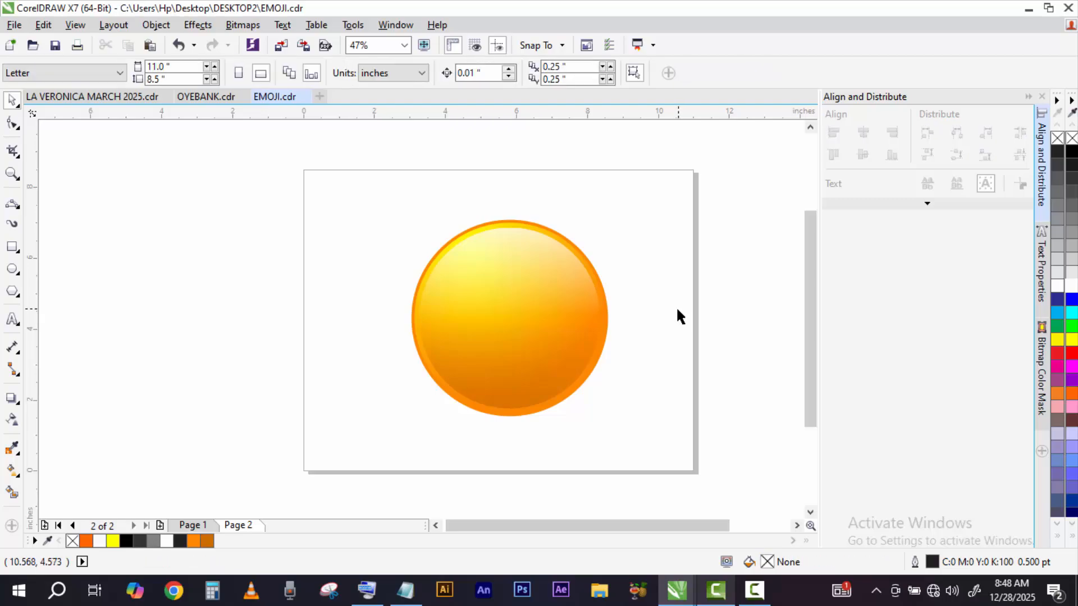
pyautogui.click(14, 270)
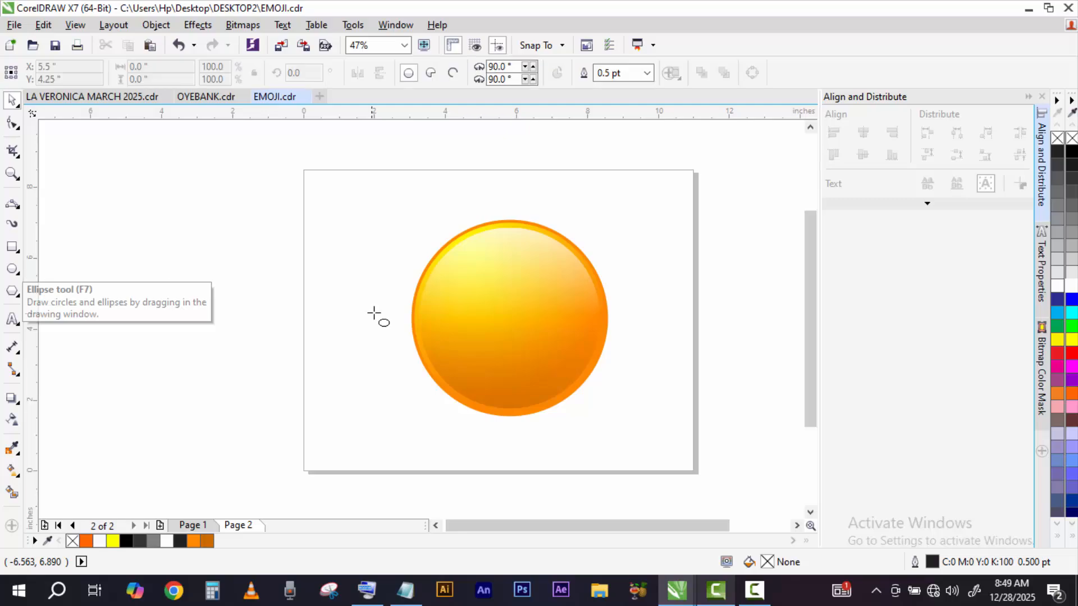
pyautogui.click(12, 100)
pyautogui.click(521, 392)
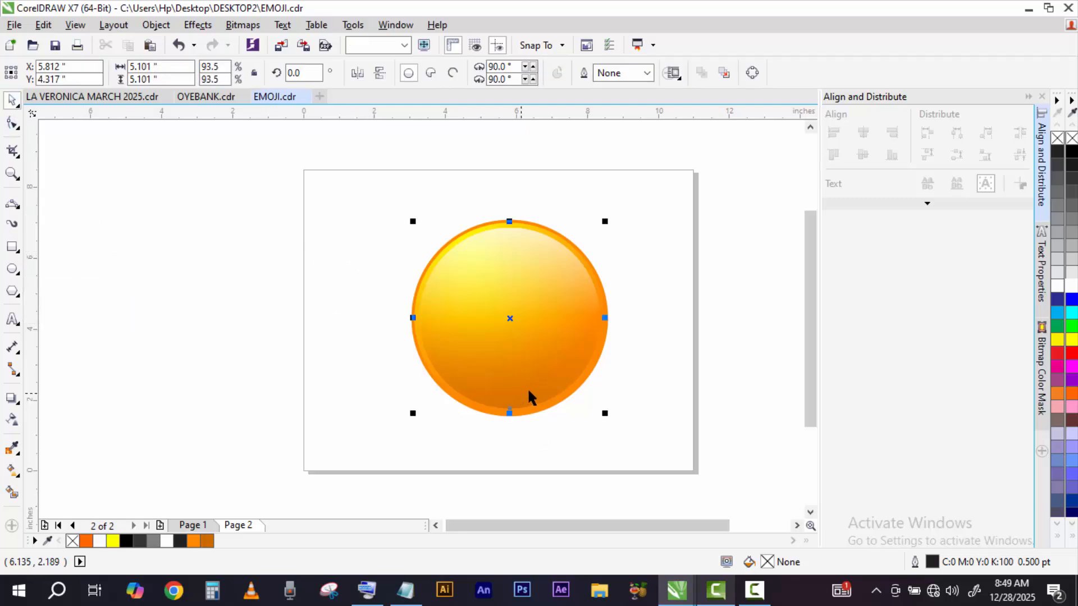
pyautogui.moveTo(528, 391); pyautogui.dragTo(252, 415)
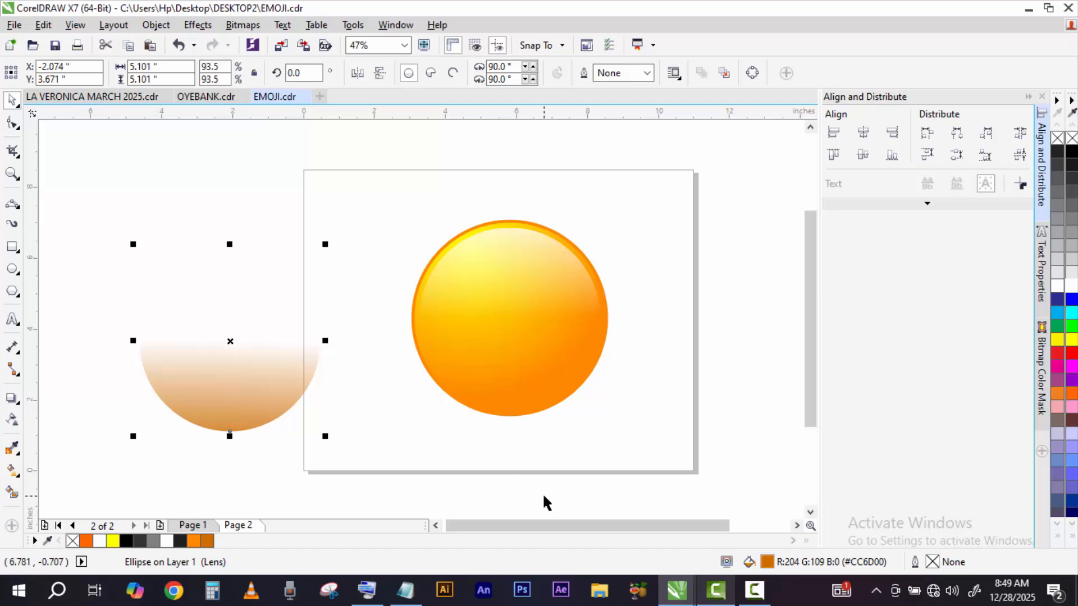
pyautogui.hotkey('ctrl', 'z')
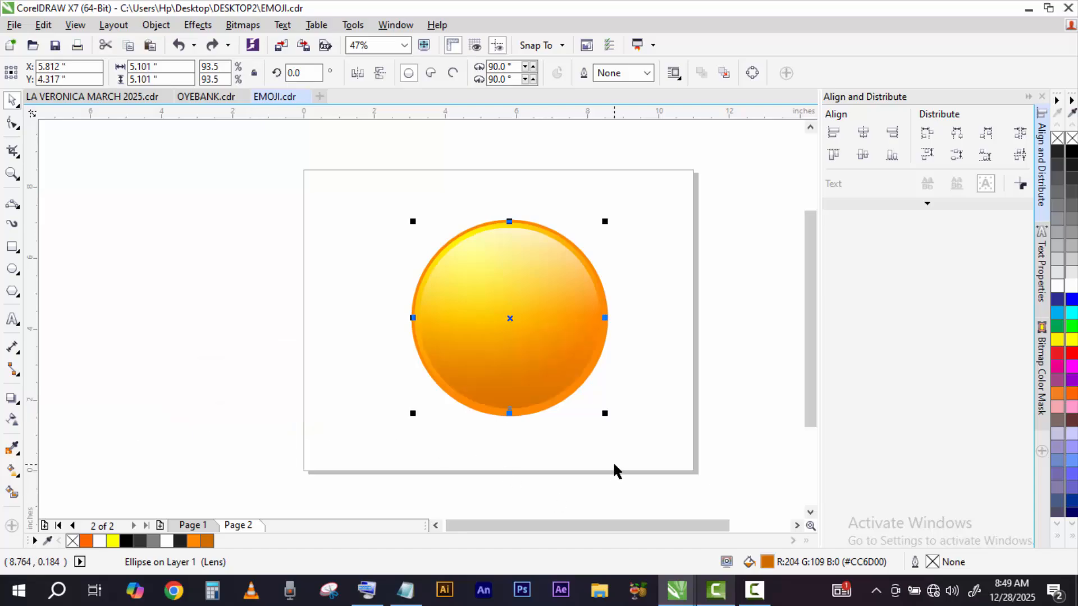
pyautogui.click(633, 363)
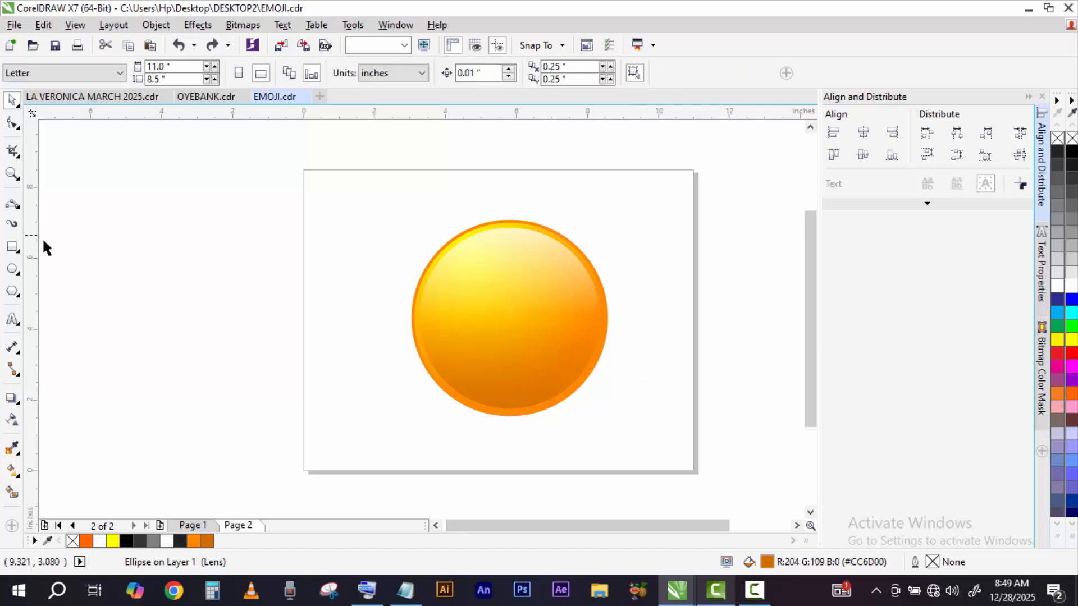
# Step: Draw a circle about 0.29 inches wide outside the page and place it just beside the face's left edge
pyautogui.click(12, 270)
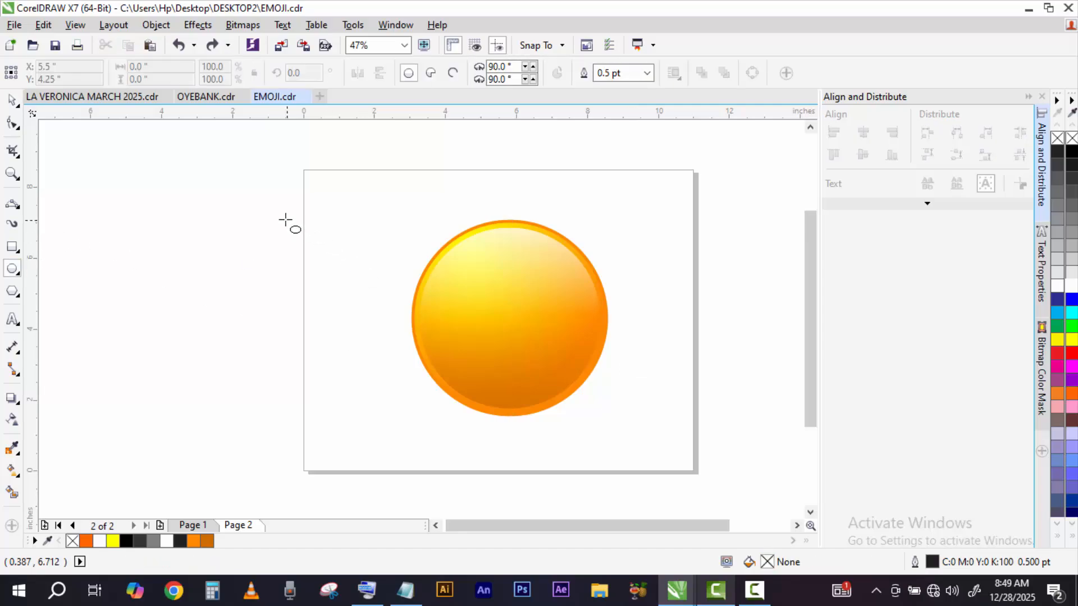
pyautogui.moveTo(269, 214); pyautogui.dragTo(276, 213)
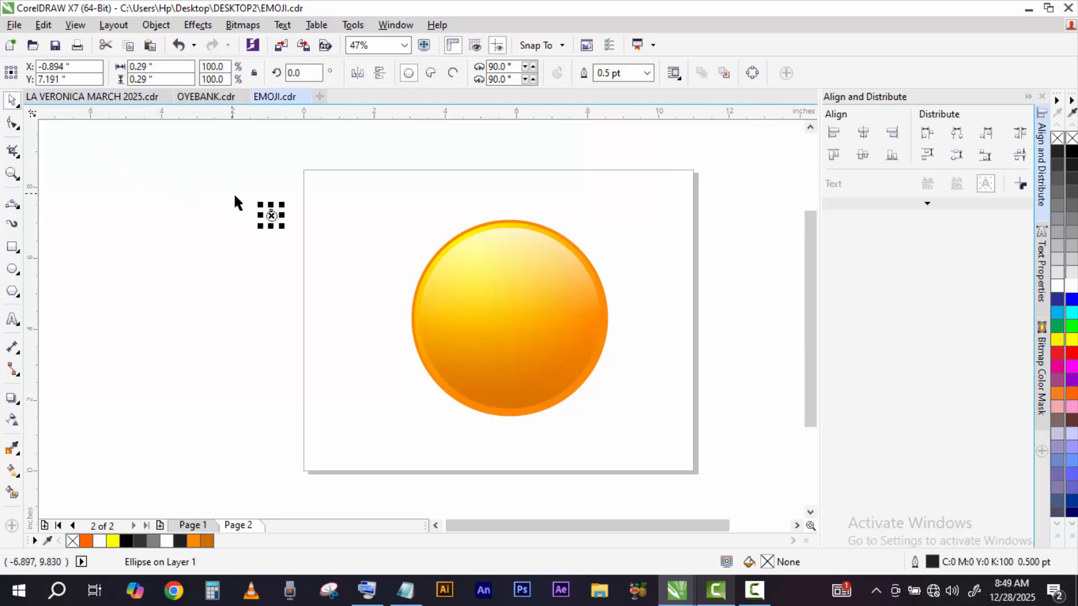
pyautogui.moveTo(269, 216); pyautogui.dragTo(373, 298)
# Step: Give the small circle a vertical black to near-black fountain fill and place it on the face's upper left as an eye
pyautogui.click(11, 472)
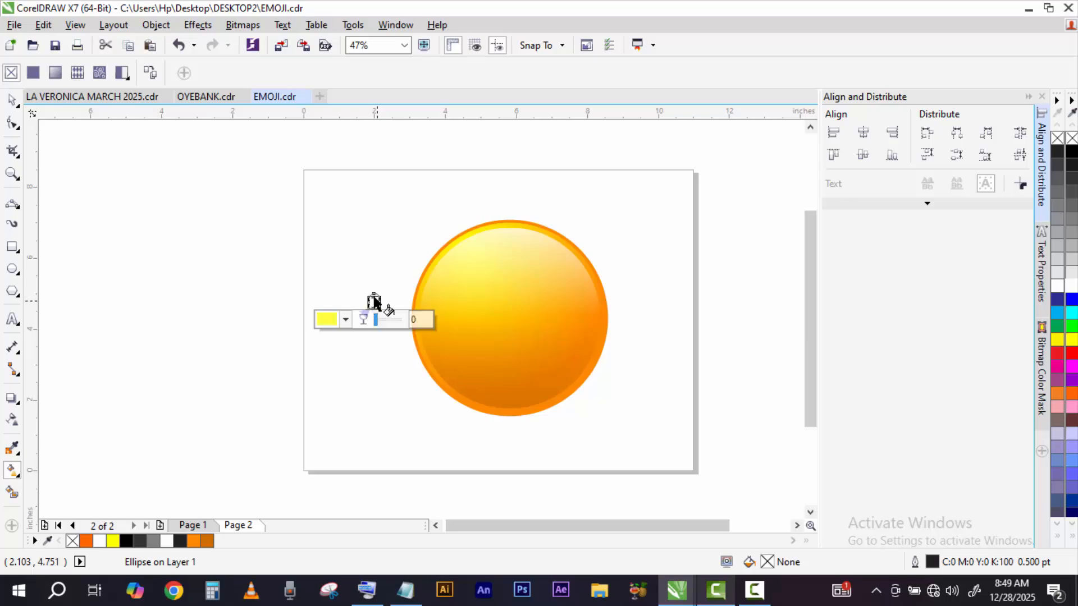
pyautogui.moveTo(374, 293); pyautogui.dragTo(374, 305)
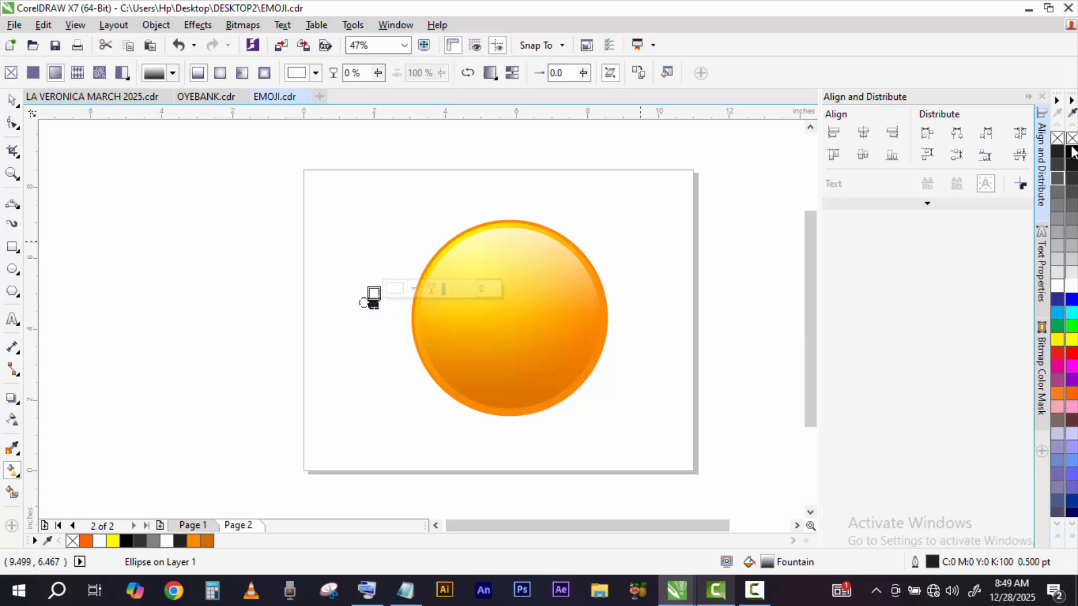
pyautogui.click(11, 99)
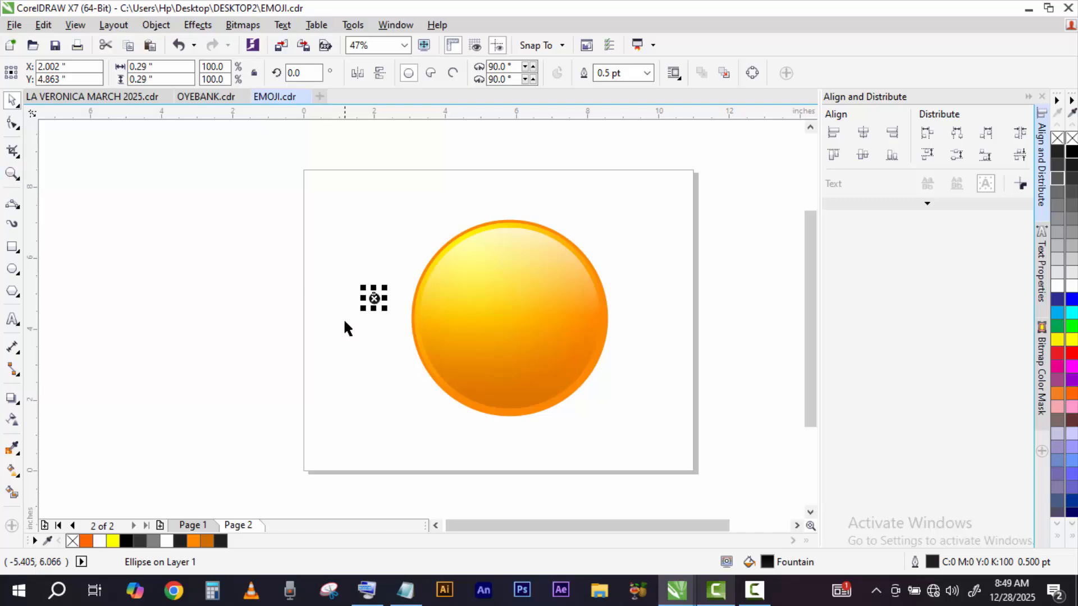
pyautogui.moveTo(374, 298); pyautogui.dragTo(512, 308)
# Step: Make the eye's fountain fill elliptical, with a grey outer colour and its centre near the eye's lower-right edge
pyautogui.click(11, 174)
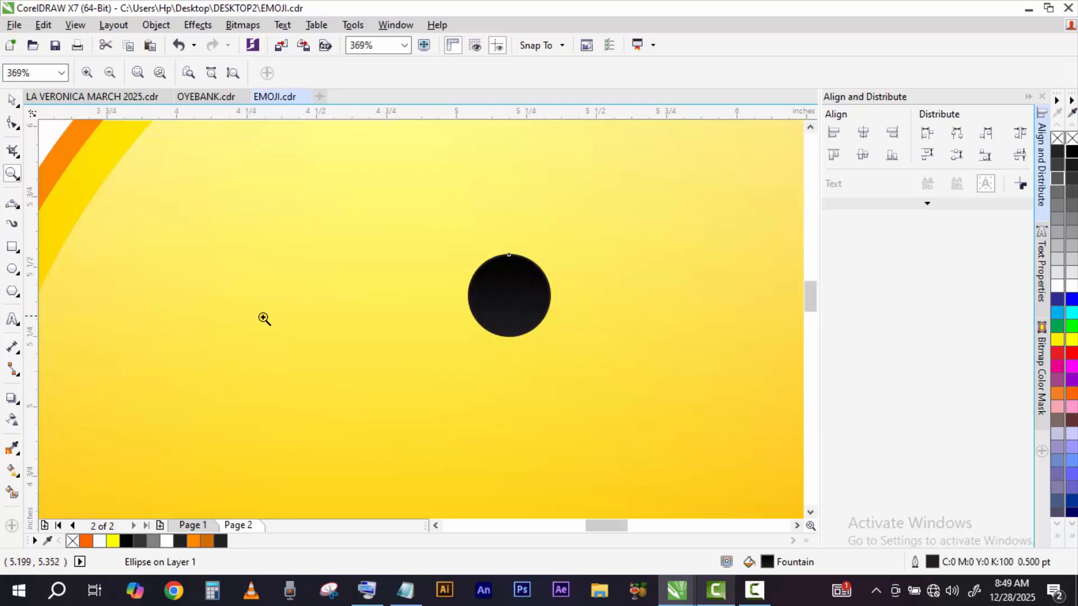
pyautogui.click(12, 470)
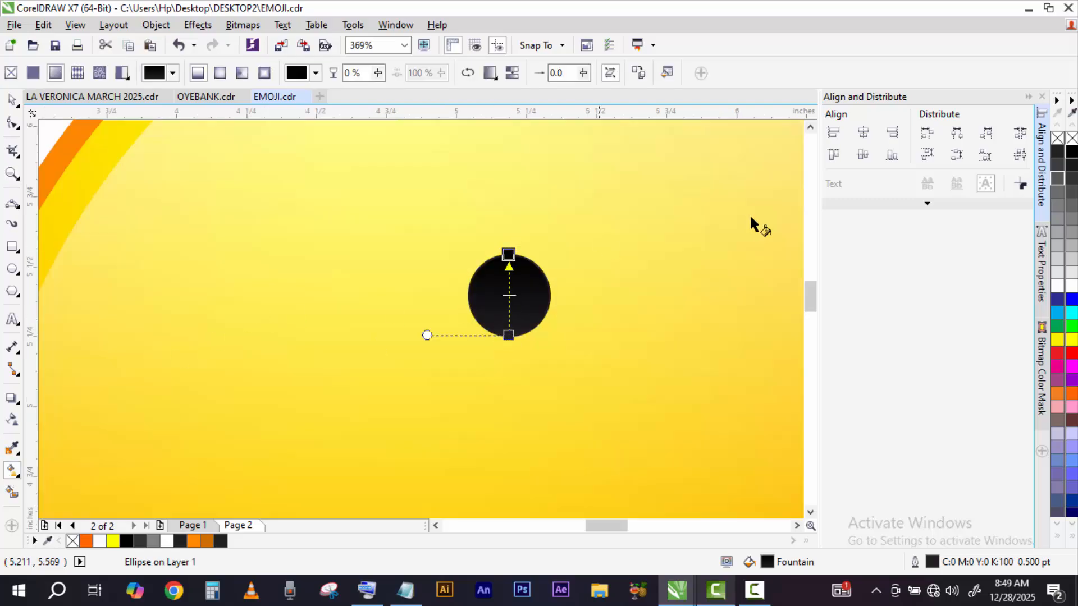
pyautogui.click(218, 73)
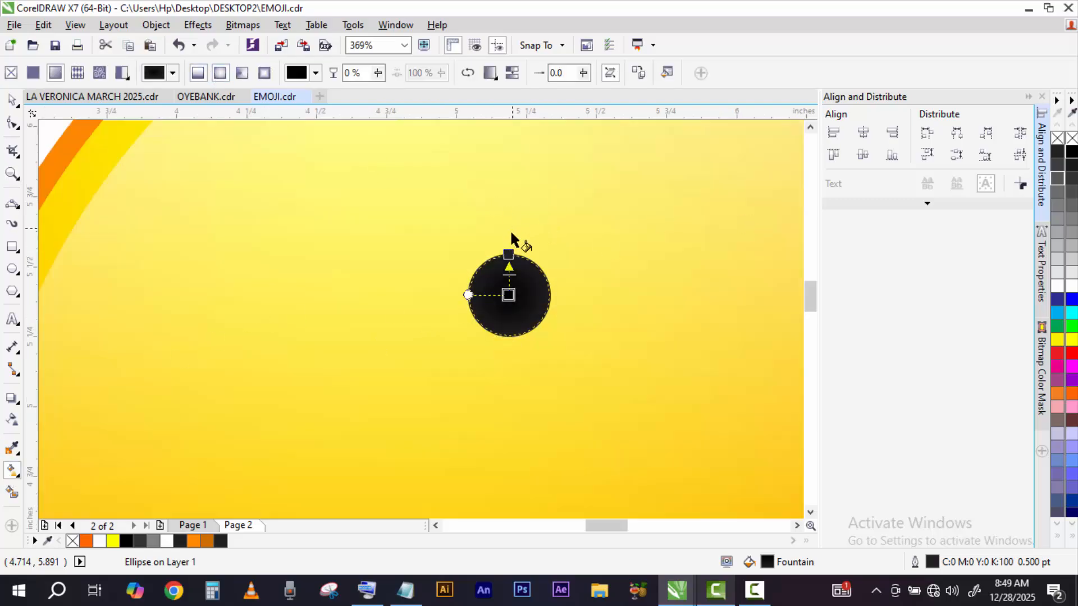
pyautogui.moveTo(509, 255); pyautogui.dragTo(440, 349)
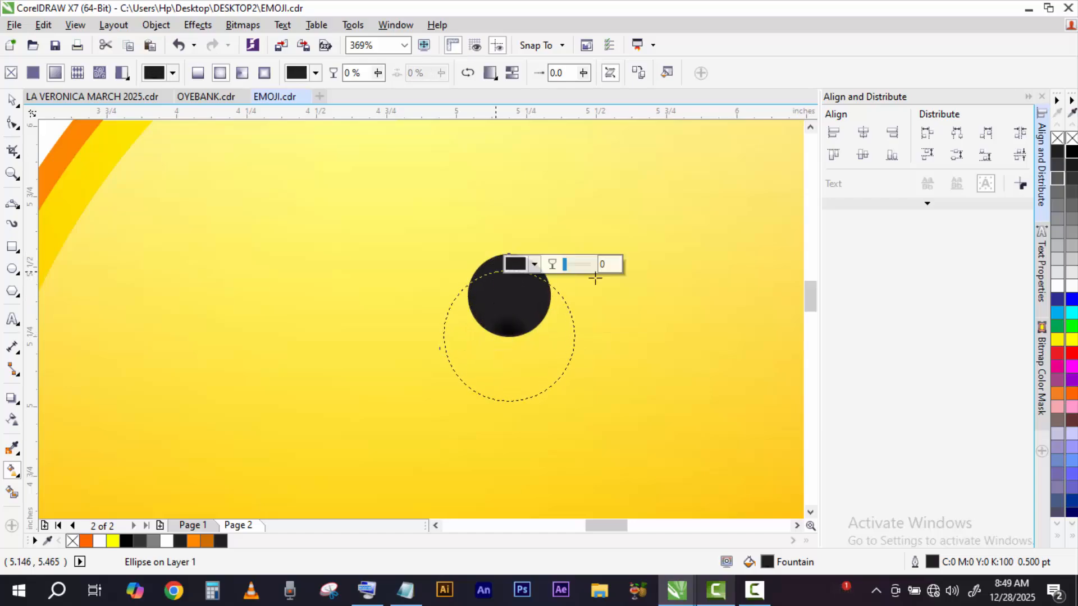
pyautogui.click(1075, 233)
pyautogui.moveTo(511, 335); pyautogui.dragTo(534, 318)
pyautogui.moveTo(494, 271); pyautogui.dragTo(554, 358)
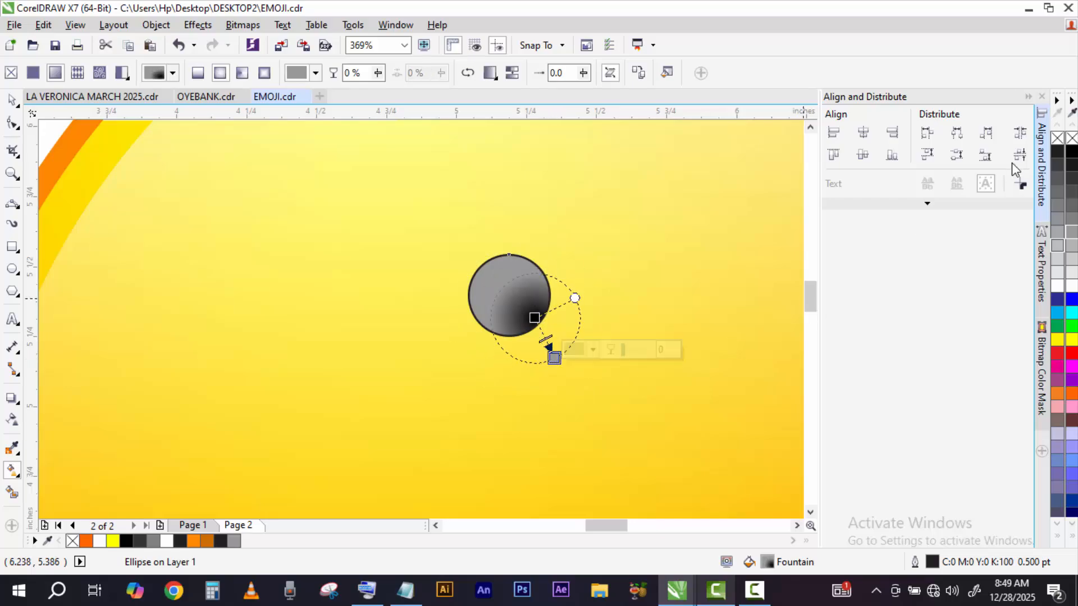
# Step: Recolour the eye's elliptical fill from dark grey at the centre to black outside, running from its upper left to its lower-right edge
pyautogui.click(1073, 153)
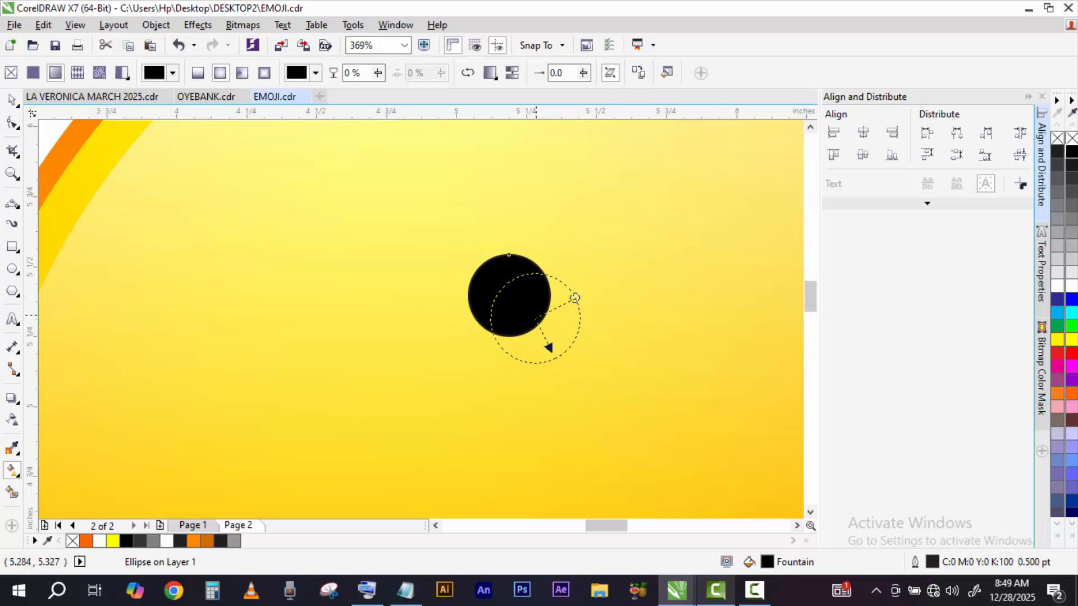
pyautogui.click(1072, 192)
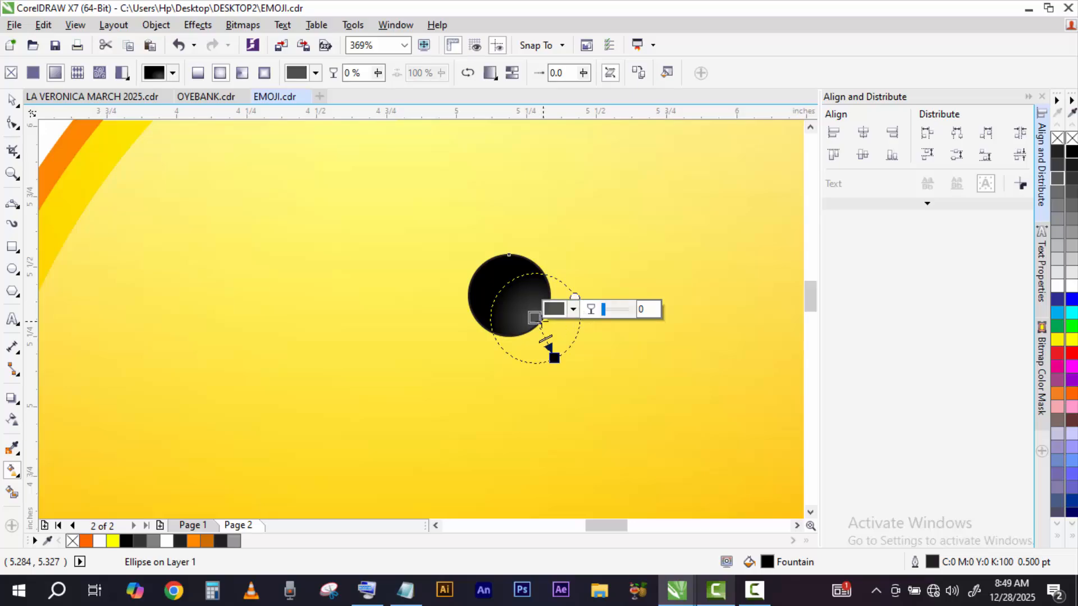
pyautogui.moveTo(539, 321); pyautogui.dragTo(497, 287)
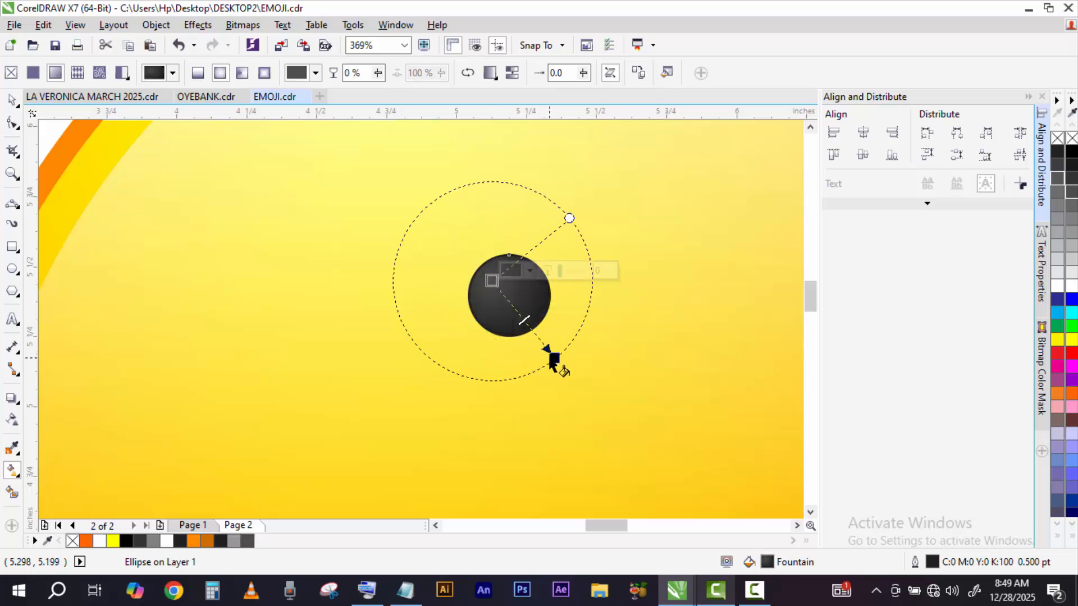
pyautogui.moveTo(553, 358); pyautogui.dragTo(536, 325)
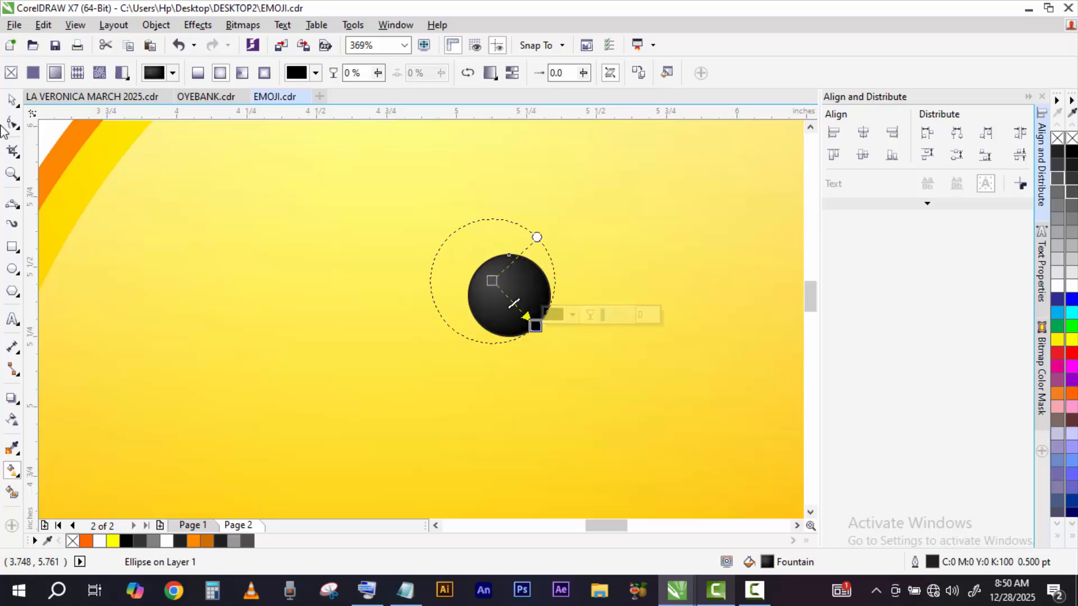
# Step: Remove the outline from the black eye circle by setting its outline width to None
pyautogui.click(12, 100)
pyautogui.click(645, 76)
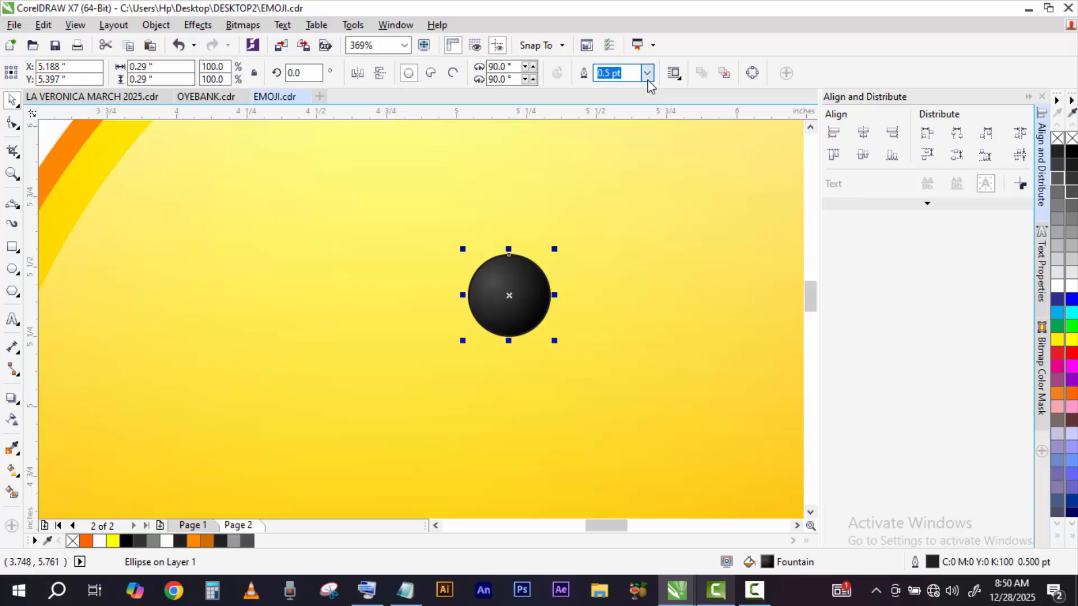
pyautogui.click(647, 77)
pyautogui.click(606, 89)
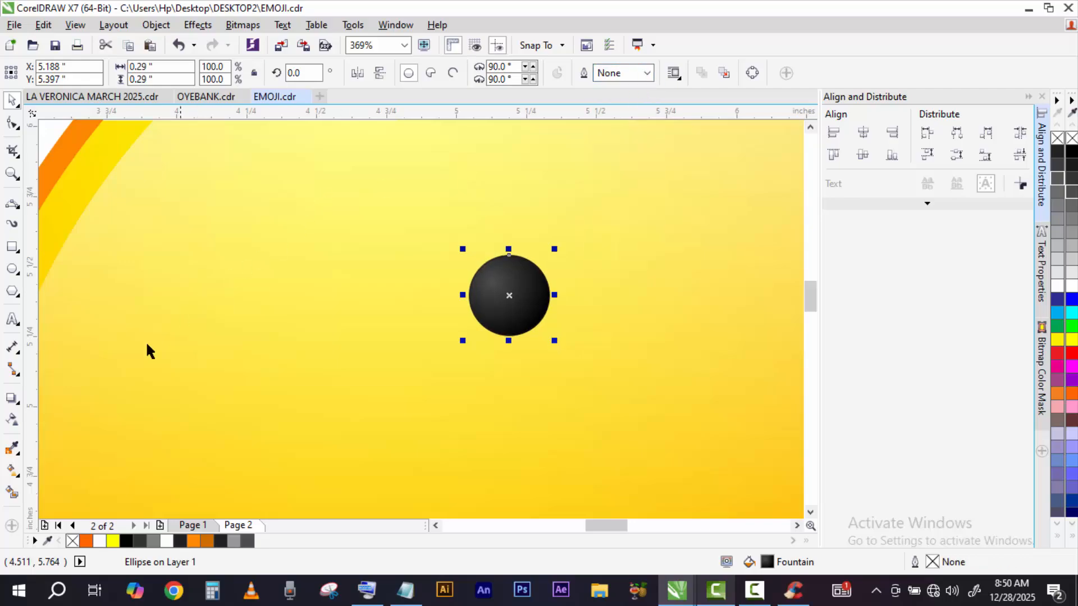
pyautogui.click(107, 362)
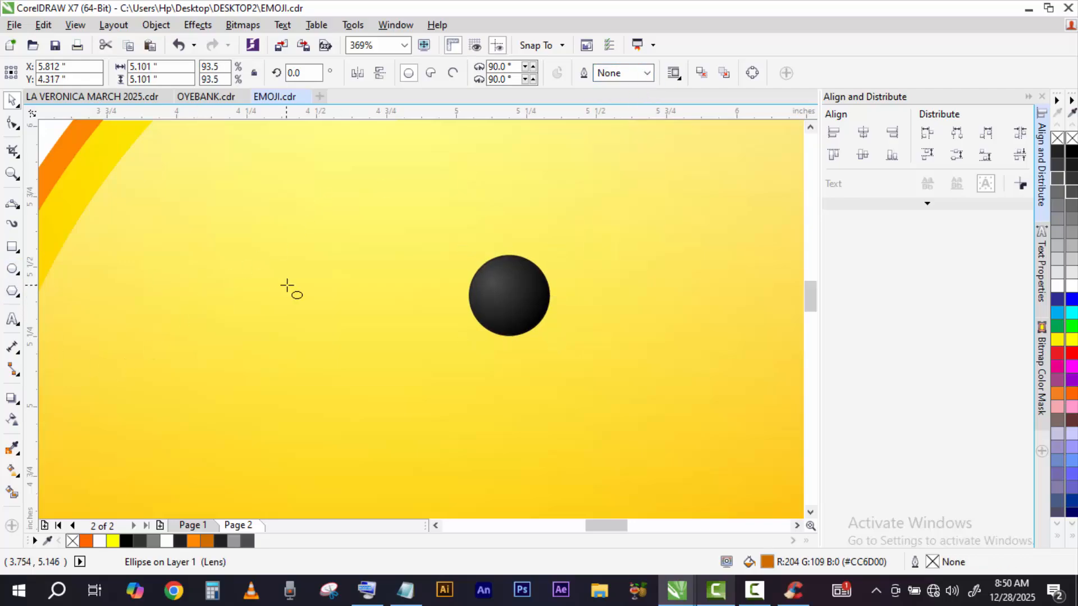
# Step: Draw a circle about 0.07 inches wide near the middle of the black eye and fill it white
pyautogui.press('F7')
pyautogui.moveTo(507, 297); pyautogui.dragTo(516, 297)
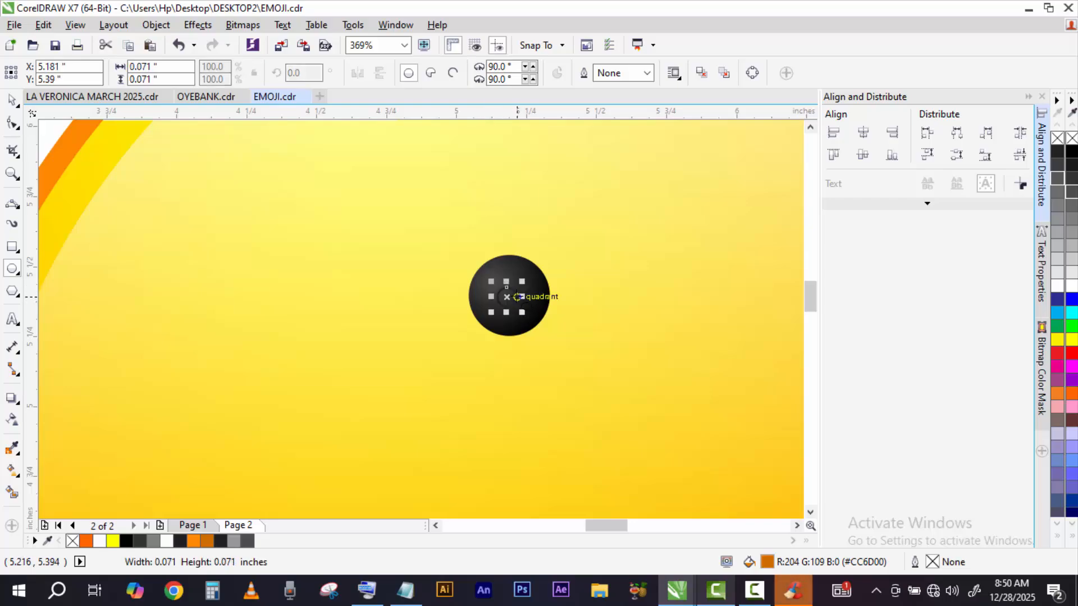
pyautogui.click(11, 100)
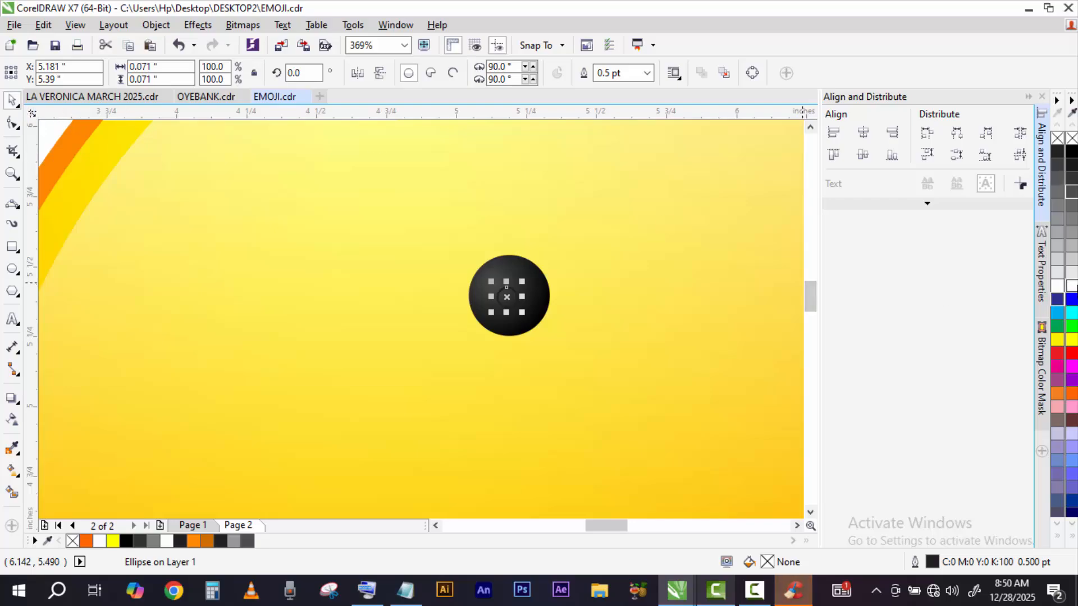
pyautogui.click(1058, 286)
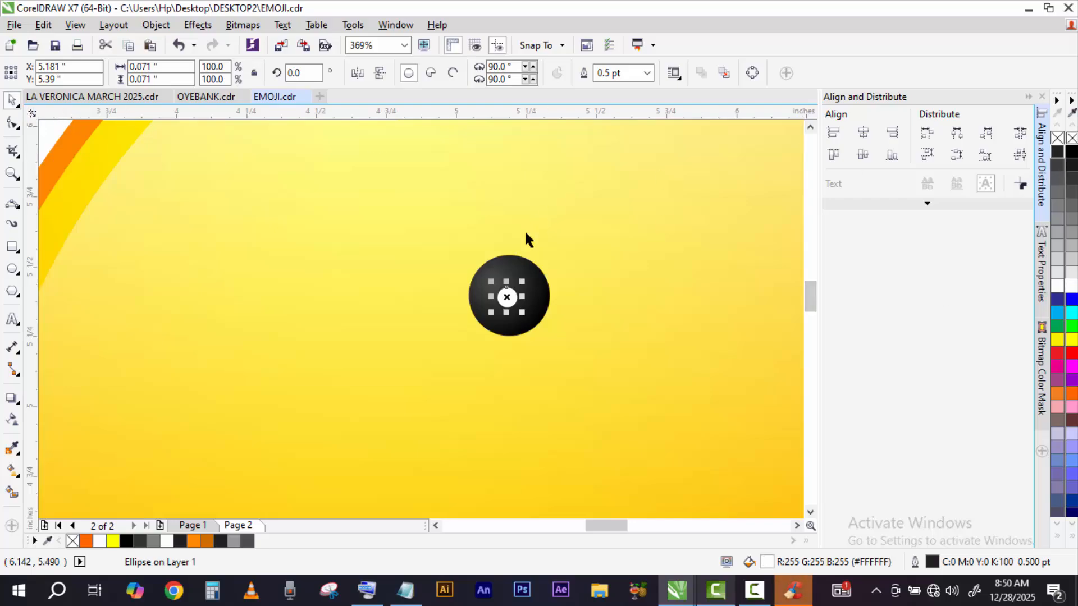
# Step: Centre the small white circle horizontally and vertically on the black eye circle
pyautogui.keyDown('shift'); pyautogui.click(538, 286); pyautogui.keyUp('shift')
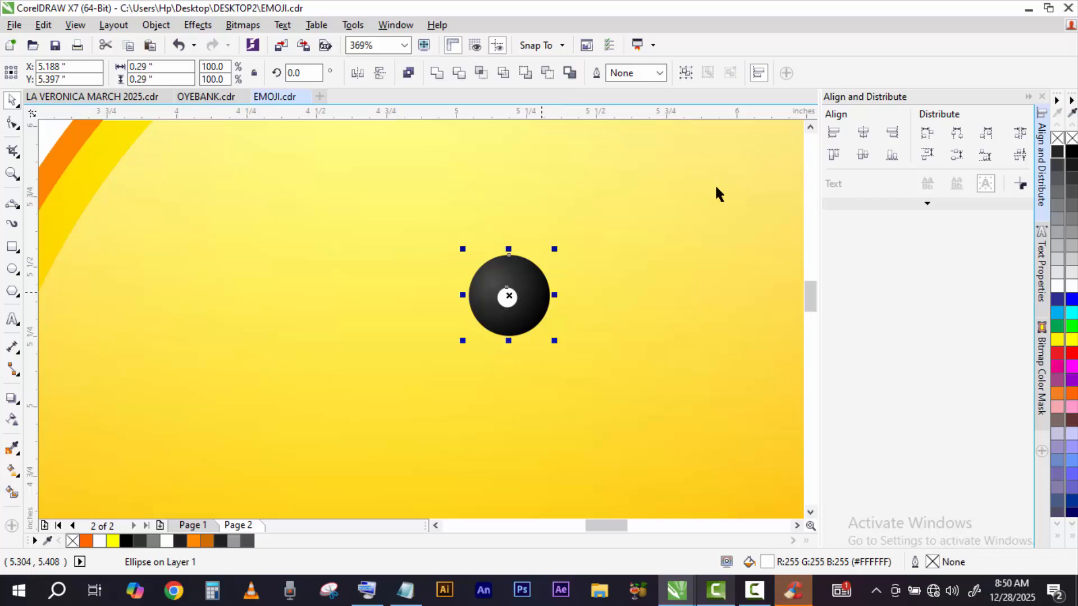
pyautogui.click(863, 133)
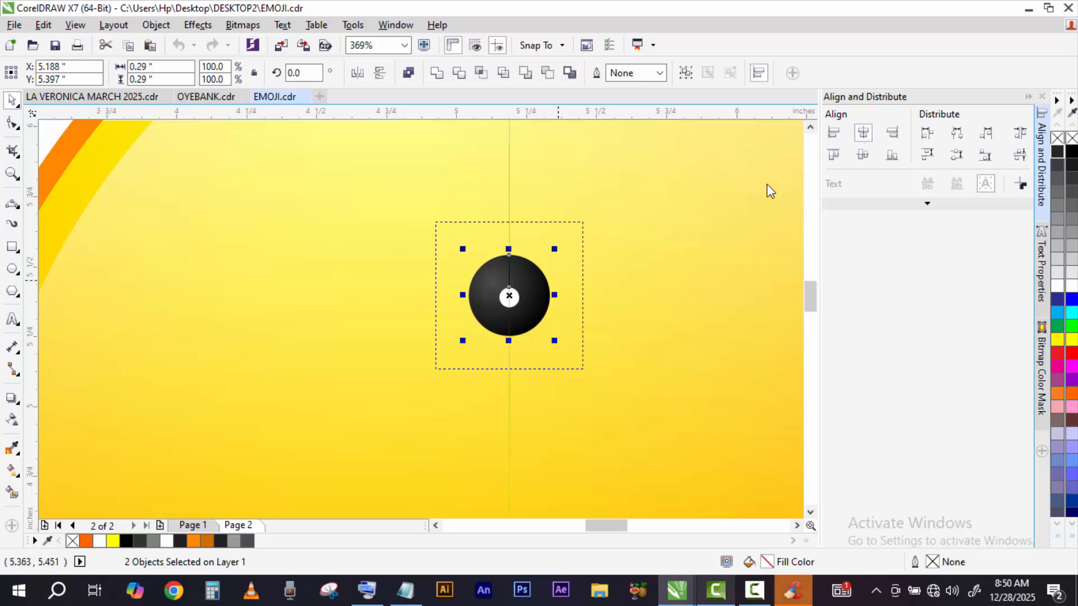
pyautogui.click(862, 157)
pyautogui.click(11, 174)
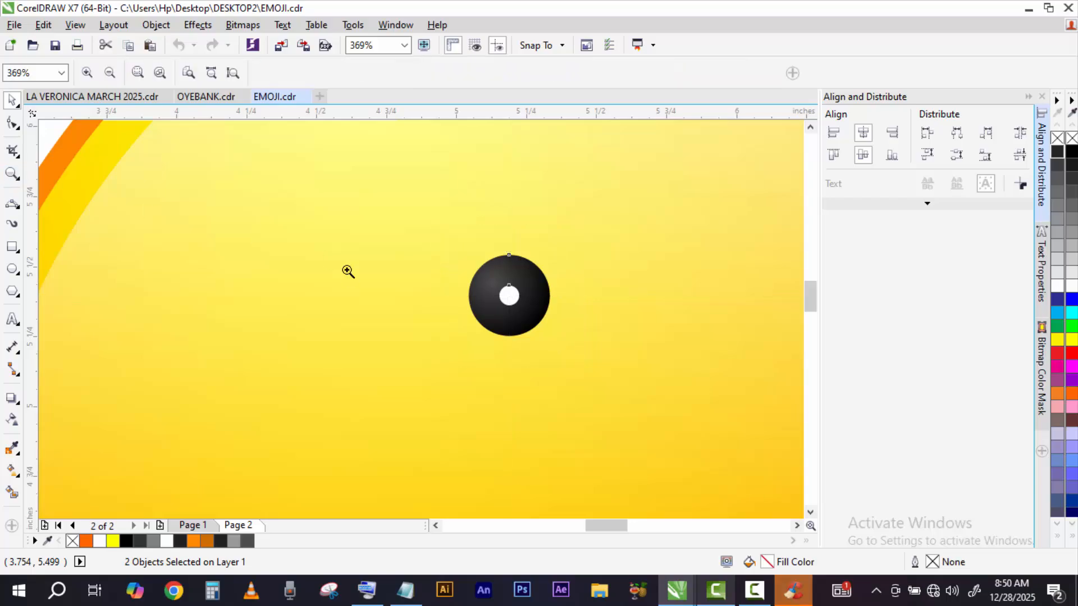
pyautogui.rightClick(349, 271)
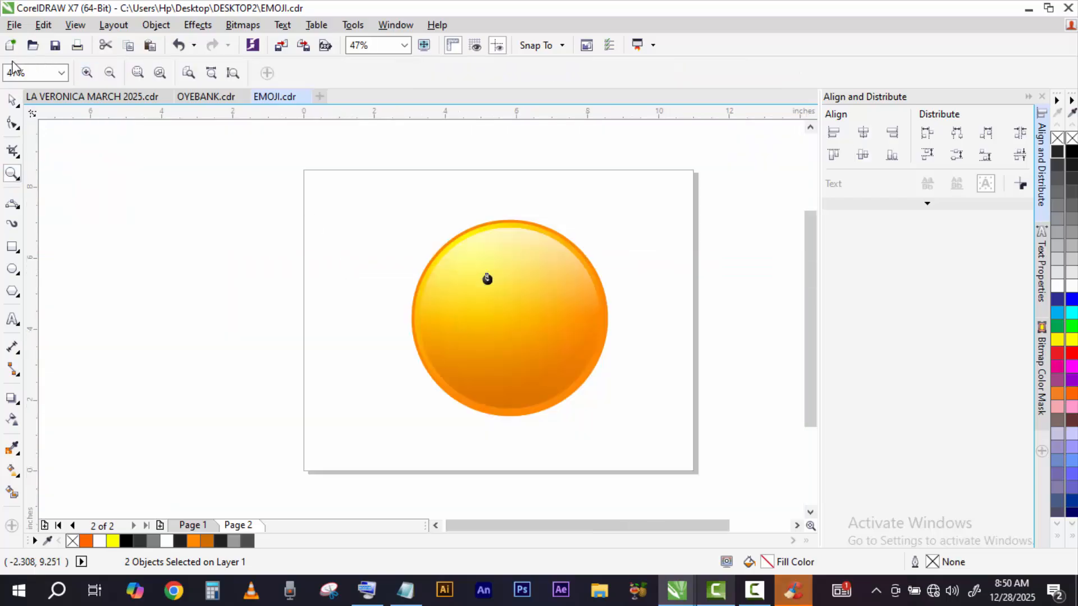
pyautogui.click(12, 100)
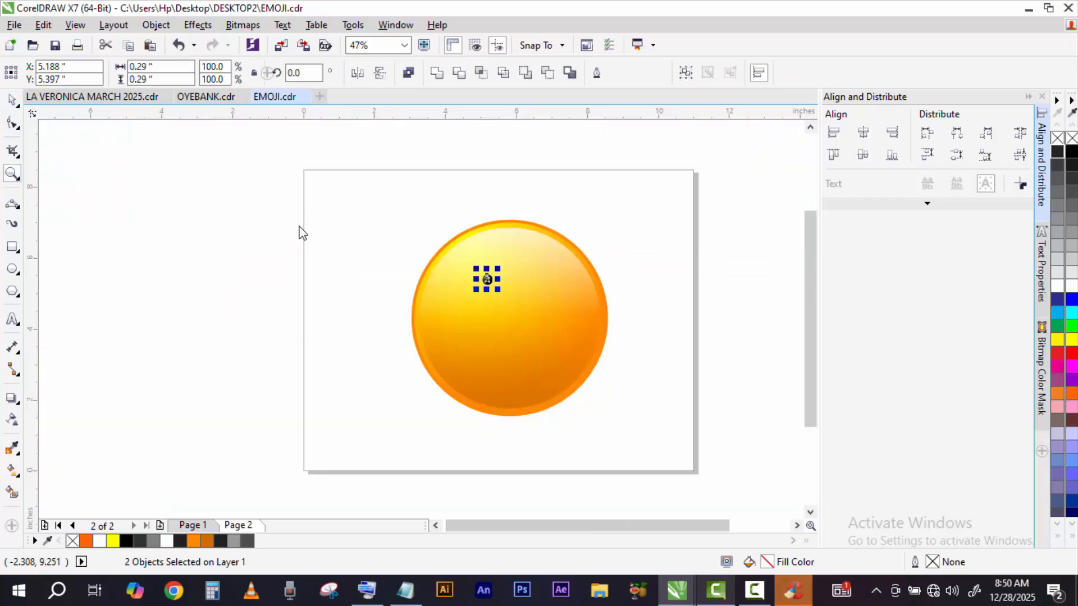
# Step: Draw a circle about 1.25 inches wide around the small black eye circle, fill it white and remove its outline
pyautogui.click(368, 278)
pyautogui.click(14, 270)
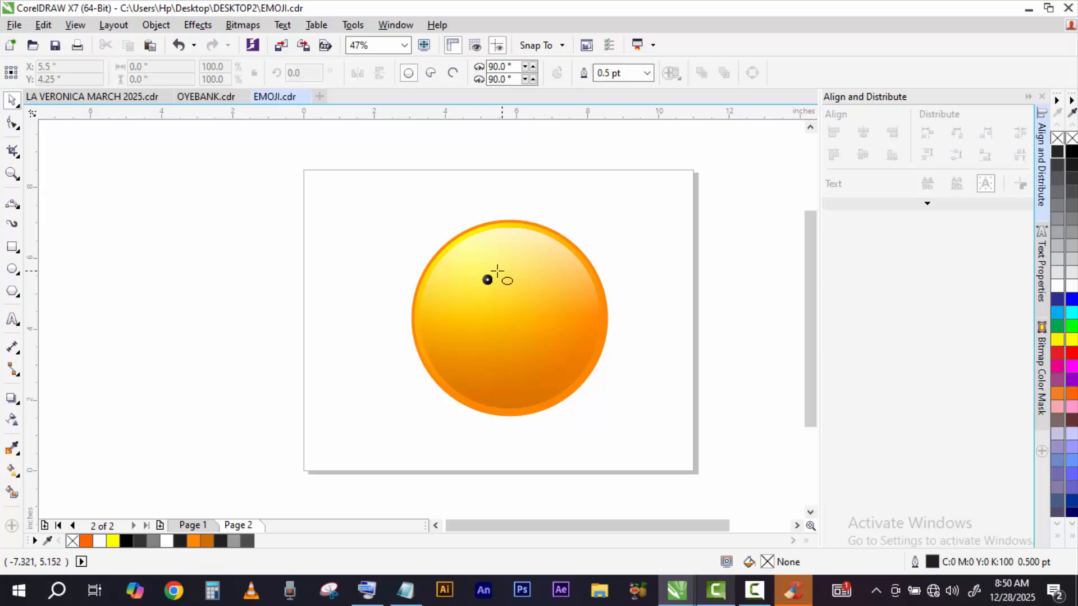
pyautogui.moveTo(469, 260); pyautogui.dragTo(510, 304)
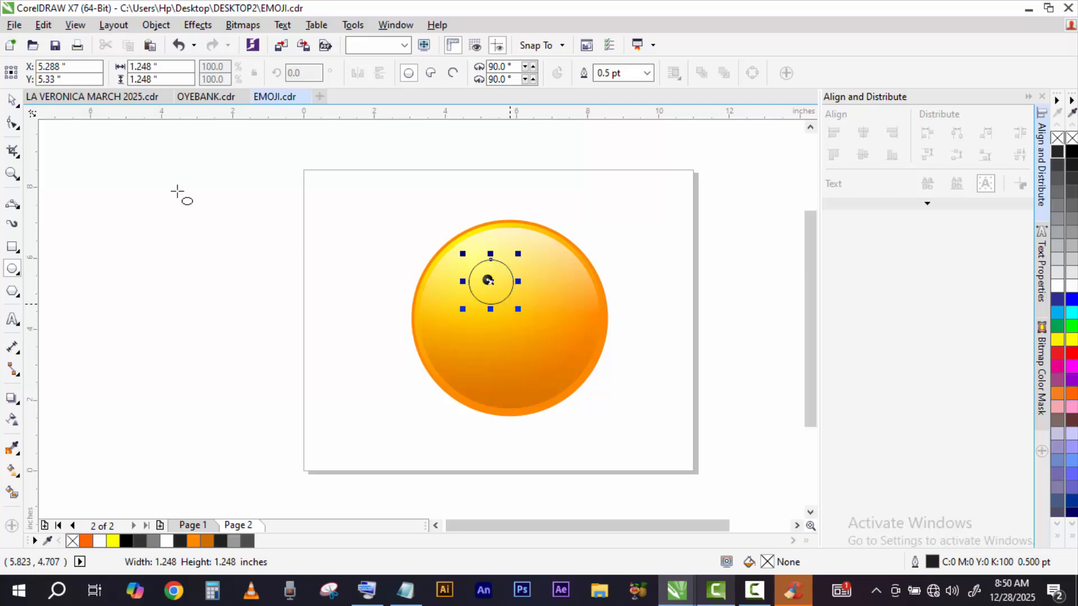
pyautogui.click(12, 100)
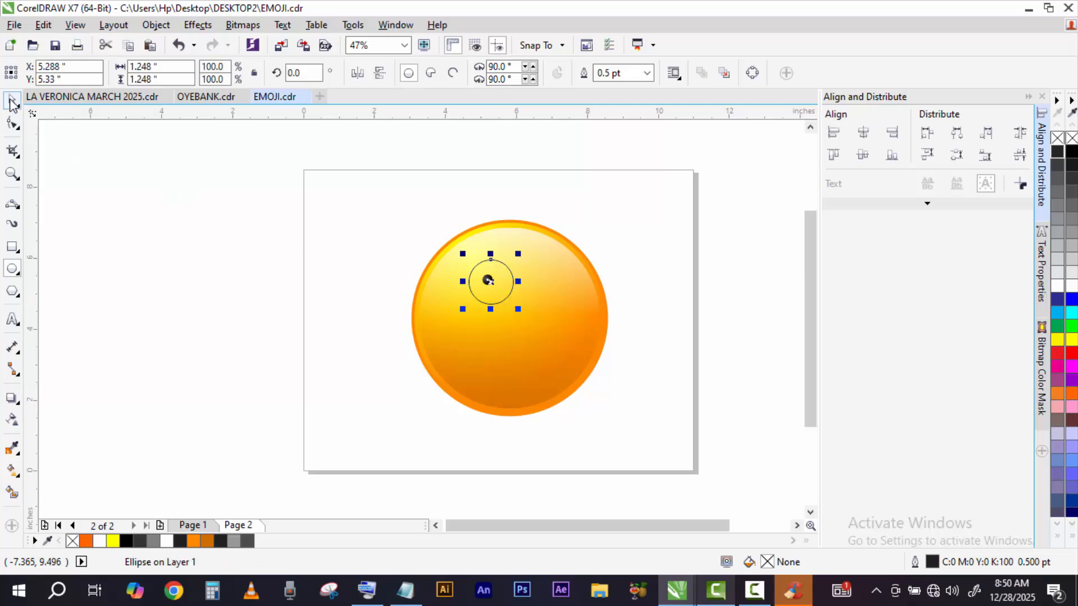
pyautogui.click(1072, 286)
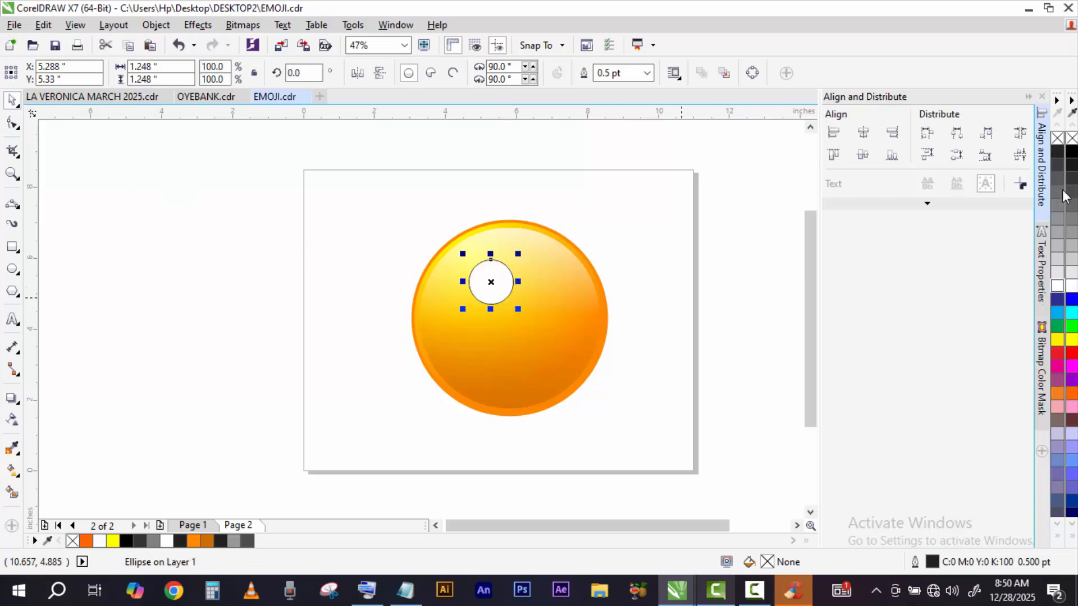
# Step: Order the white circle directly in front of the yellow-orange face and shift it so the black eye sits near its middle
pyautogui.rightClick(490, 284)
pyautogui.moveTo(561, 400)
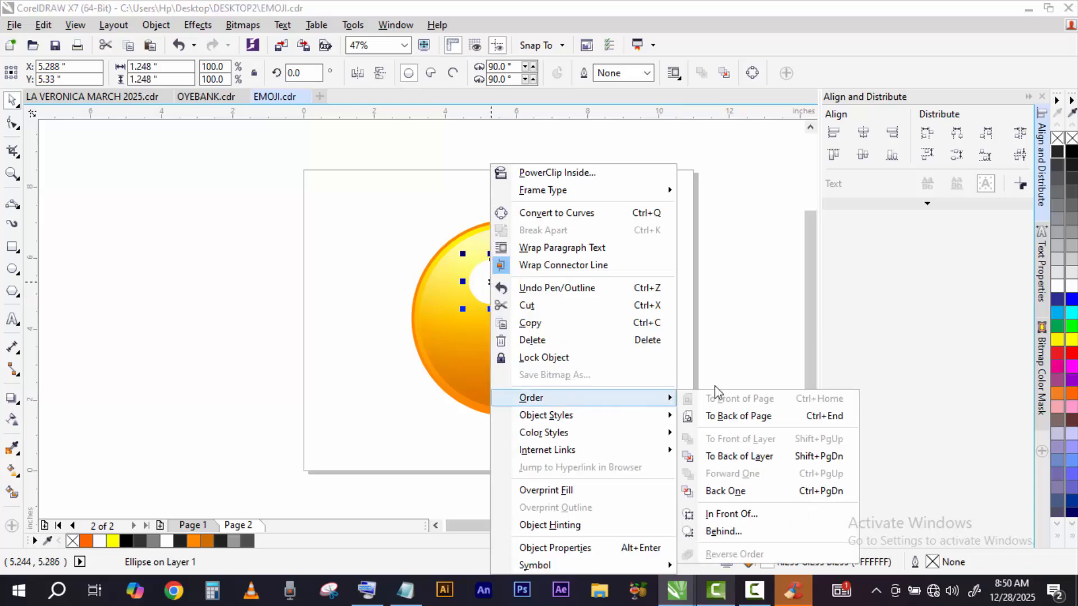
pyautogui.click(730, 513)
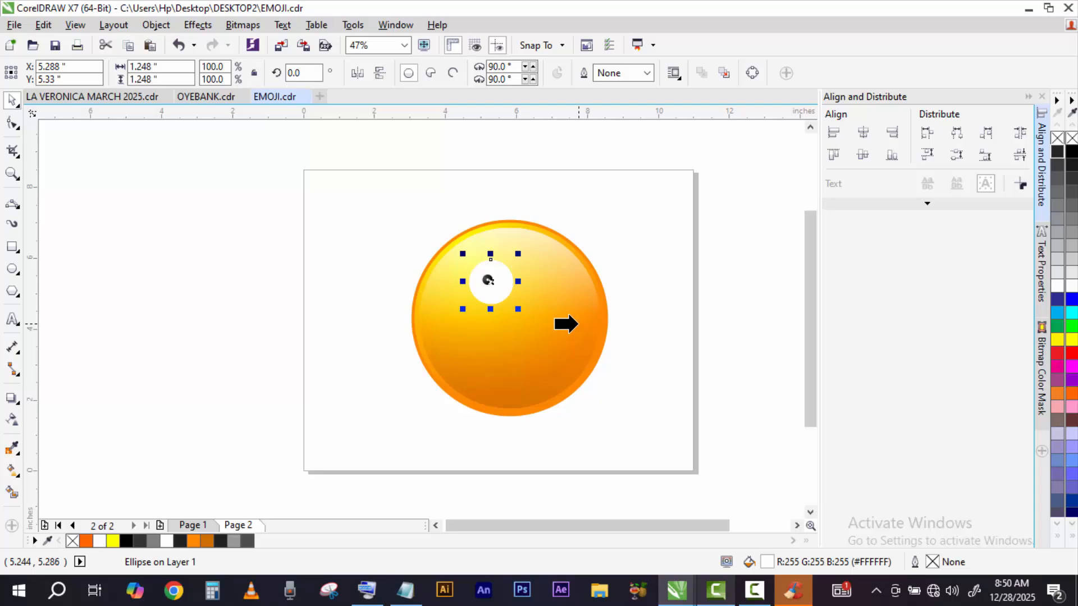
pyautogui.click(581, 324)
pyautogui.moveTo(493, 281); pyautogui.dragTo(501, 283)
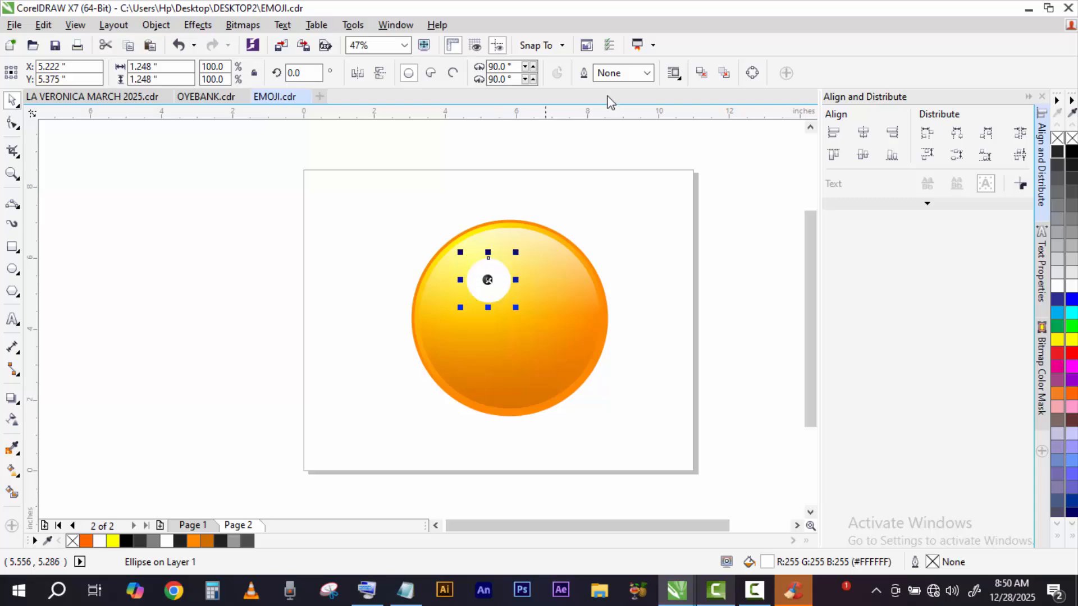
# Step: Give the white eye circle a 4.0 pt outline in dark orange (#CC6D00)
pyautogui.click(648, 73)
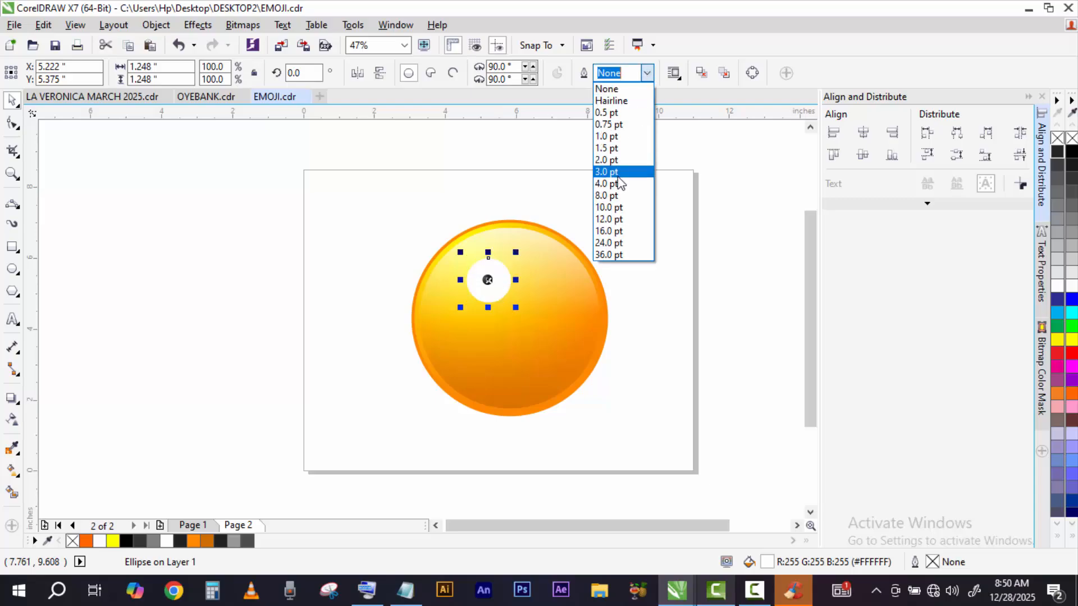
pyautogui.click(620, 184)
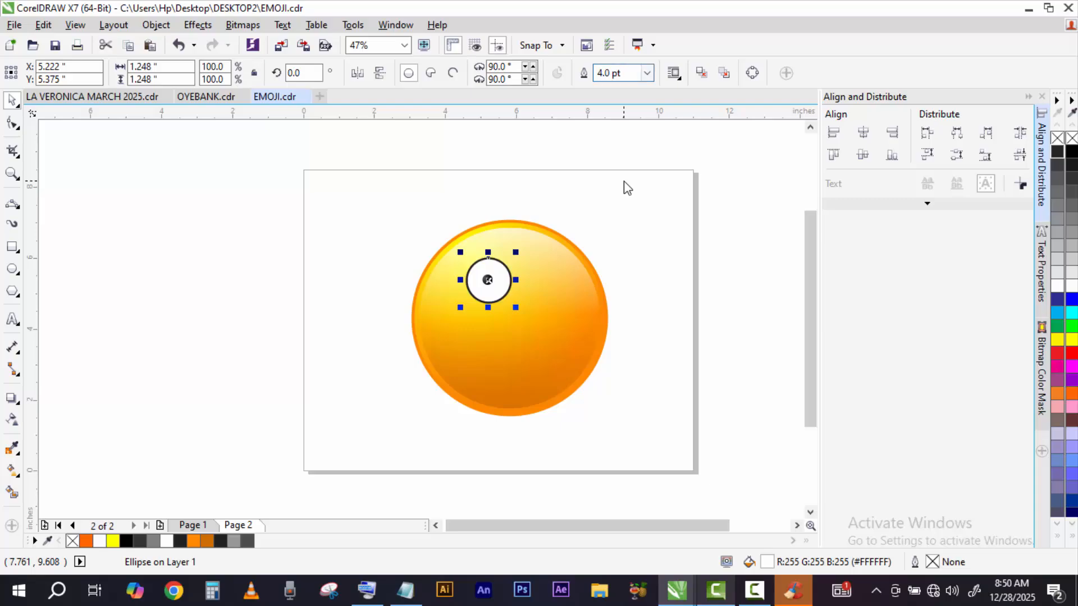
pyautogui.rightClick(208, 542)
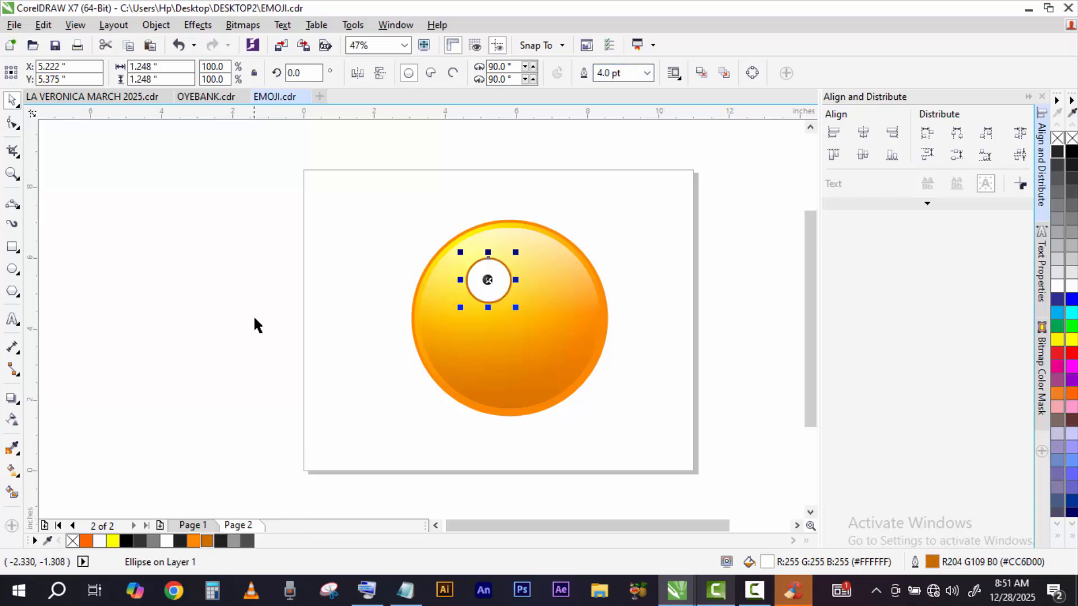
pyautogui.click(355, 285)
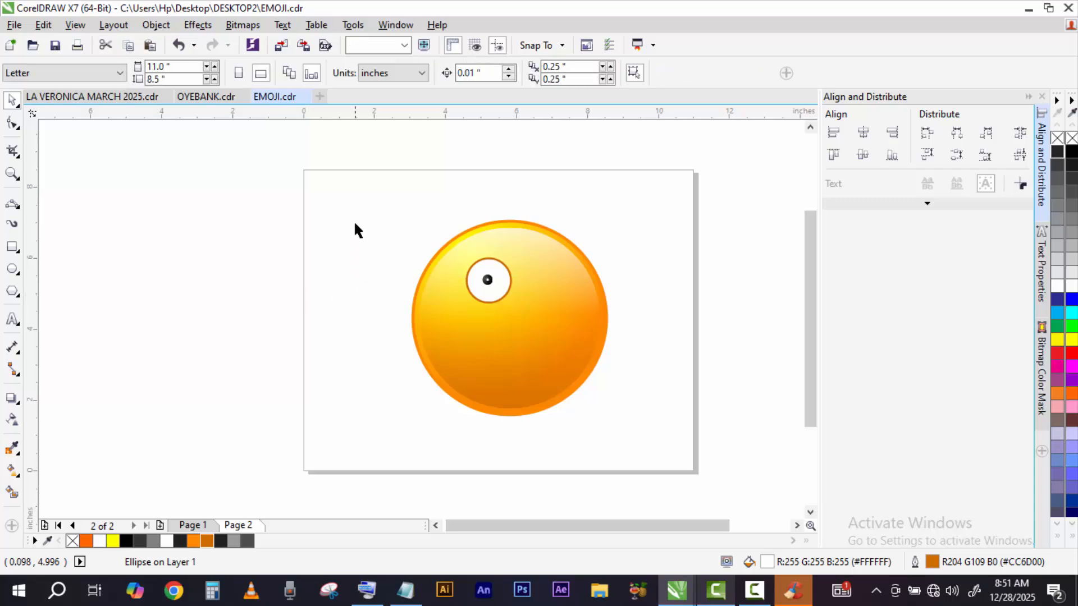
# Step: Centre the three eye circles on one another, and enlarge the whole eye to about 1.58 inches wide on the face's left half
pyautogui.moveTo(354, 222); pyautogui.dragTo(571, 334)
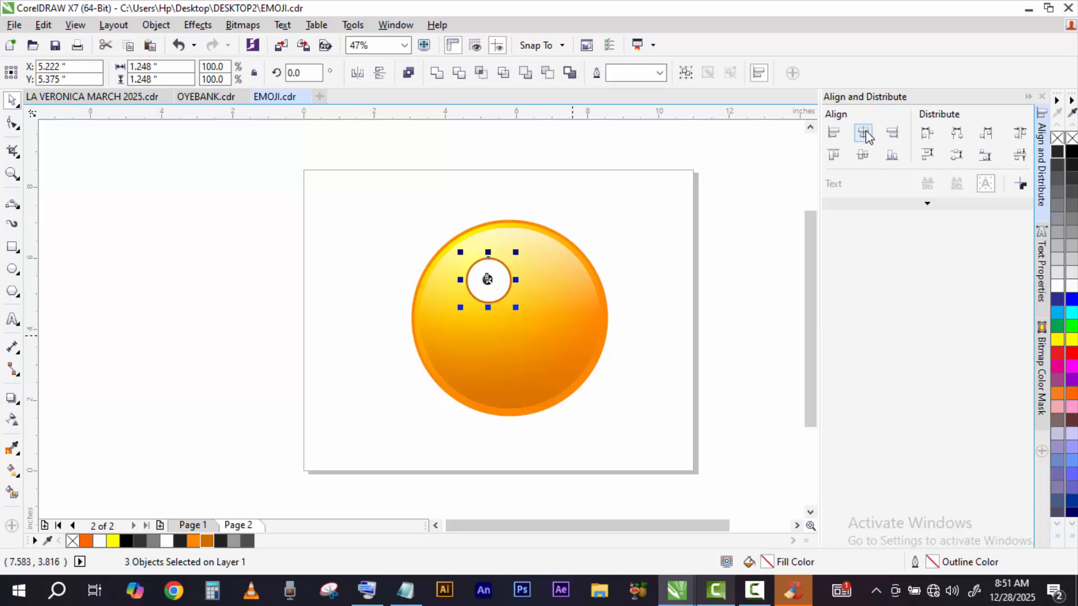
pyautogui.click(863, 155)
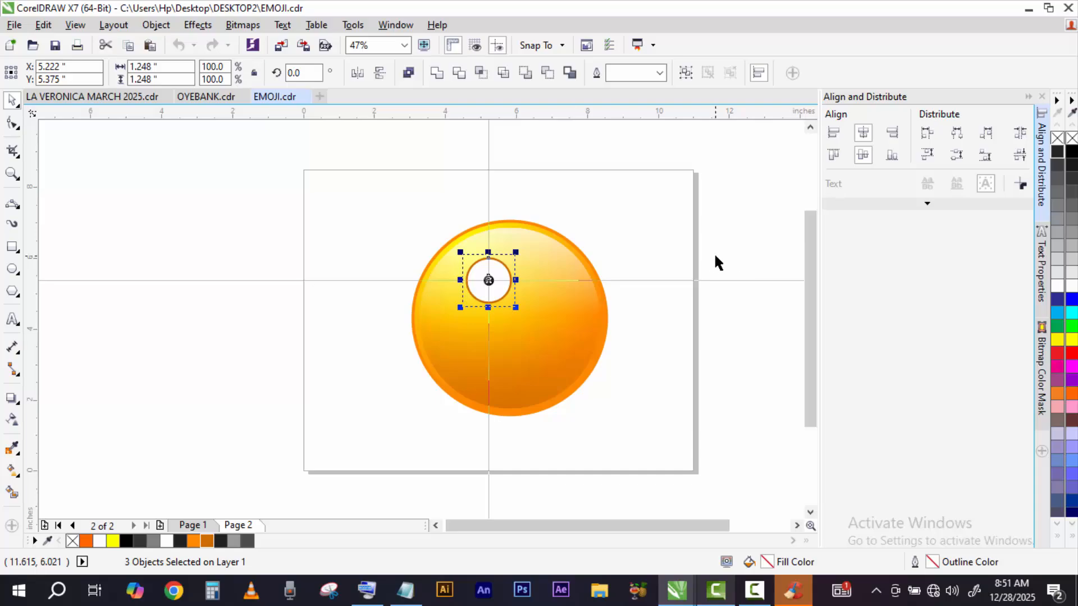
pyautogui.moveTo(678, 223); pyautogui.dragTo(431, 332)
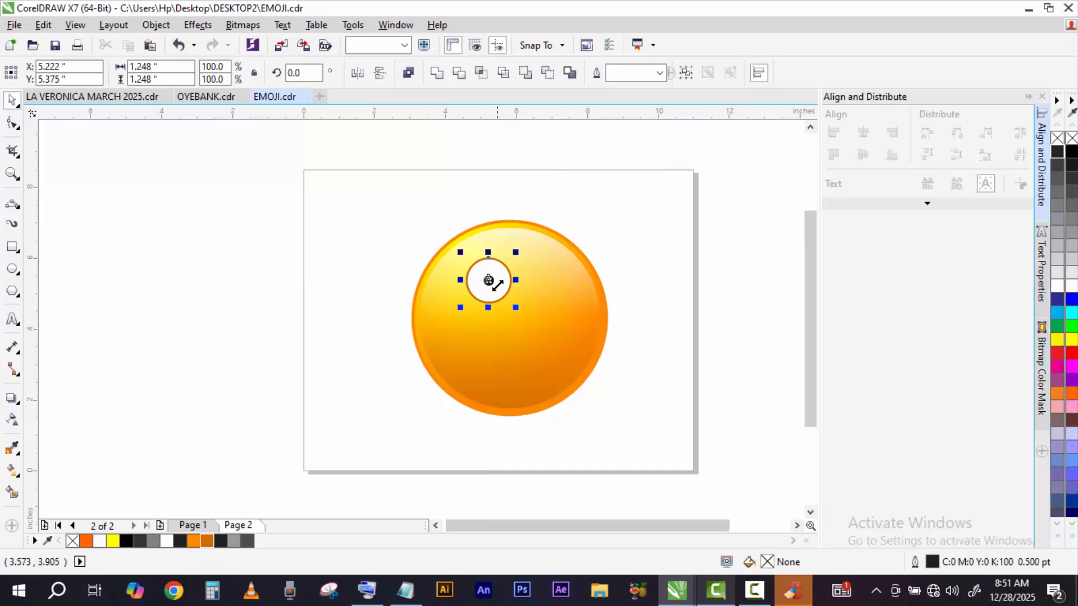
pyautogui.moveTo(490, 282); pyautogui.dragTo(506, 333)
pyautogui.click(639, 332)
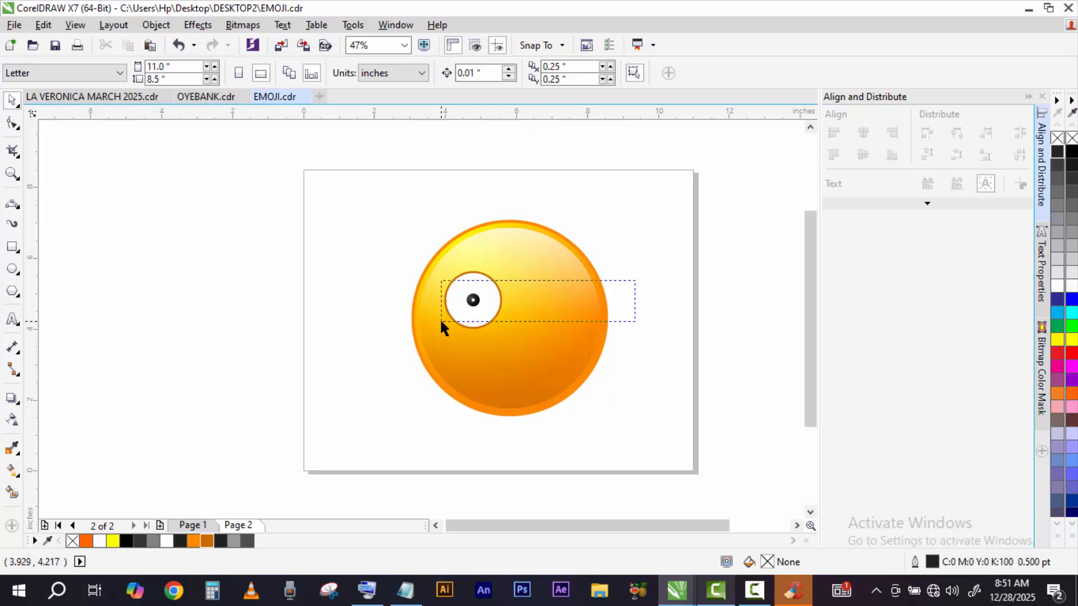
# Step: Enlarge the black pupil together with its white centre inside the white eye circle
pyautogui.moveTo(484, 311); pyautogui.dragTo(490, 316)
pyautogui.click(703, 331)
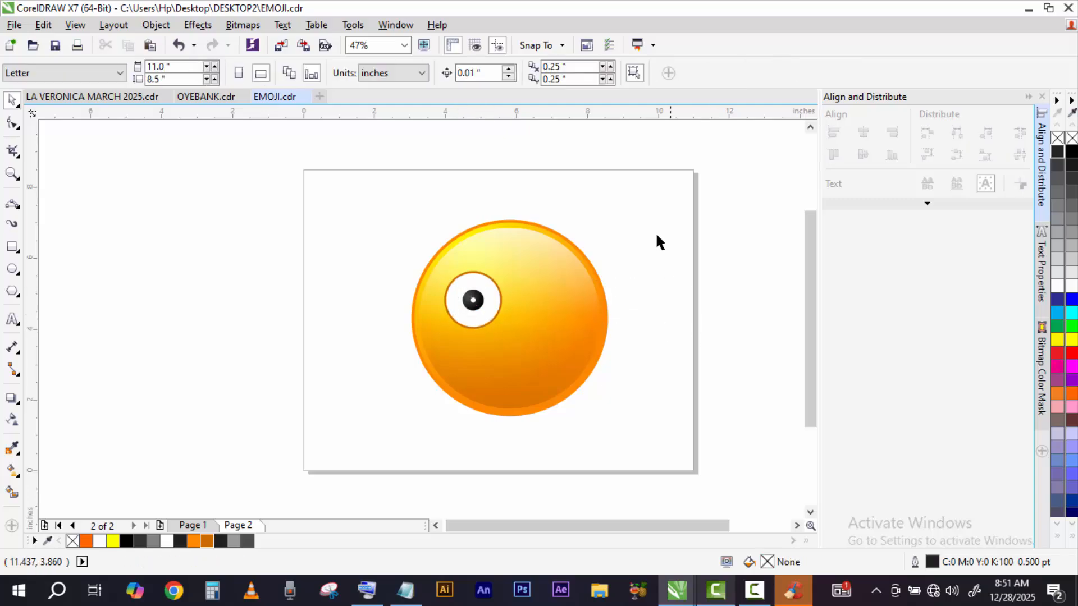
pyautogui.moveTo(661, 232); pyautogui.dragTo(412, 343)
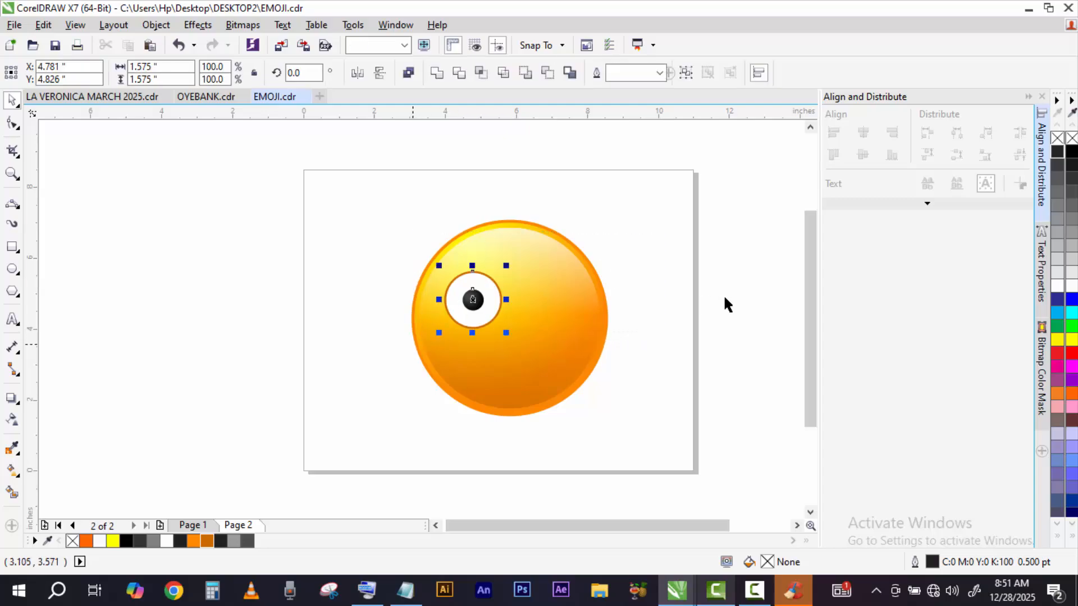
# Step: Set the white eye circle's outline width to 8.0 pt
pyautogui.click(497, 281)
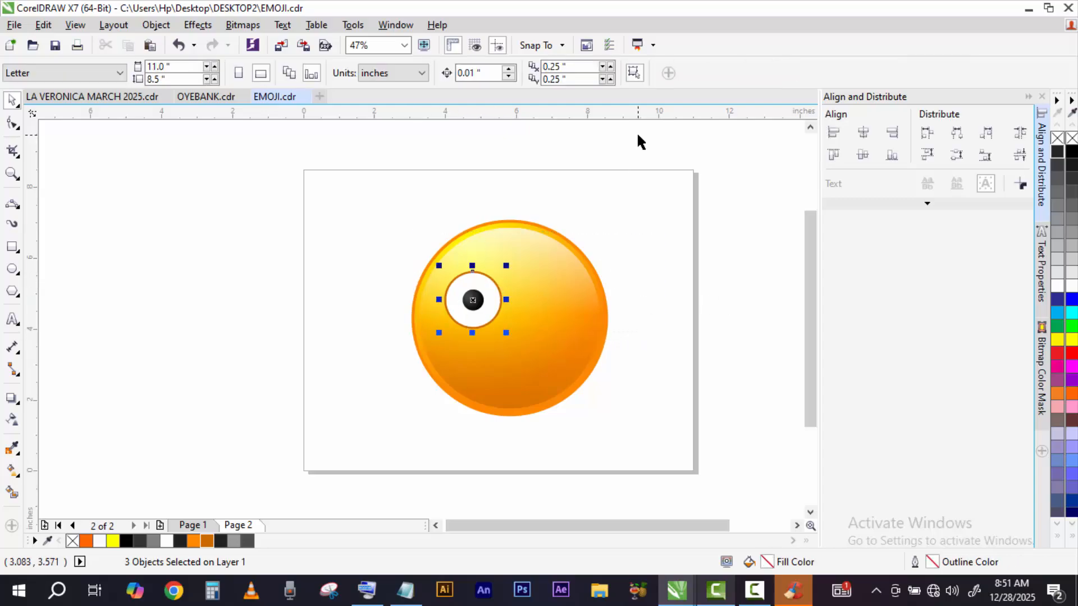
pyautogui.click(647, 75)
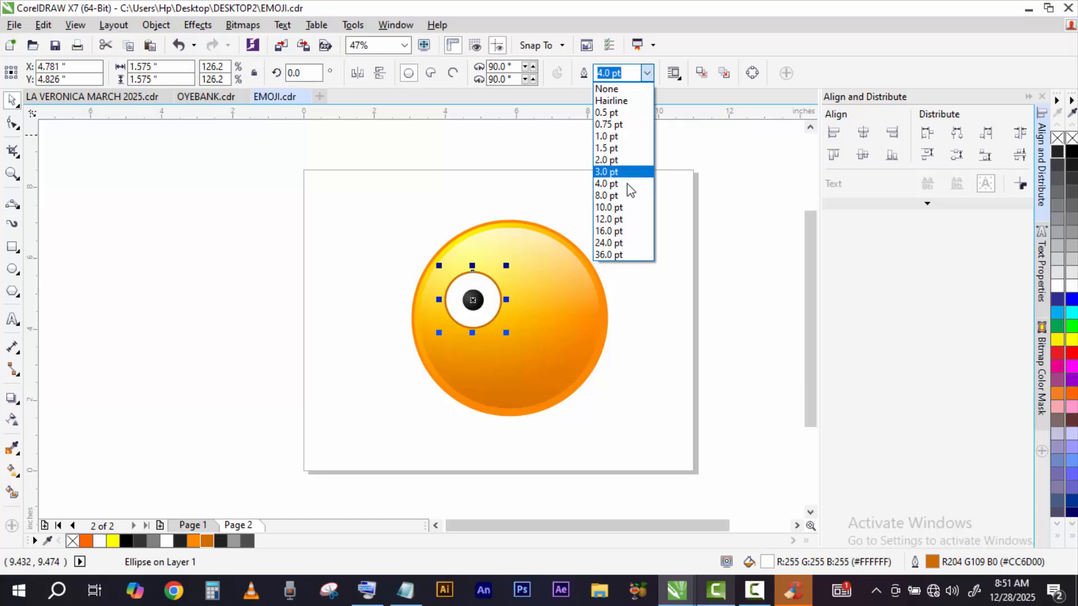
pyautogui.click(617, 195)
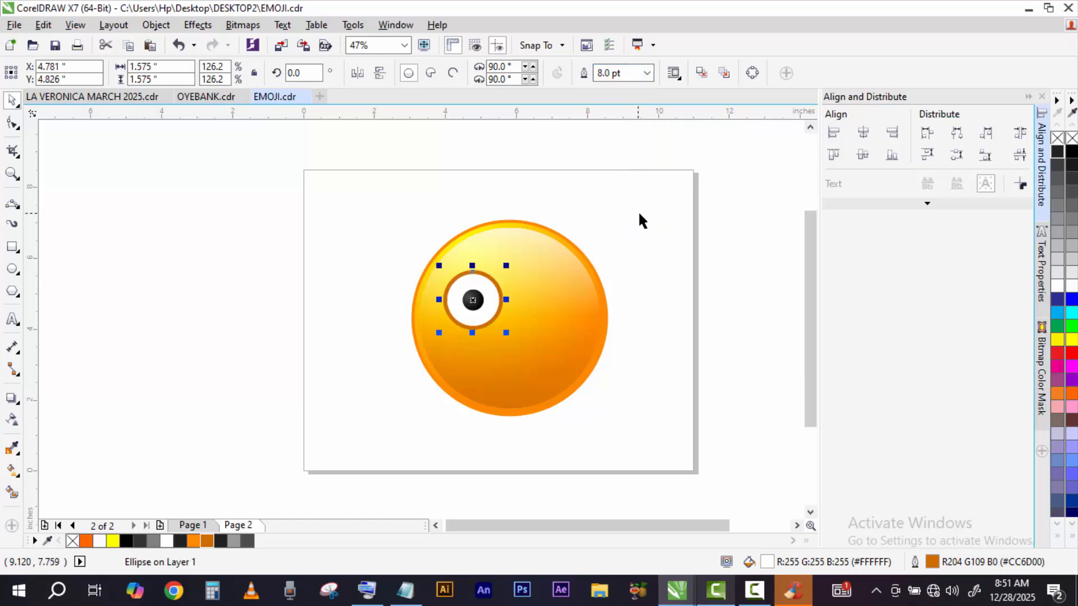
pyautogui.click(653, 246)
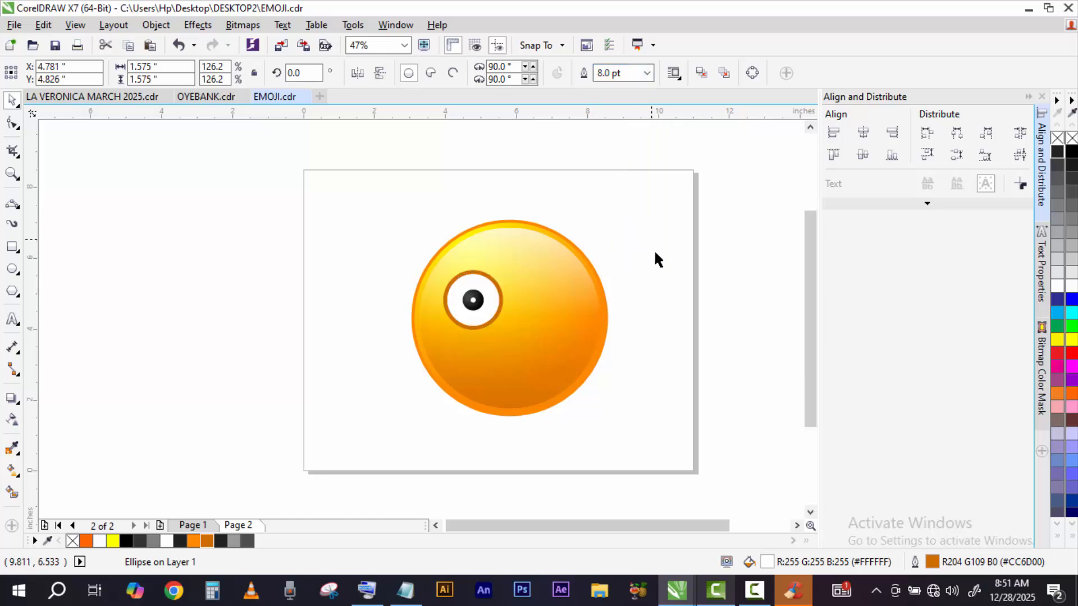
# Step: Convert the white eye circle's dark orange outline into a separate object
pyautogui.click(495, 289)
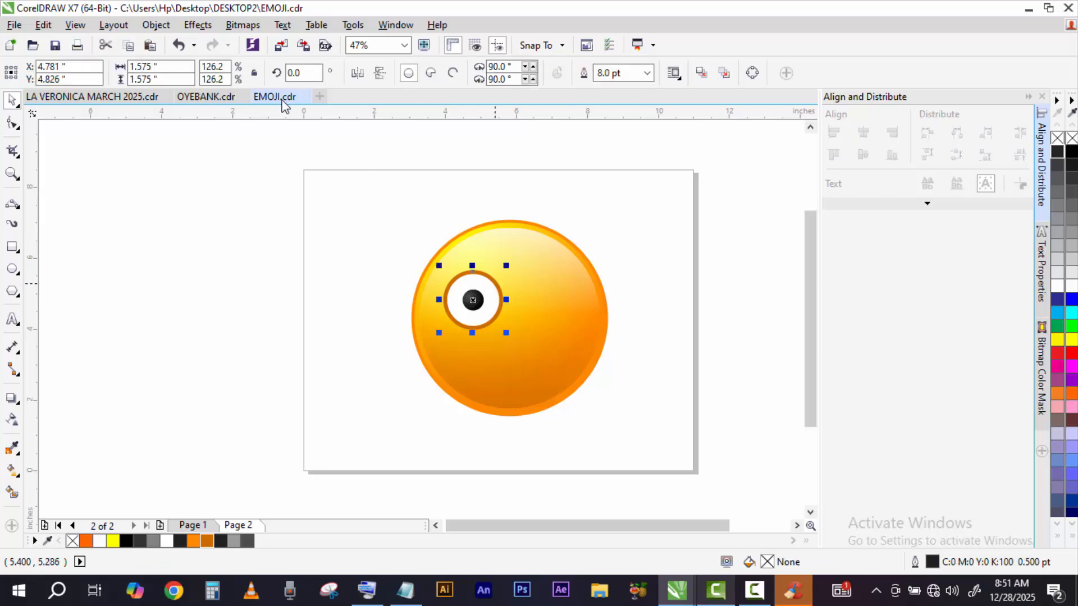
pyautogui.click(156, 25)
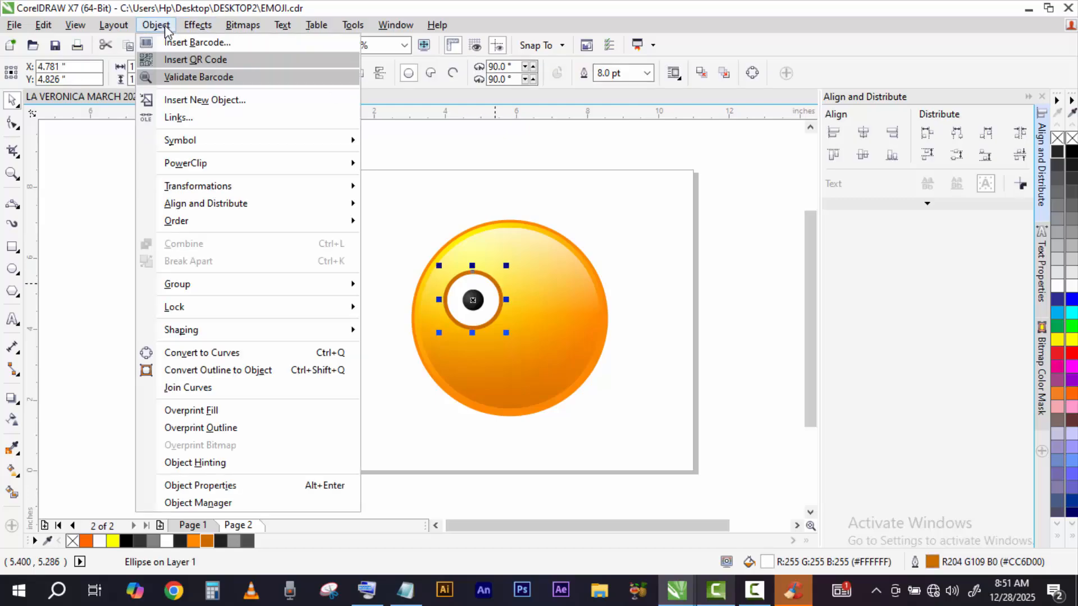
pyautogui.click(272, 371)
pyautogui.click(392, 335)
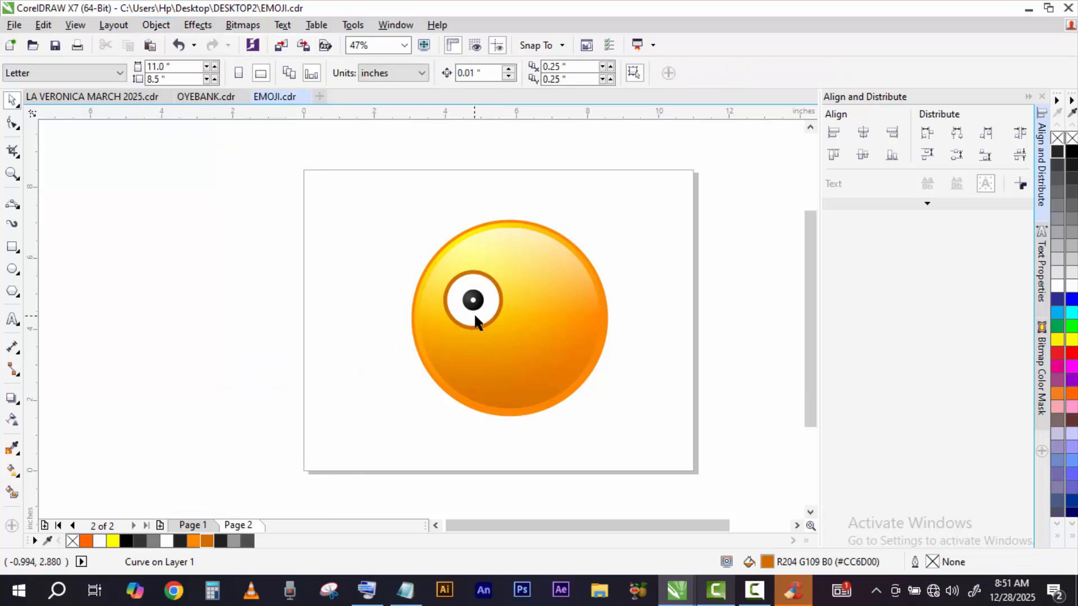
# Step: Apply an elliptical fountain fill to the white eye circle, centred on the pupil and reaching the circle's upper edge
pyautogui.click(474, 312)
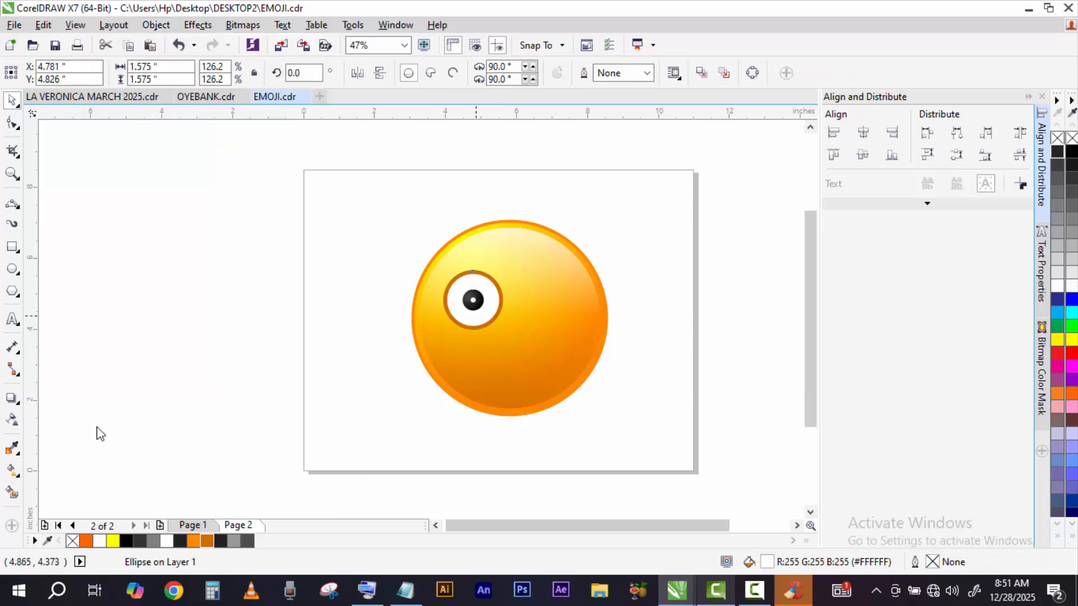
pyautogui.press('g')
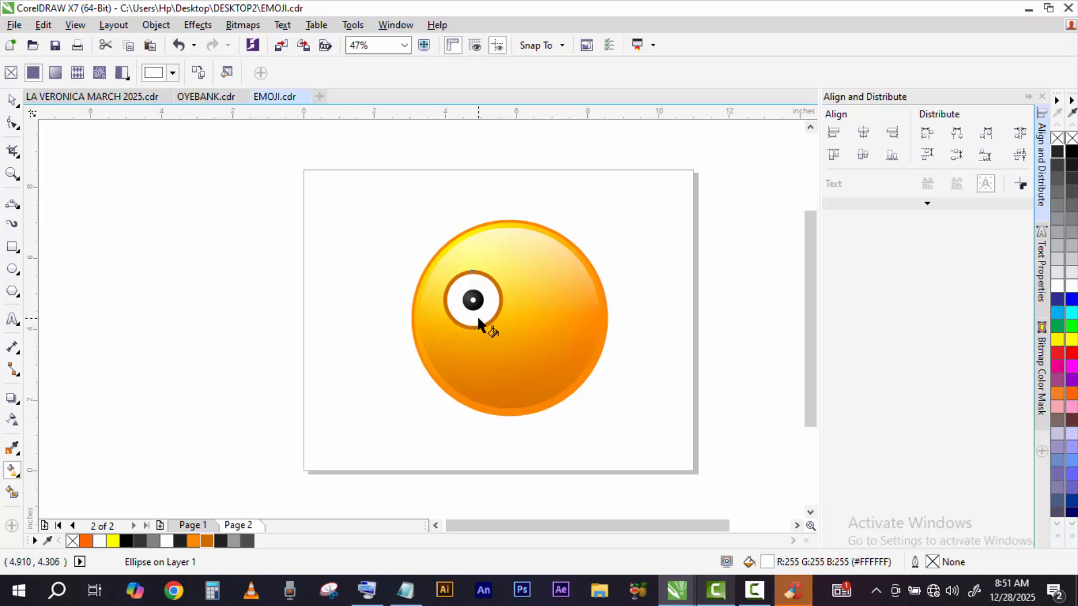
pyautogui.moveTo(479, 324); pyautogui.dragTo(472, 288)
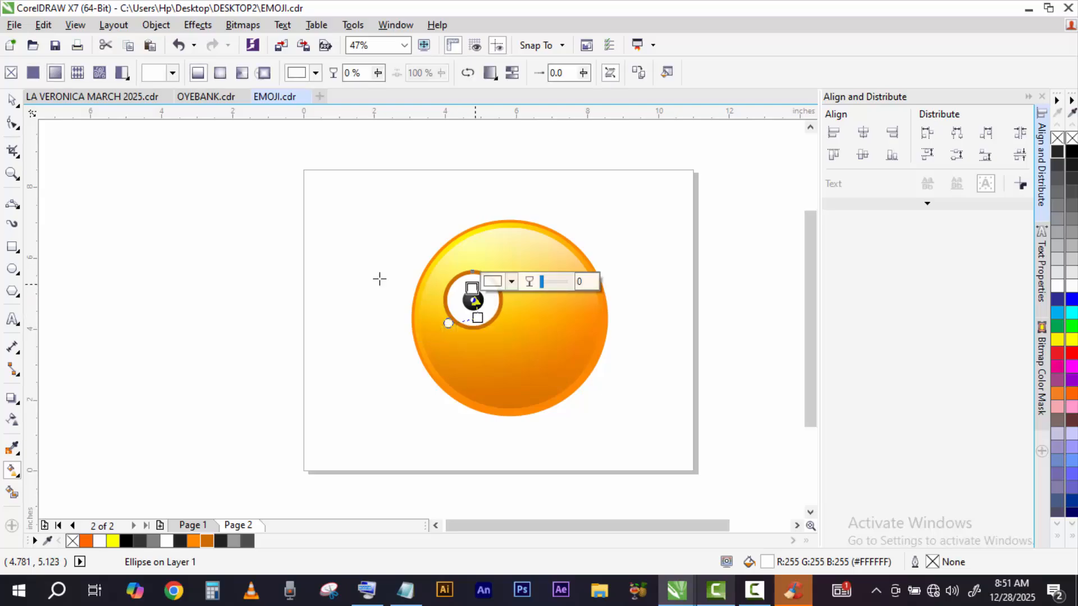
pyautogui.click(11, 174)
pyautogui.moveTo(385, 241); pyautogui.dragTo(566, 360)
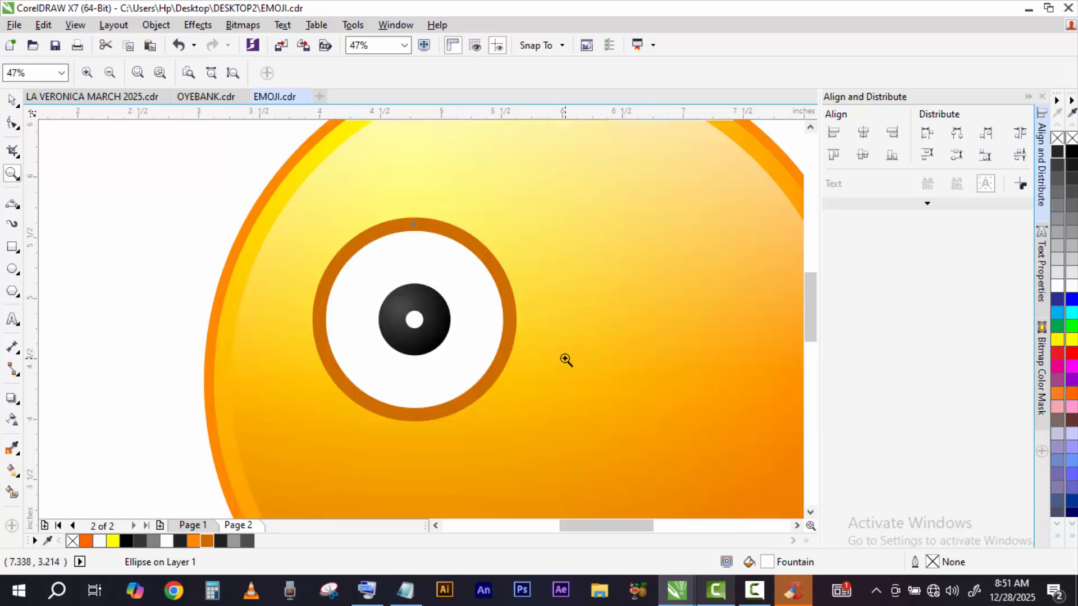
pyautogui.click(11, 473)
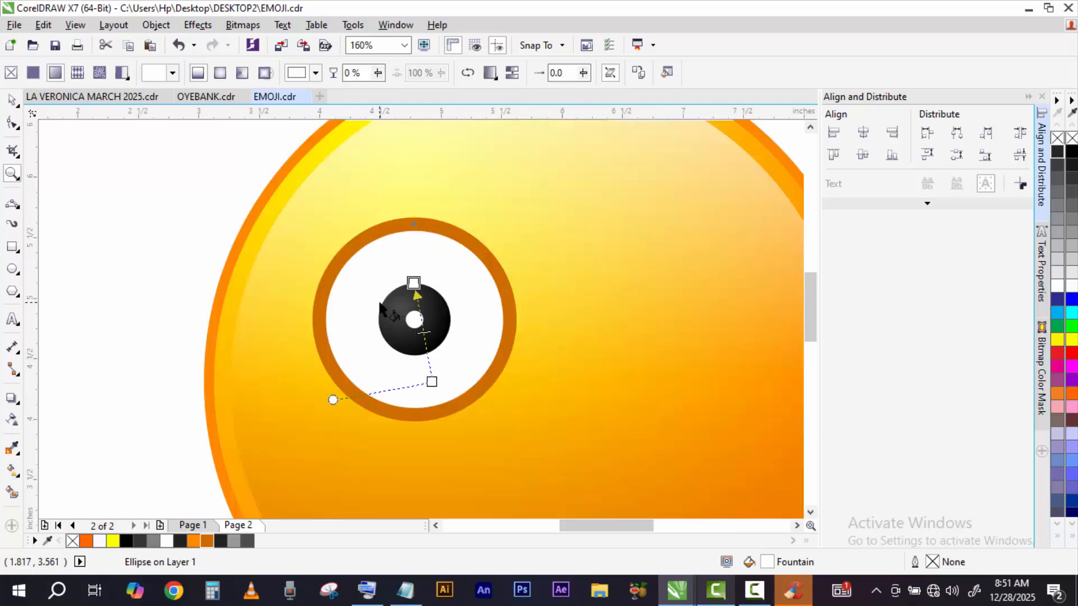
pyautogui.click(221, 74)
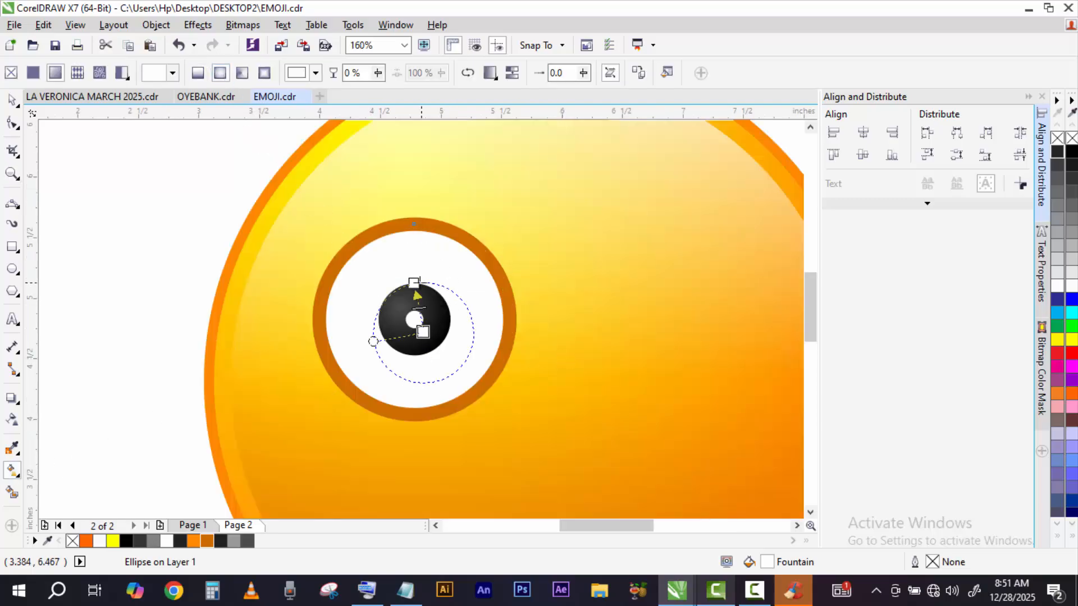
pyautogui.moveTo(414, 282); pyautogui.dragTo(398, 231)
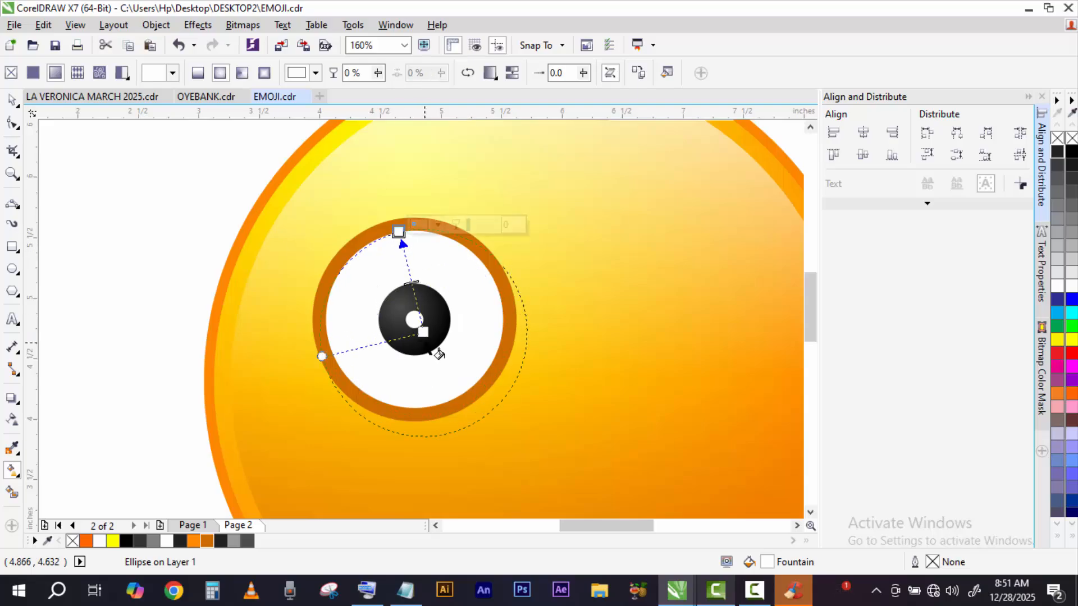
pyautogui.moveTo(422, 332); pyautogui.dragTo(414, 319)
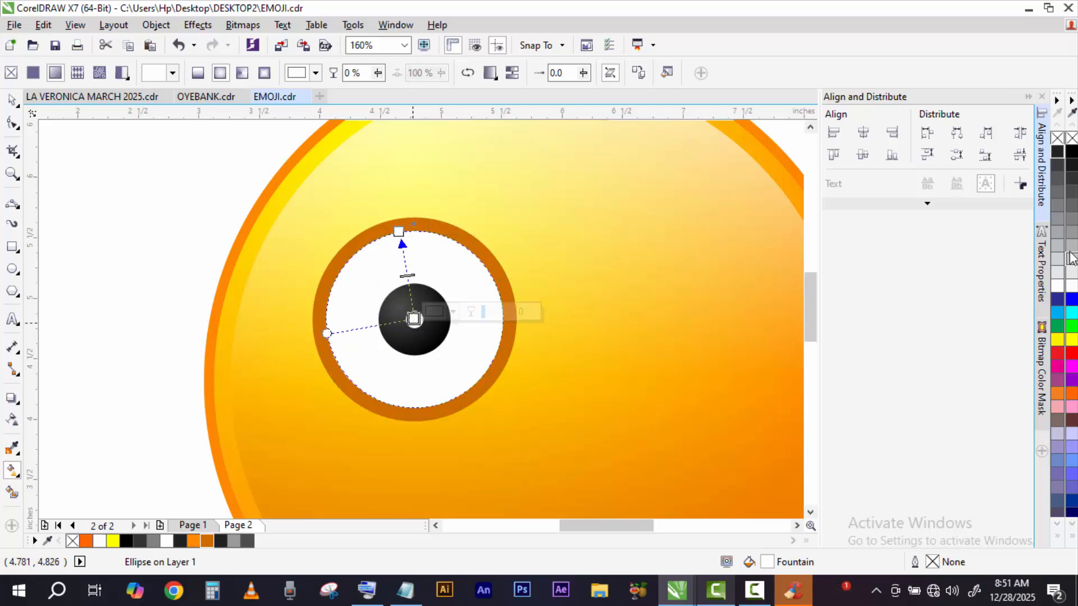
# Step: Try light grey as the centre colour of the eye white's elliptical fill and reset it to white
pyautogui.click(1073, 246)
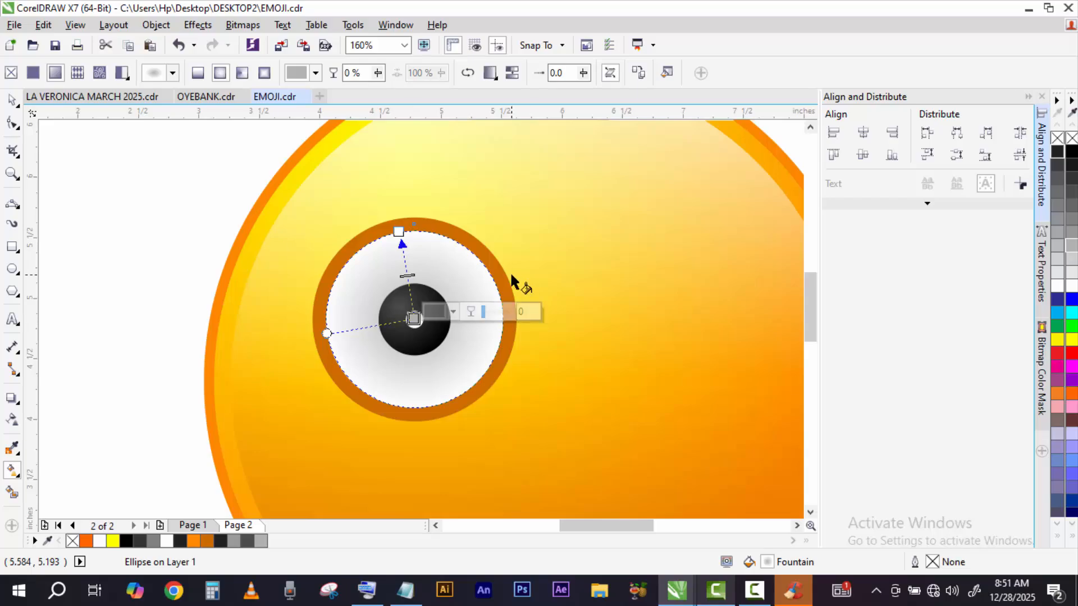
pyautogui.click(1073, 287)
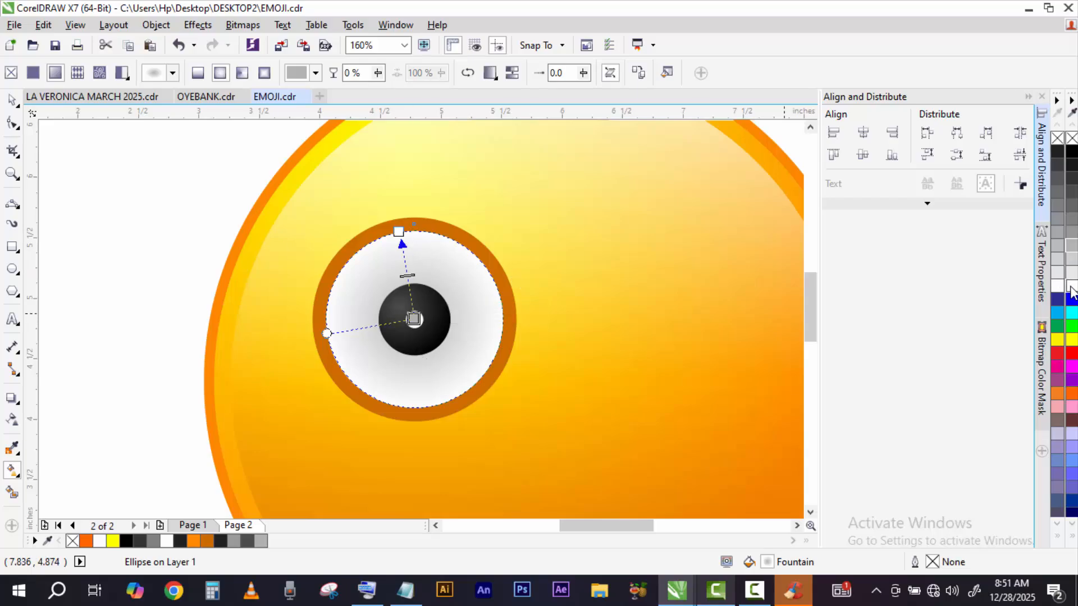
# Step: Set the outer colour of the eye white's elliptical fill to grey and add a white intermediate stop near the pupil's edge
pyautogui.click(399, 232)
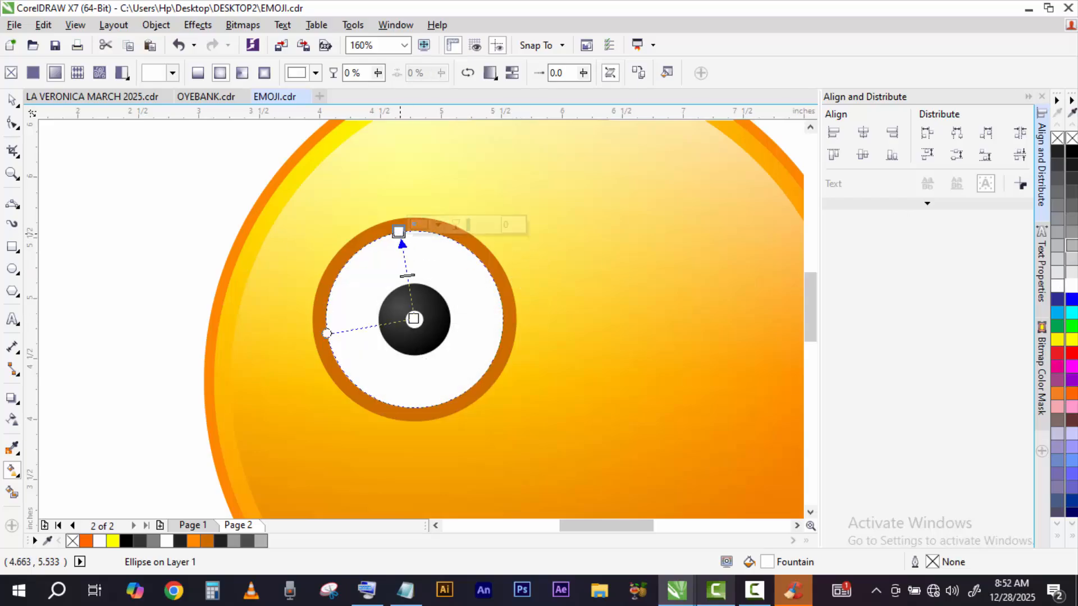
pyautogui.click(1070, 235)
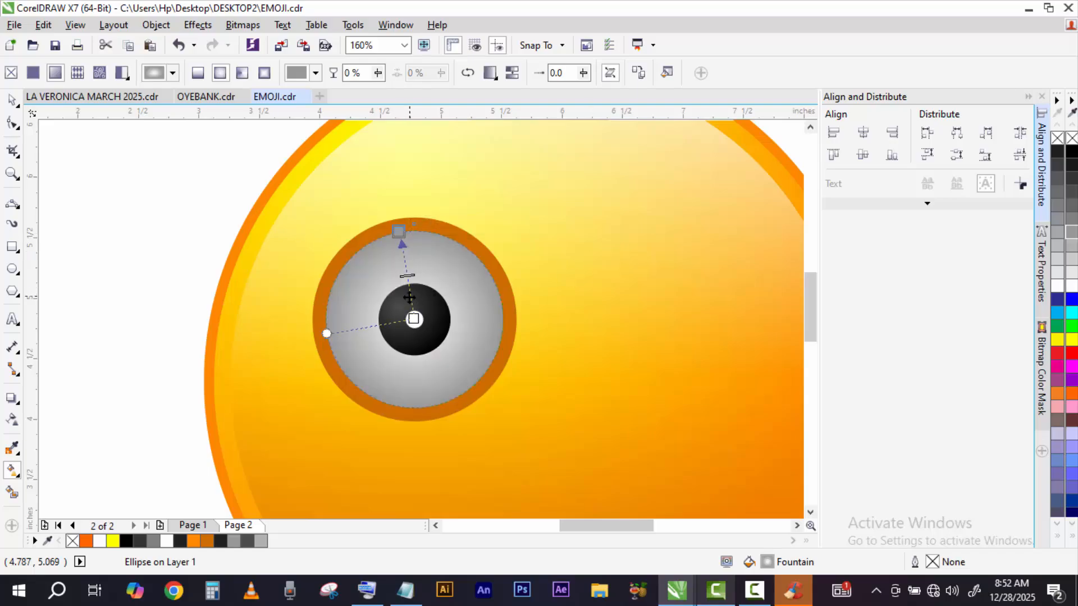
pyautogui.doubleClick(409, 299)
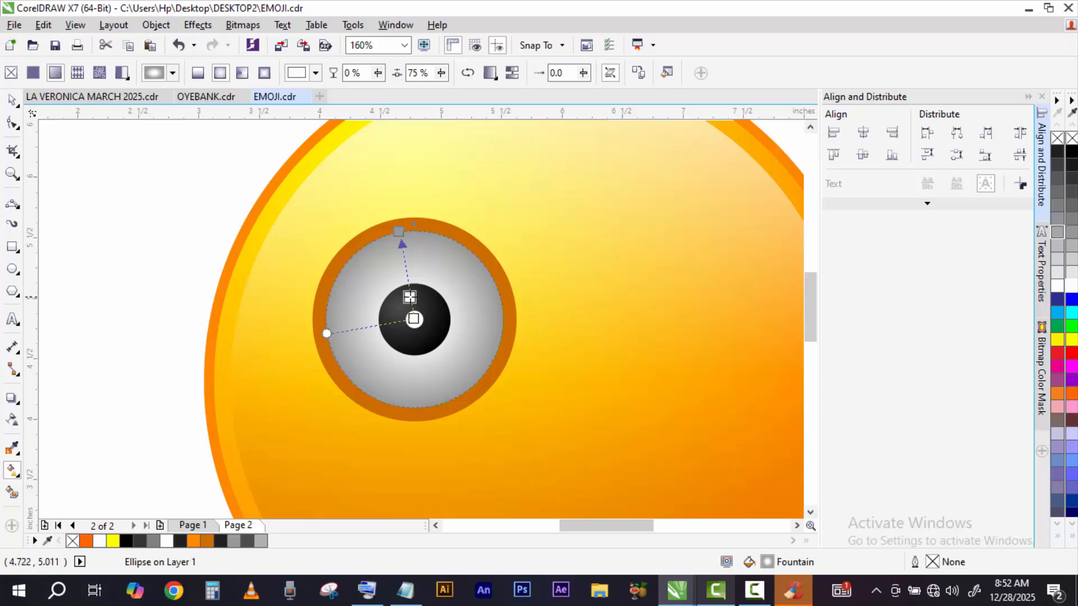
# Step: Extend the eye white's elliptical fill outward past the dark orange rim and set its white intermediate stop to 48 %
pyautogui.moveTo(409, 297); pyautogui.dragTo(393, 197)
pyautogui.doubleClick(403, 262)
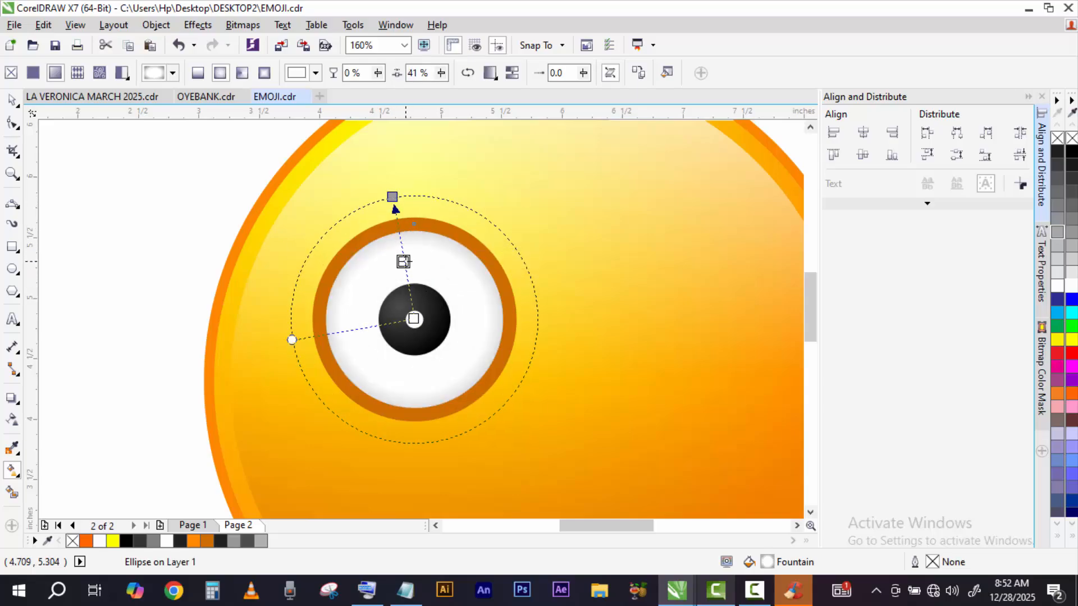
pyautogui.moveTo(403, 262); pyautogui.dragTo(405, 260)
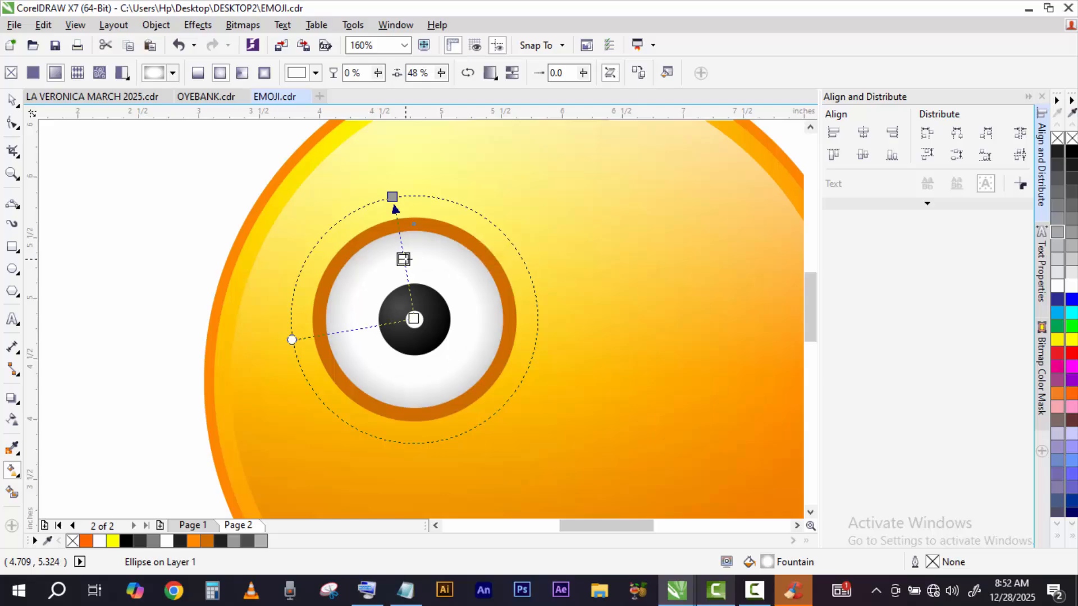
# Step: Duplicate the eye's dark orange rim, fill the copy white and place it behind the original rim
pyautogui.click(12, 176)
pyautogui.rightClick(350, 182)
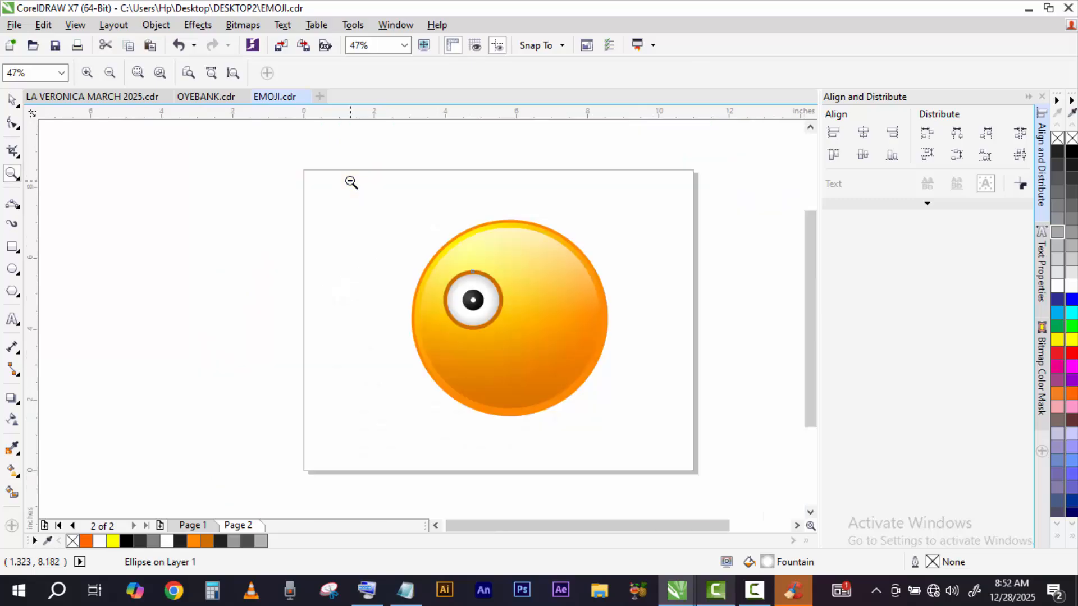
pyautogui.moveTo(403, 241); pyautogui.dragTo(547, 340)
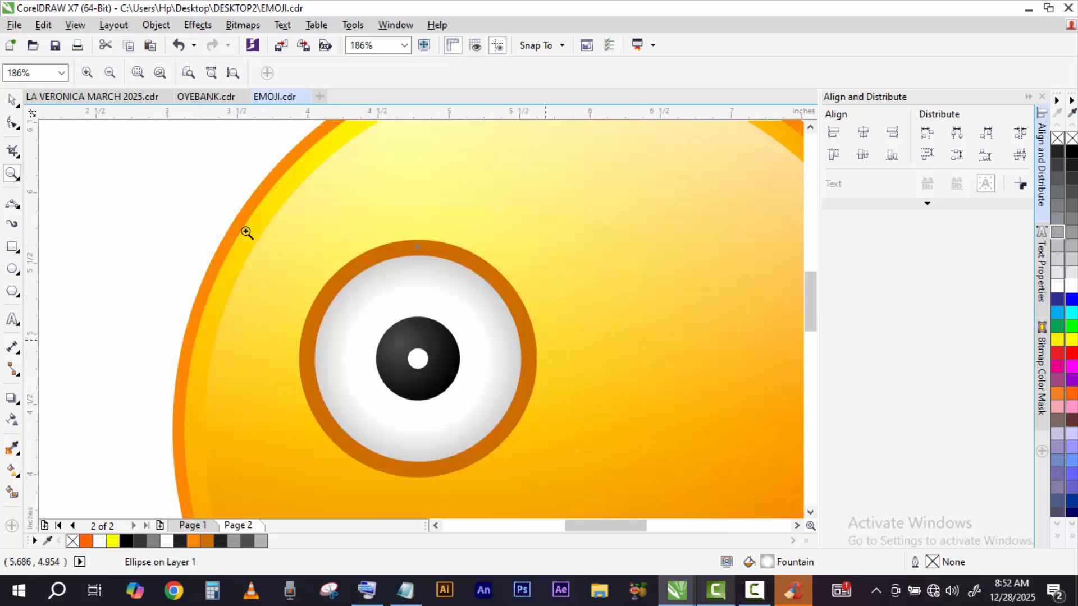
pyautogui.click(13, 101)
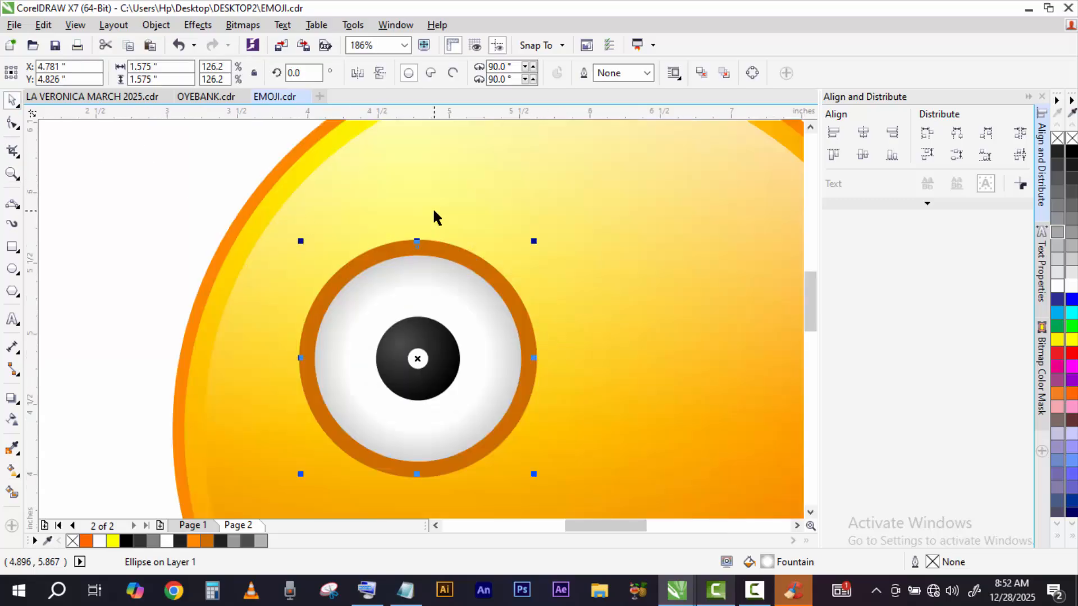
pyautogui.click(440, 240)
pyautogui.click(451, 257)
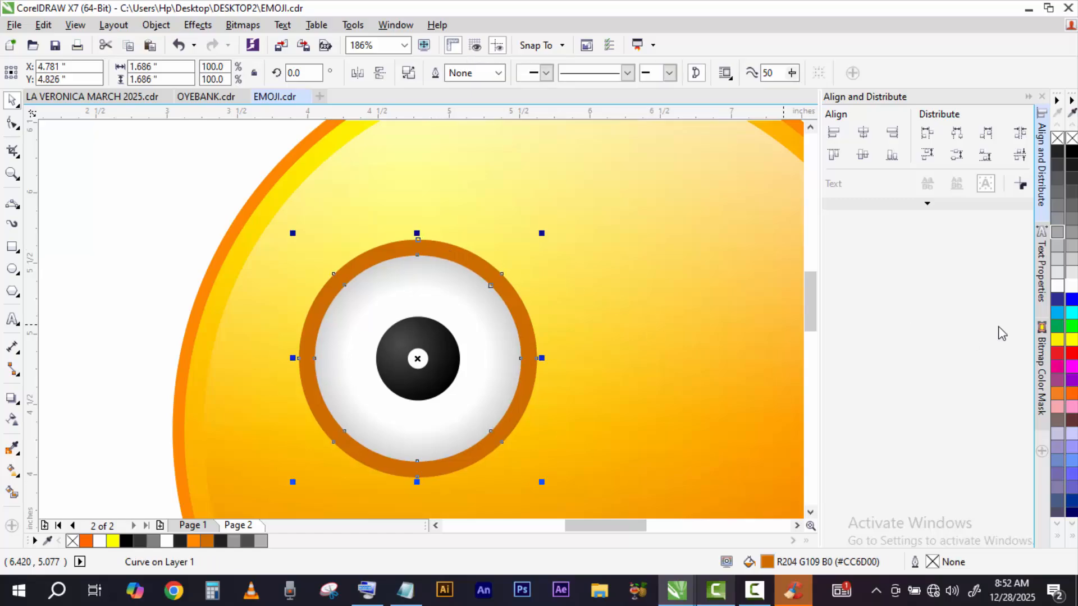
pyautogui.click(1073, 288)
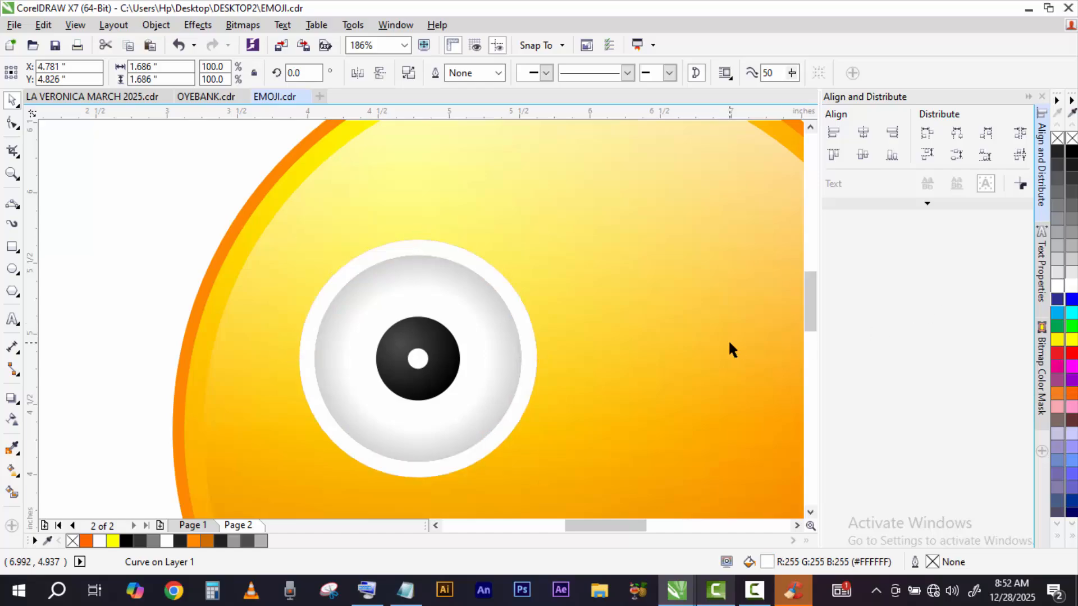
pyautogui.hotkey('ctrl', 'z')
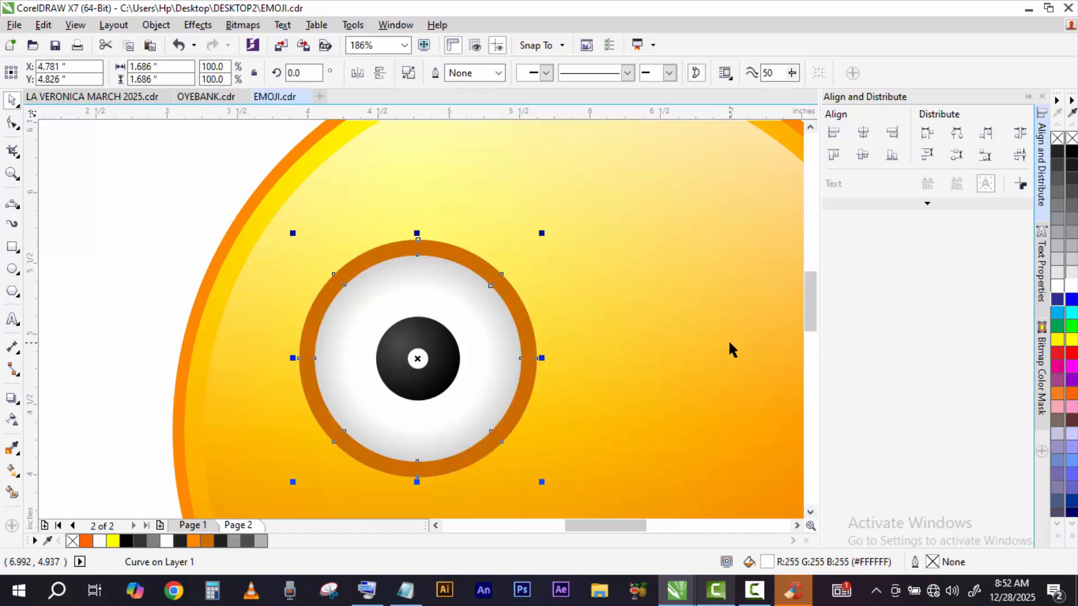
# Step: Nudge the white rim copy down to Y 4.801 in so it forms a thin highlight under the eye
pyautogui.press('Down')
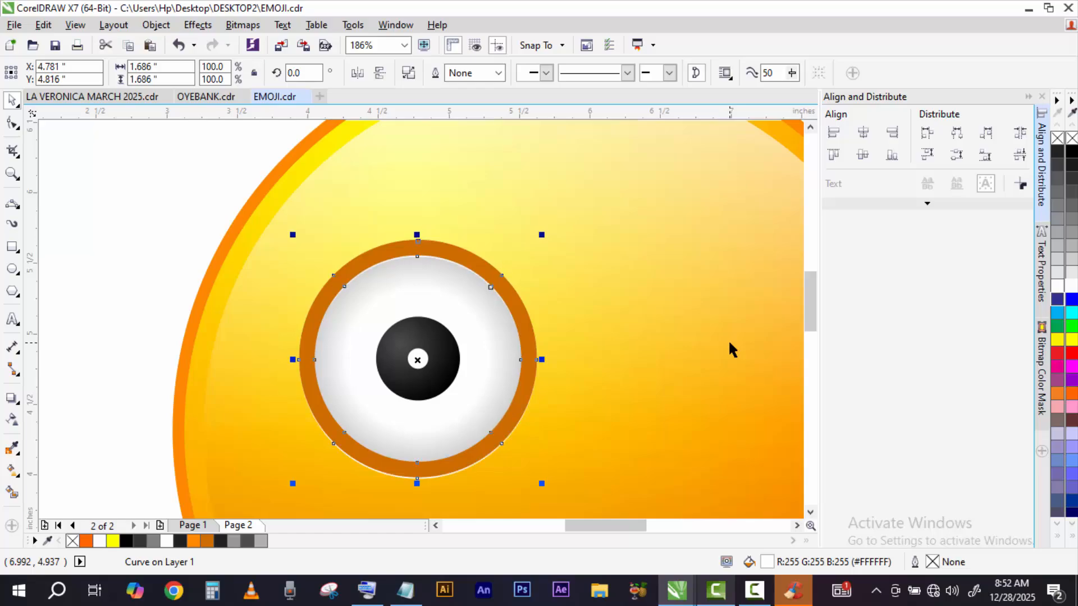
pyautogui.press('Down')
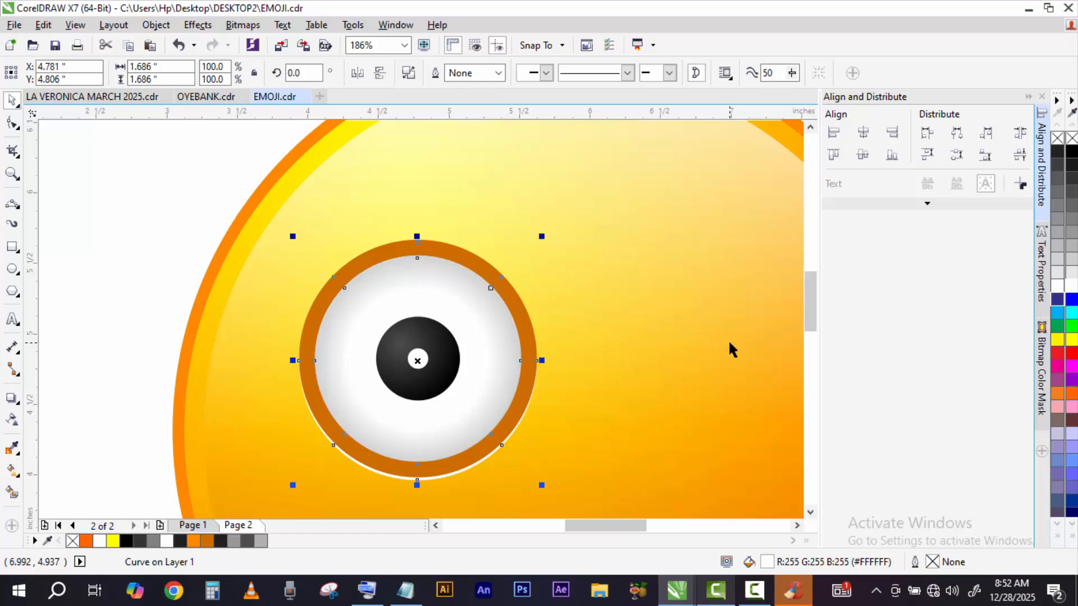
pyautogui.press('Down')
# Step: Duplicate the white rim copy, fill the duplicate black and order it directly in front of the yellow face shape
pyautogui.hotkey('ctrl', 'pageup')
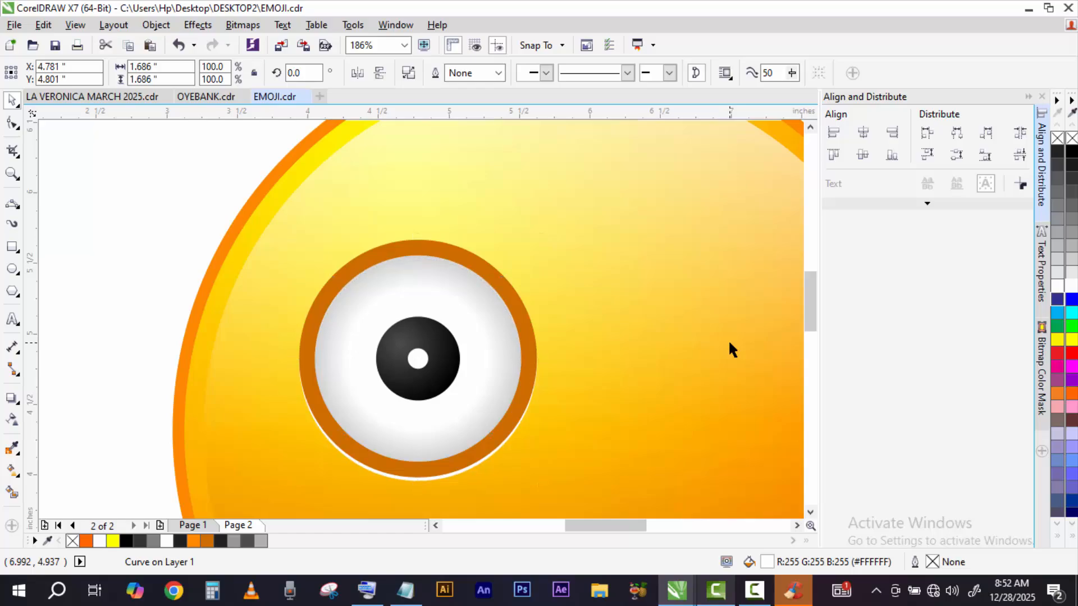
pyautogui.click(1057, 152)
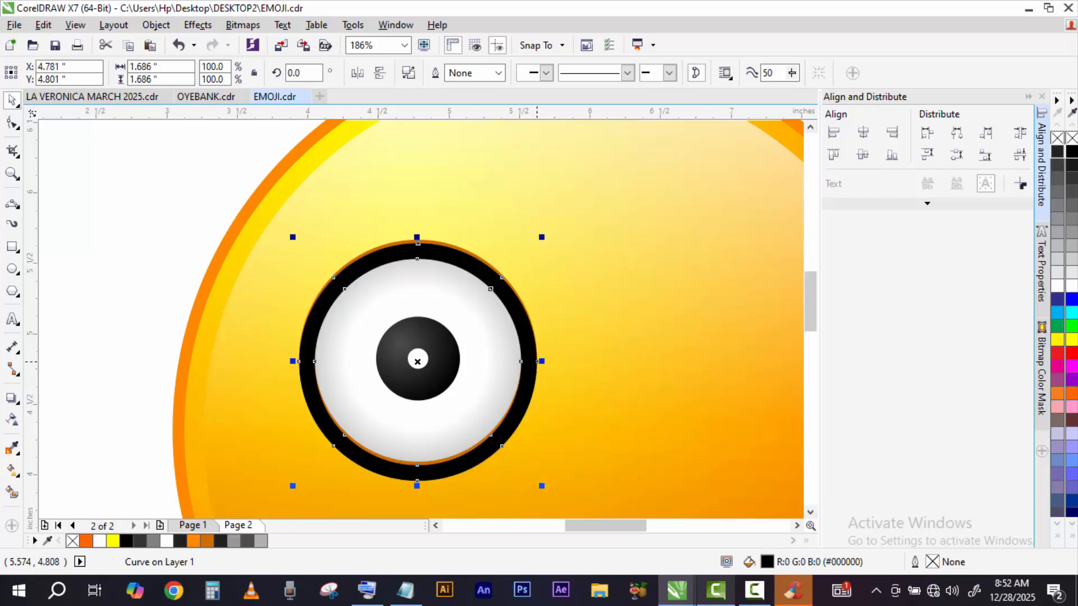
pyautogui.rightClick(534, 365)
pyautogui.moveTo(600, 400)
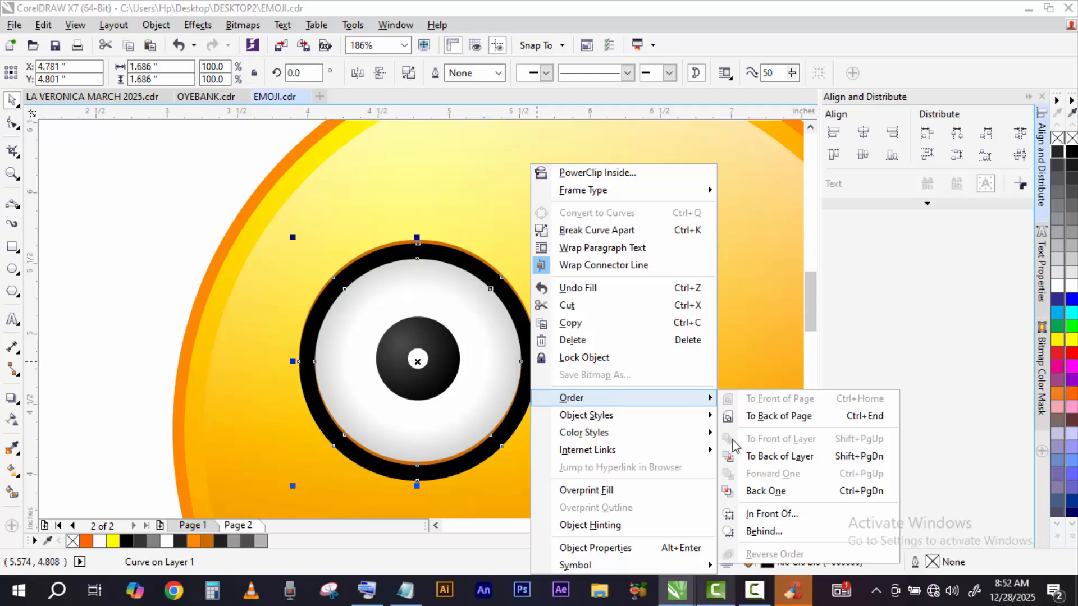
pyautogui.click(781, 514)
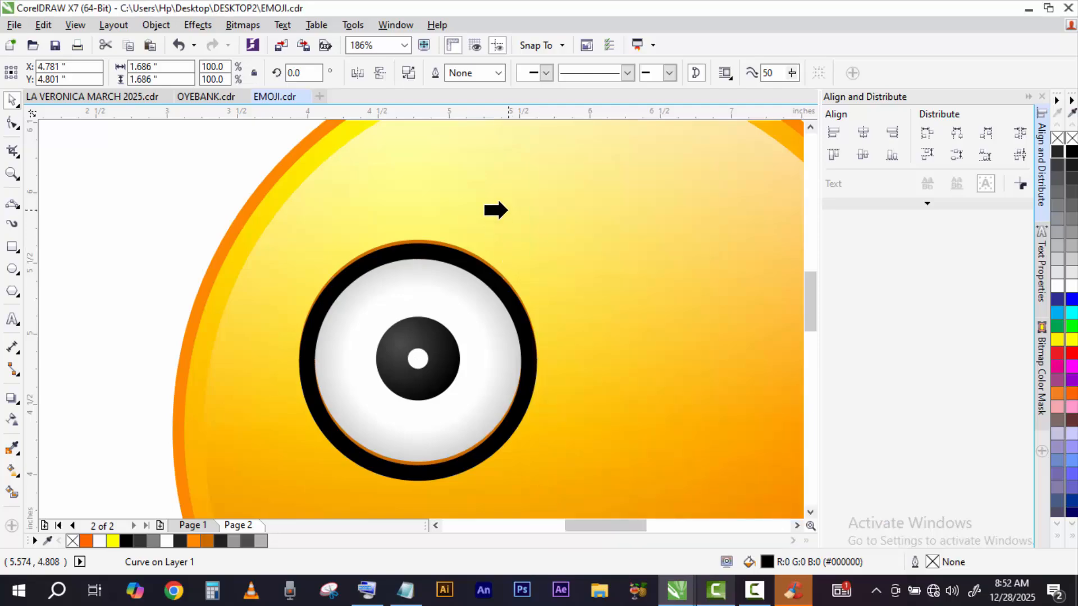
pyautogui.click(496, 210)
# Step: Nudge the black rim copy up to Y 4.851 in so it forms a thin shadow above the eye
pyautogui.press('Up')
pyautogui.press('Up')
pyautogui.press('Up')
pyautogui.press('Up')
pyautogui.press('Up')
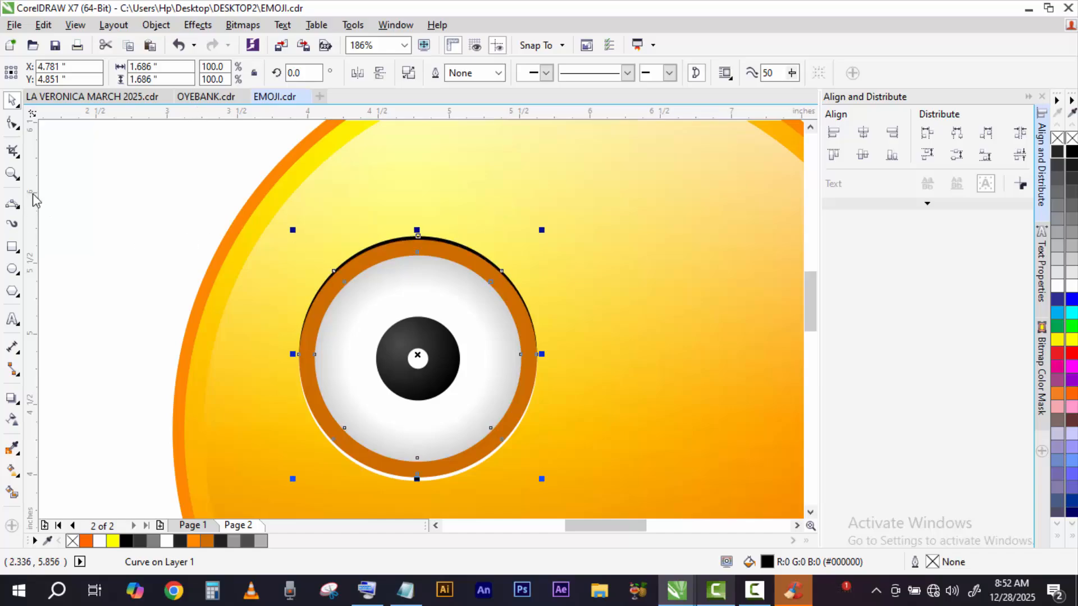
pyautogui.click(114, 319)
# Step: Make a white copy of the pupil, scaled concentrically to 0.536 in and placed behind the small central highlight dot
pyautogui.click(394, 340)
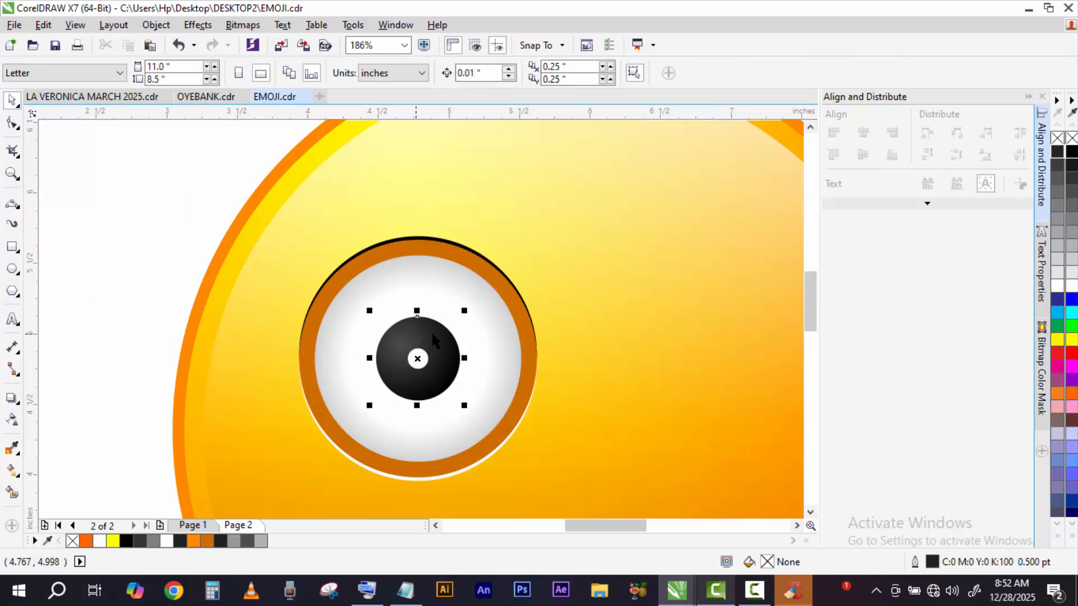
pyautogui.hotkey('ctrl', 'c')
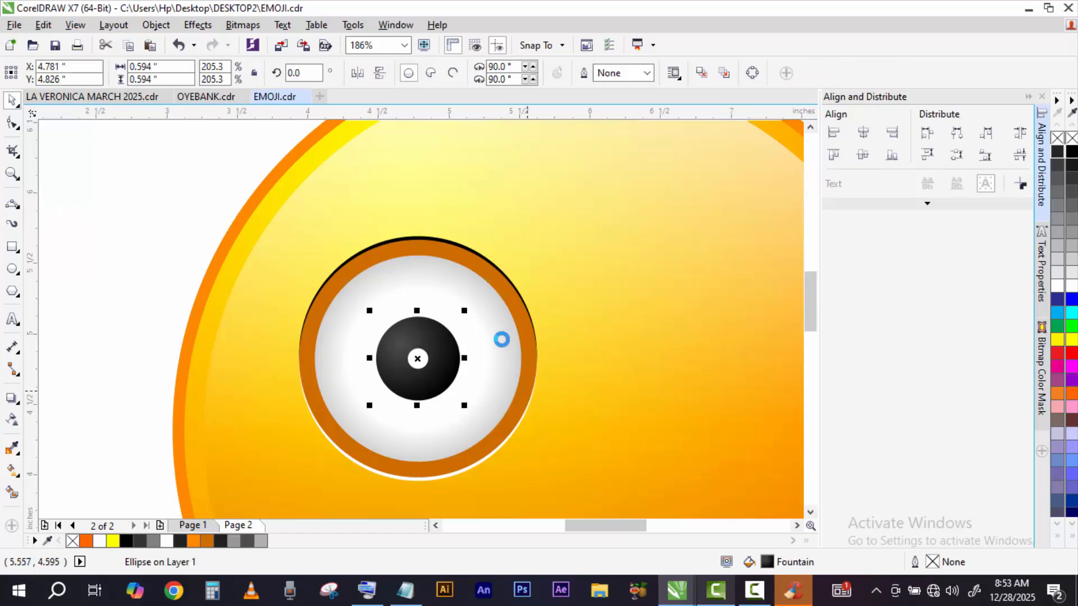
pyautogui.hotkey('ctrl', 'v')
pyautogui.moveTo(465, 308); pyautogui.dragTo(471, 313)
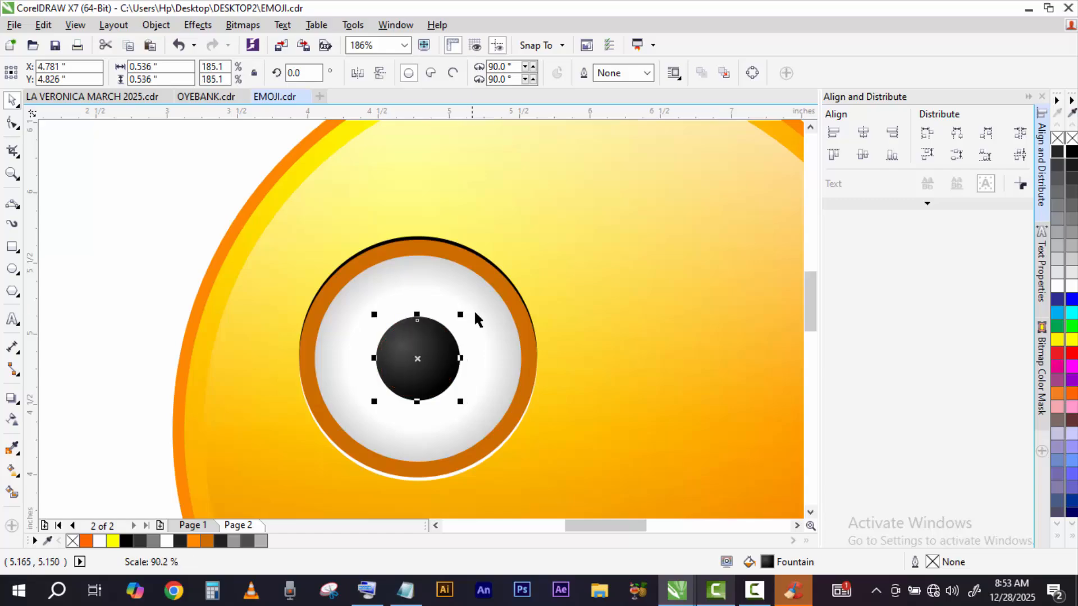
pyautogui.hotkey('ctrl', 'pagedown')
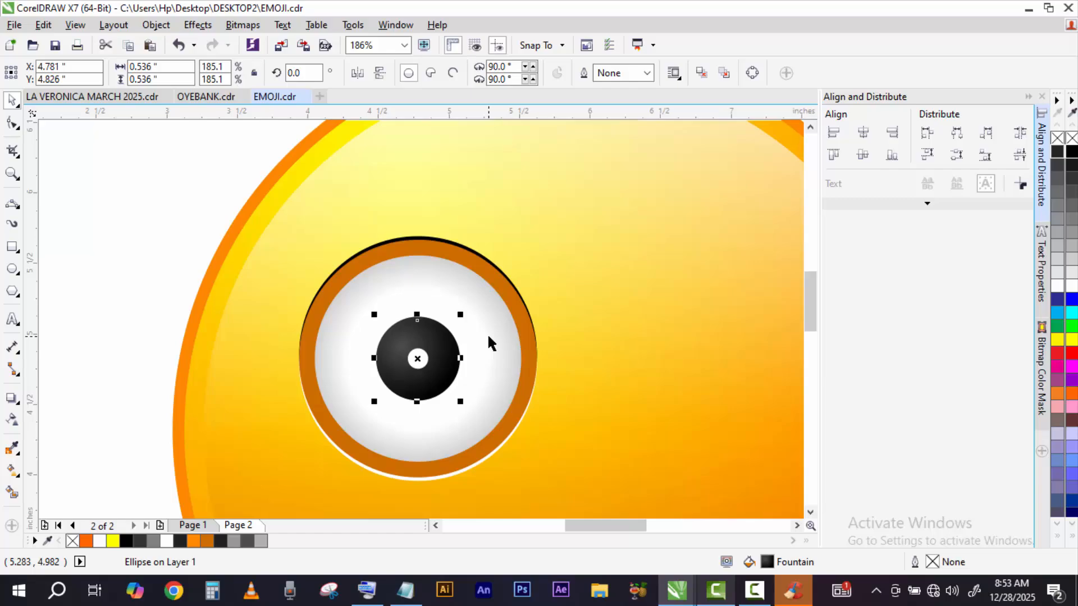
pyautogui.hotkey('ctrl', 'pagedown')
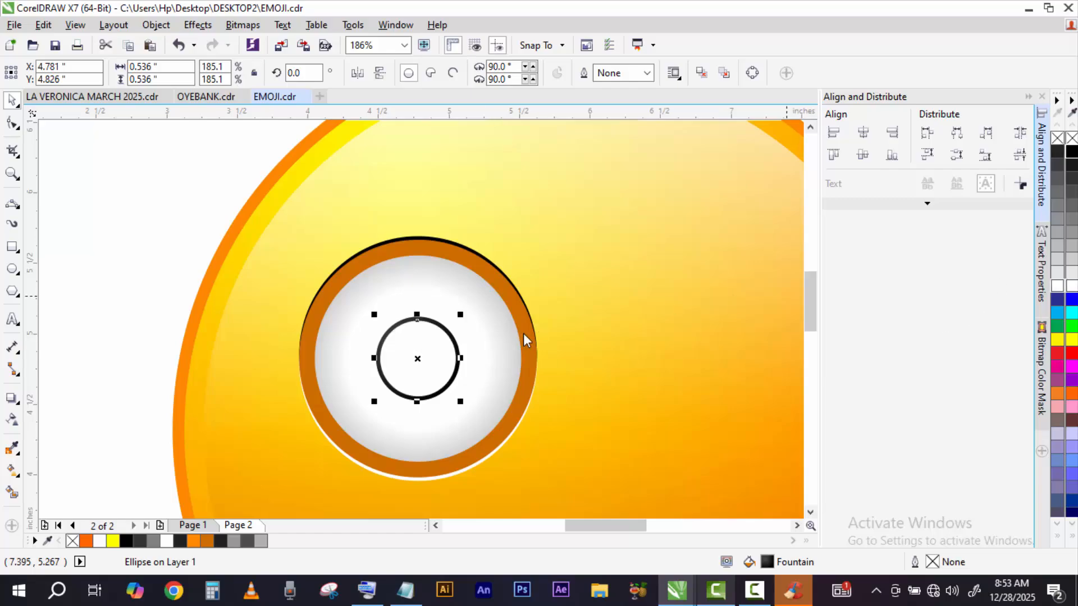
# Step: Apply a vertical linear transparency to the white pupil copy, fading from above the pupil to full transparency at its centre
pyautogui.click(13, 420)
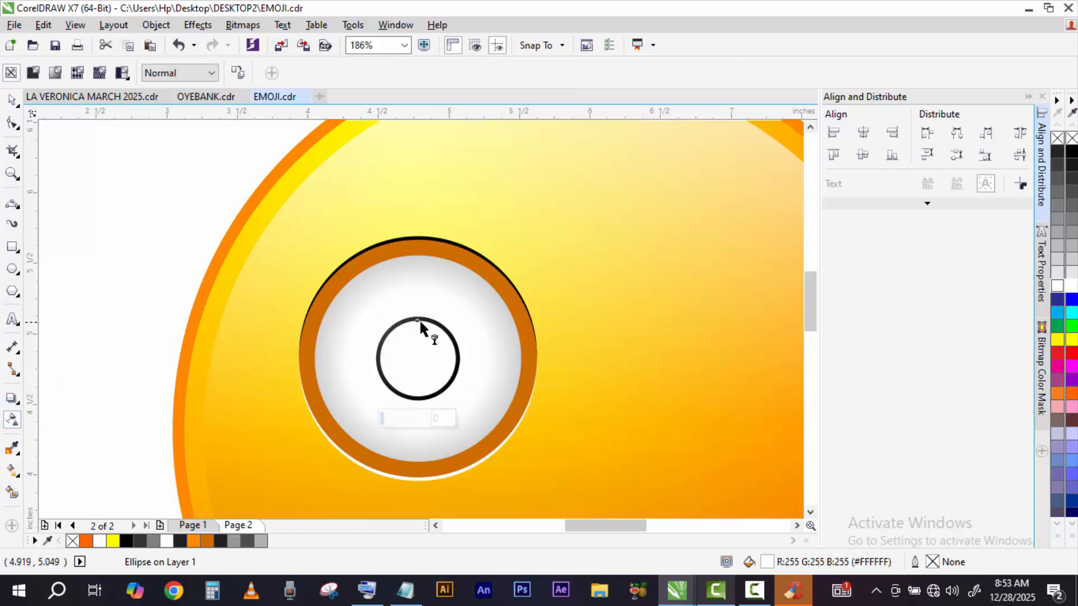
pyautogui.moveTo(416, 320); pyautogui.dragTo(417, 358)
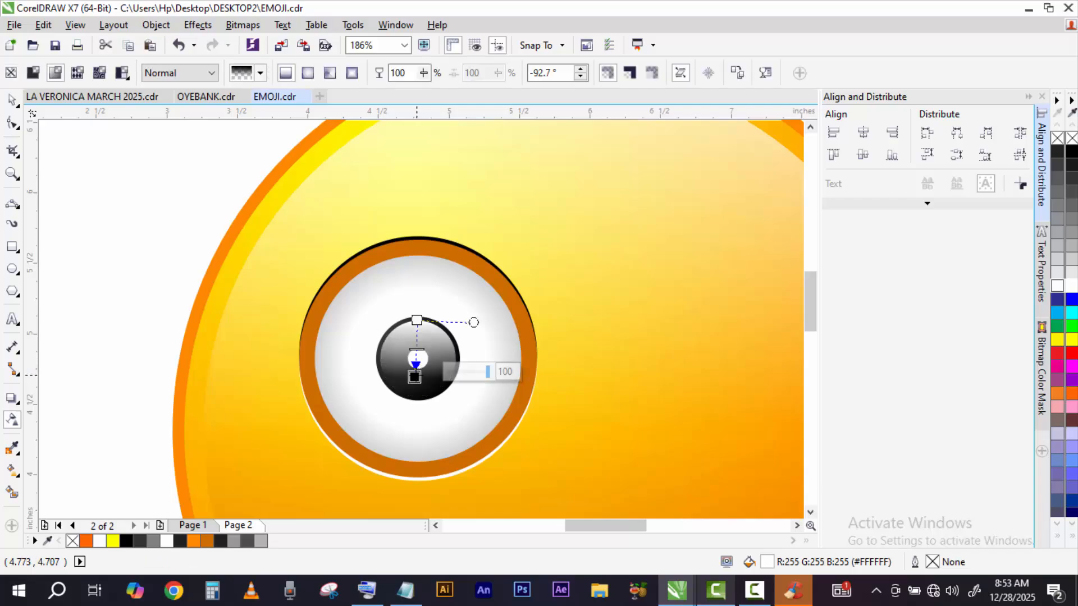
pyautogui.moveTo(417, 320); pyautogui.dragTo(415, 277)
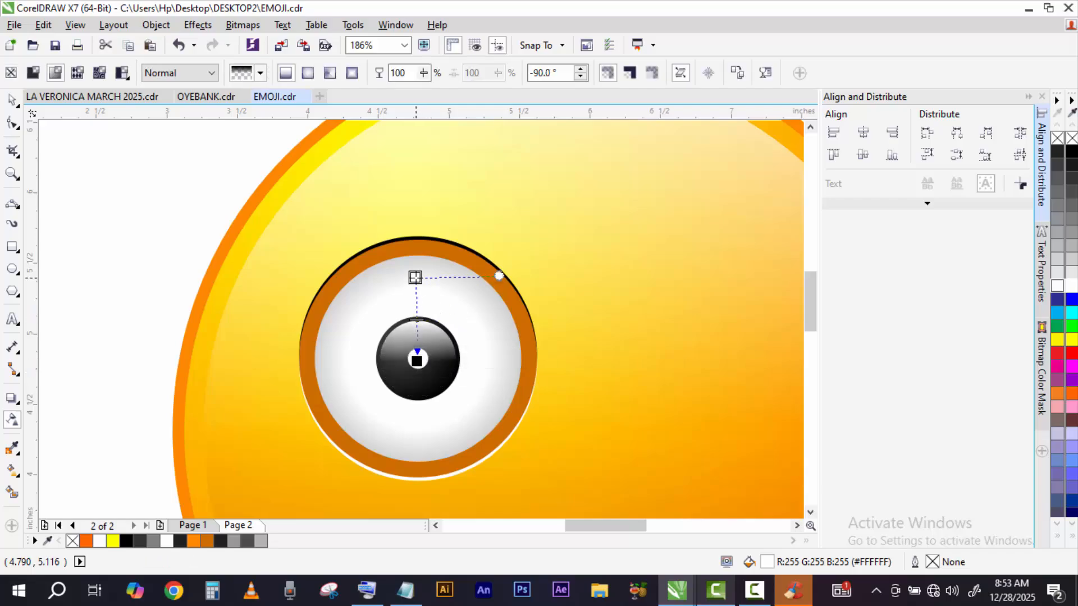
pyautogui.click(12, 174)
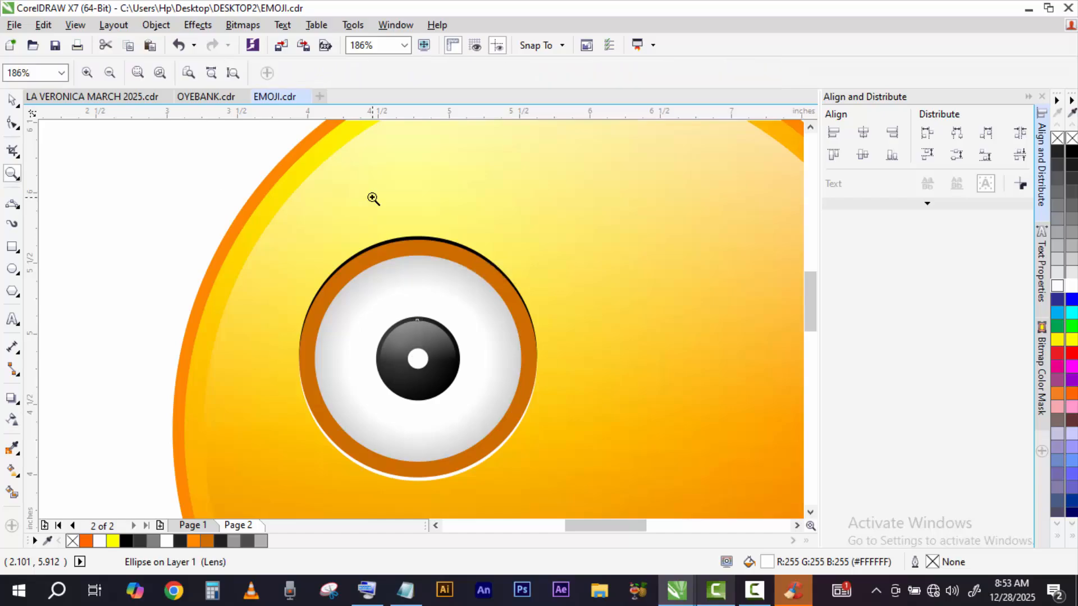
pyautogui.rightClick(372, 198)
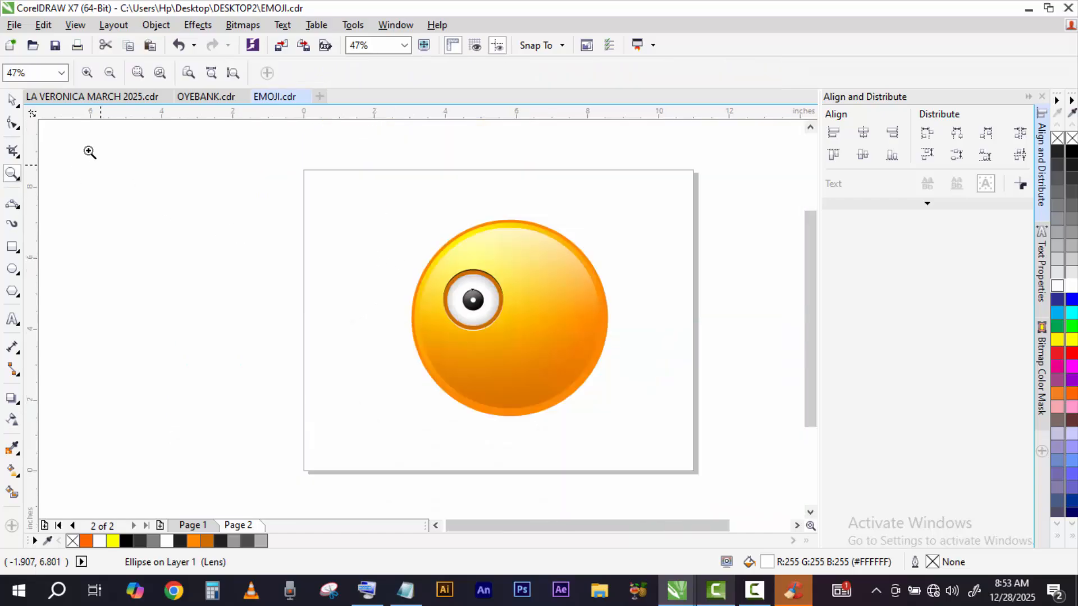
pyautogui.click(12, 100)
pyautogui.click(245, 264)
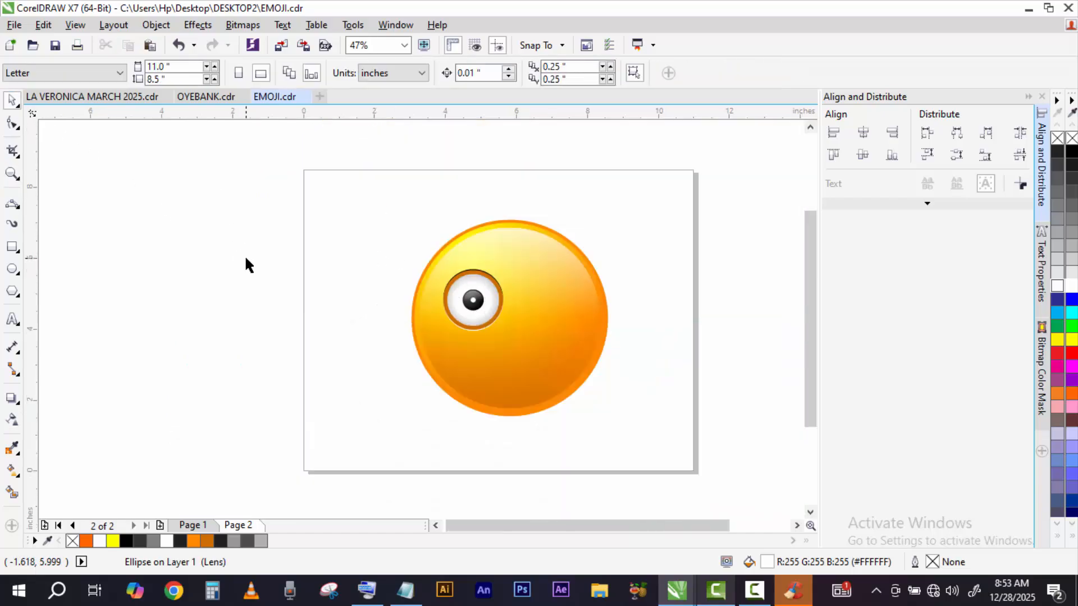
# Step: Select all the eye's objects and scale them about their centre to 1.759 by 1.812 in
pyautogui.moveTo(545, 347); pyautogui.dragTo(540, 341)
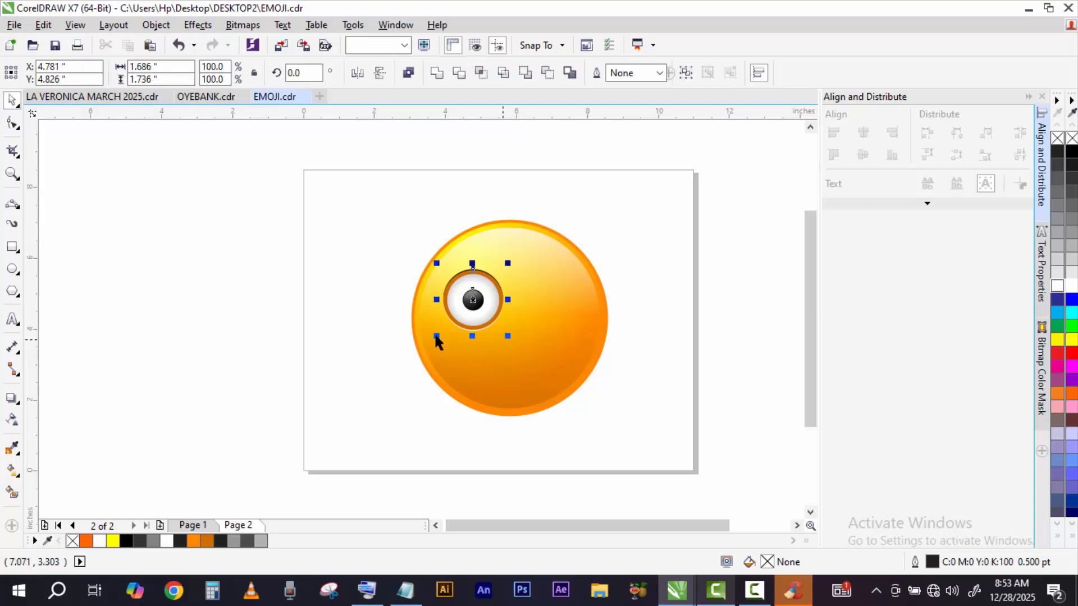
pyautogui.moveTo(433, 332); pyautogui.dragTo(428, 345)
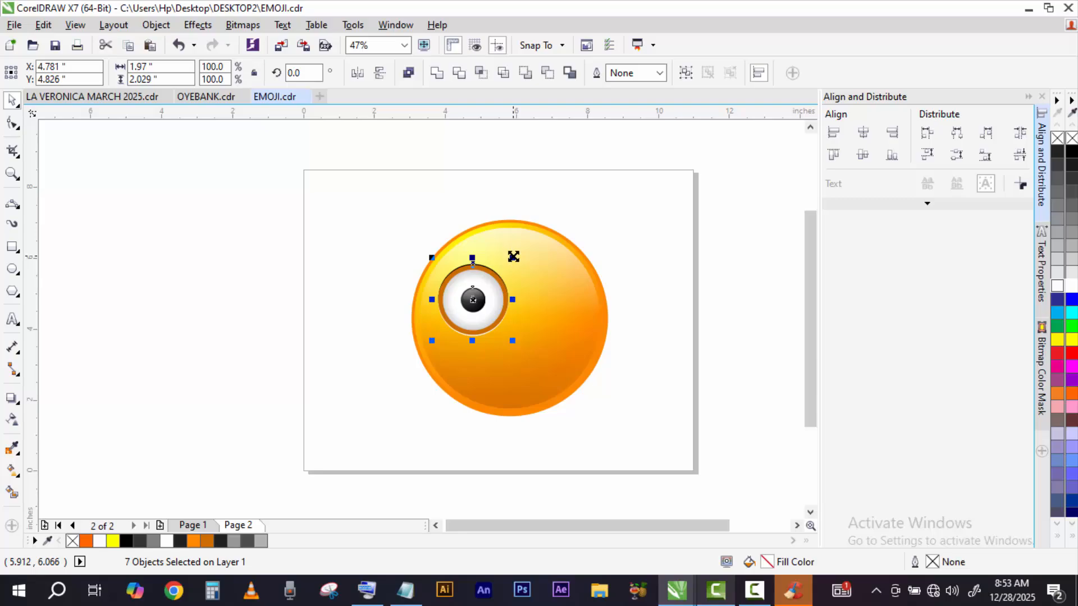
pyautogui.moveTo(513, 259); pyautogui.dragTo(510, 261)
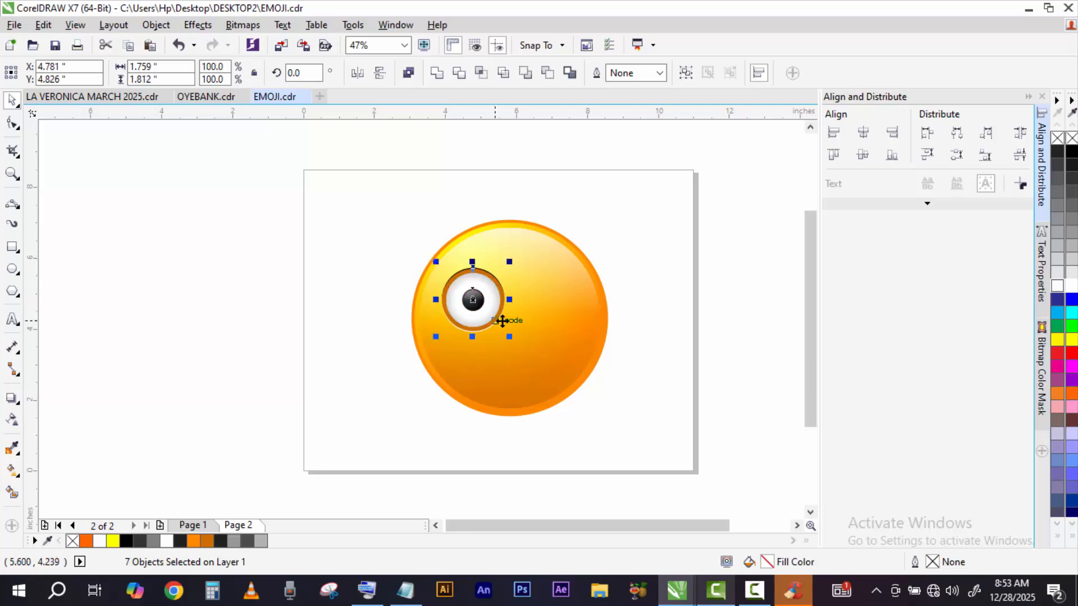
# Step: Shift the eye's objects slightly to X 4.811 in and group them
pyautogui.moveTo(500, 318); pyautogui.dragTo(503, 321)
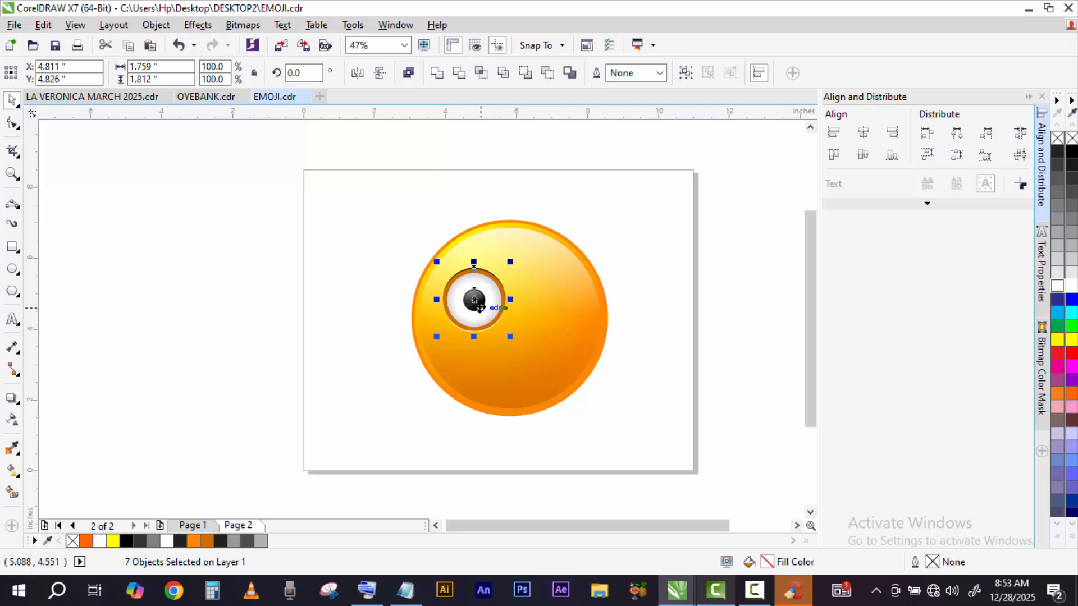
pyautogui.moveTo(663, 243); pyautogui.dragTo(410, 356)
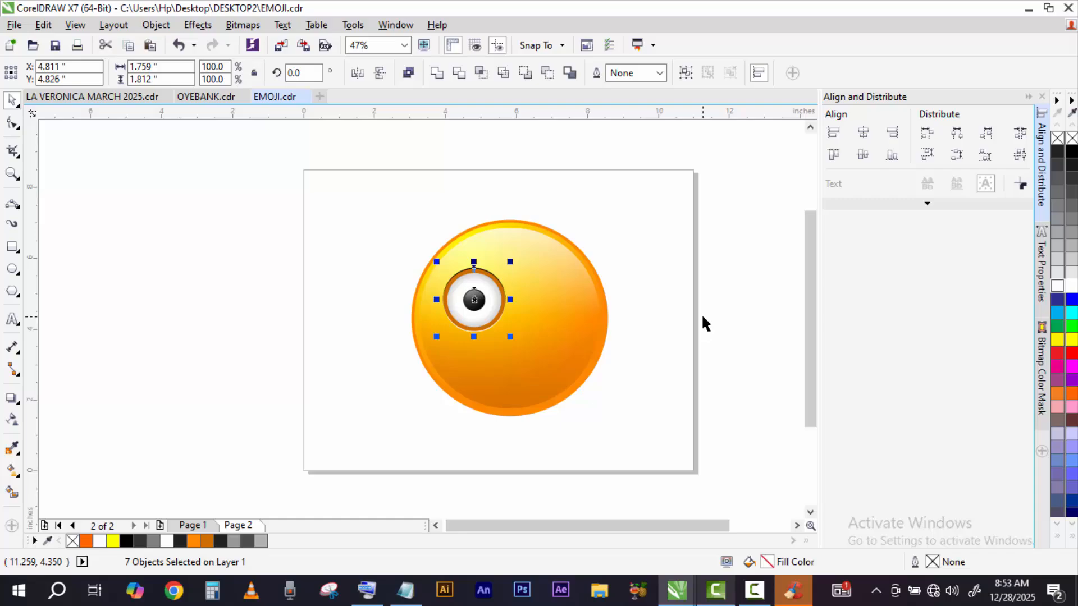
pyautogui.hotkey('ctrl', 'g')
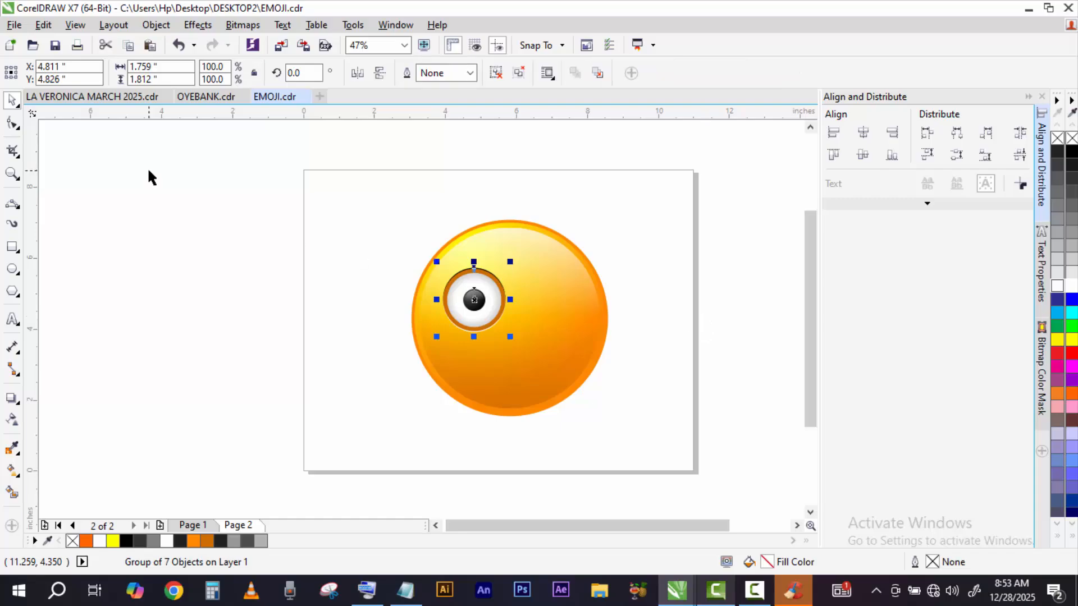
# Step: Draw a circle about 0.913 in across on the face's upper right and fill it black with no outline
pyautogui.click(14, 269)
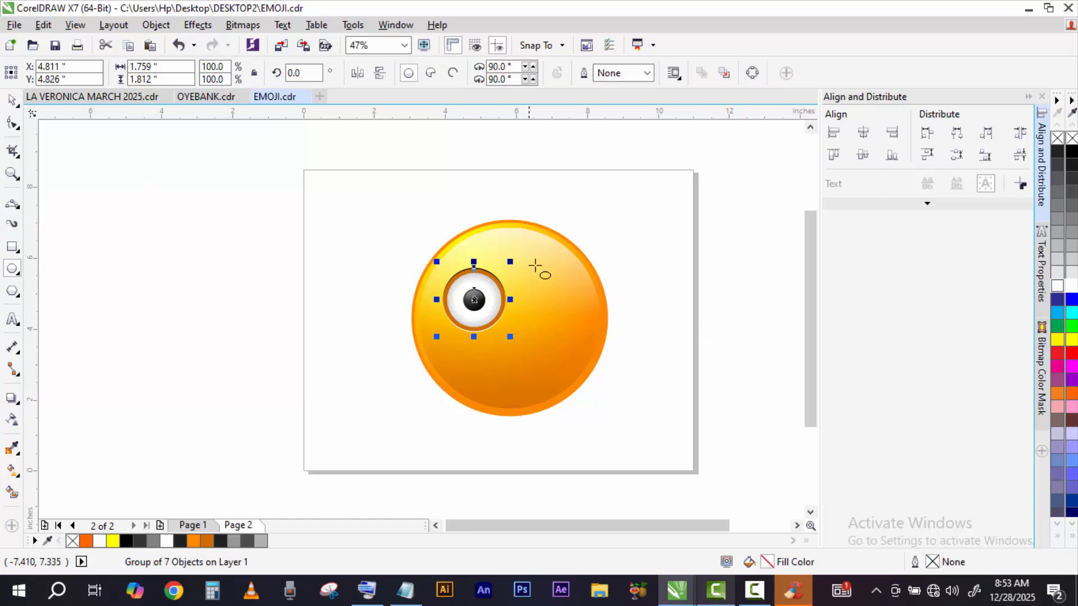
pyautogui.moveTo(528, 264); pyautogui.dragTo(560, 296)
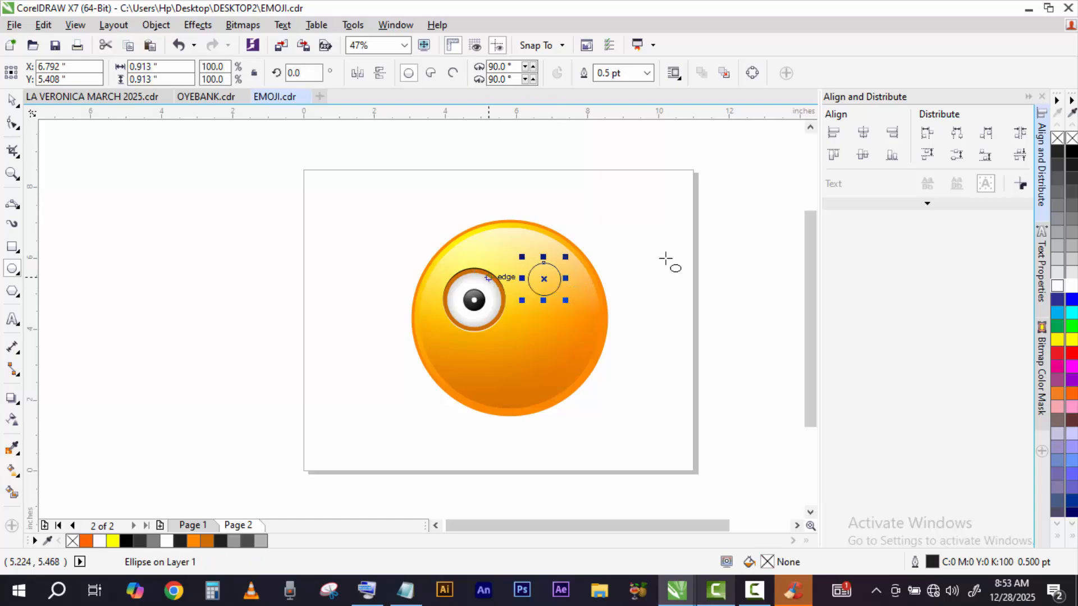
pyautogui.click(1071, 152)
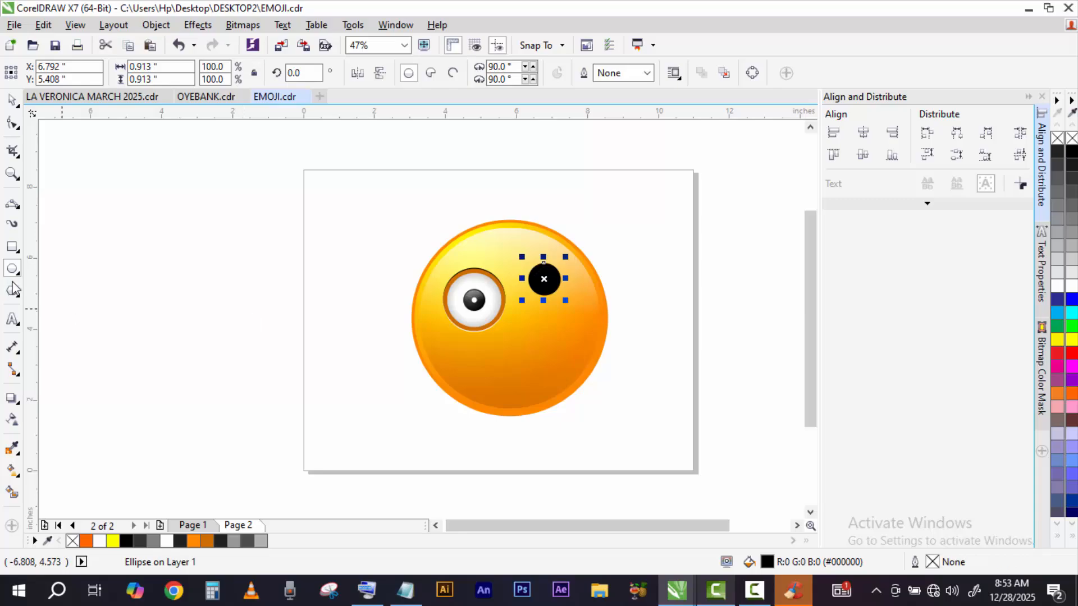
# Step: Draw a white, outline-free ellipse about 2.005 by 1.515 in overlapping the lower part of the black circle
pyautogui.moveTo(511, 325); pyautogui.dragTo(582, 270)
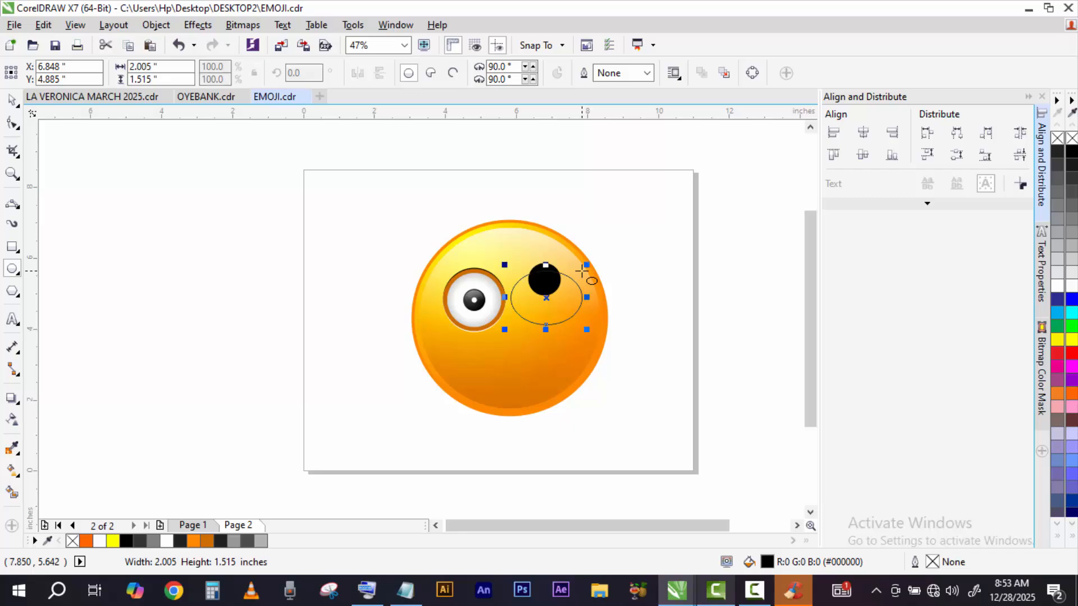
pyautogui.click(11, 99)
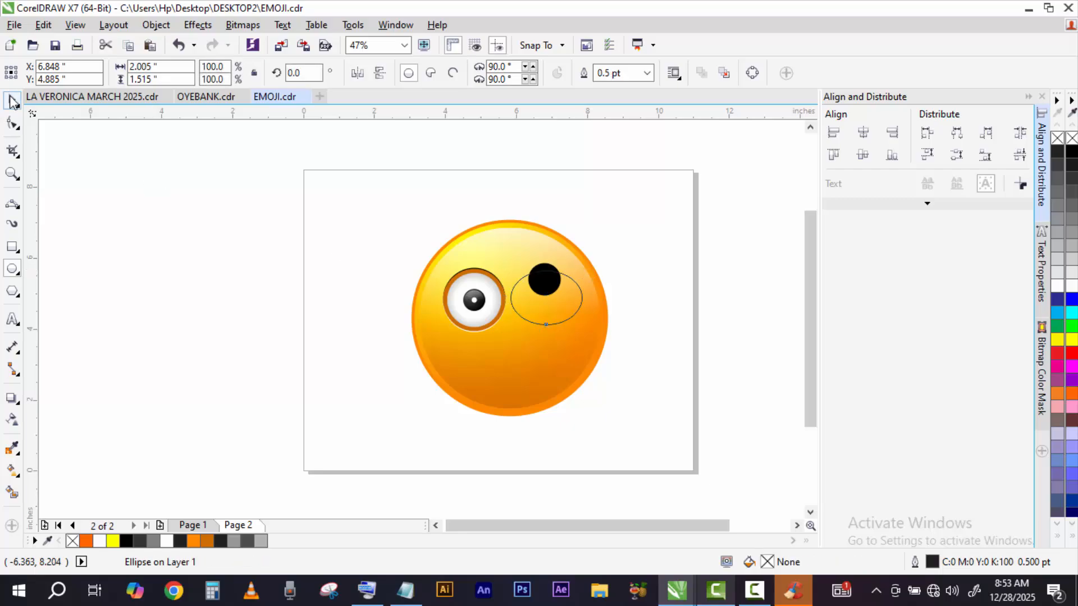
pyautogui.click(1071, 287)
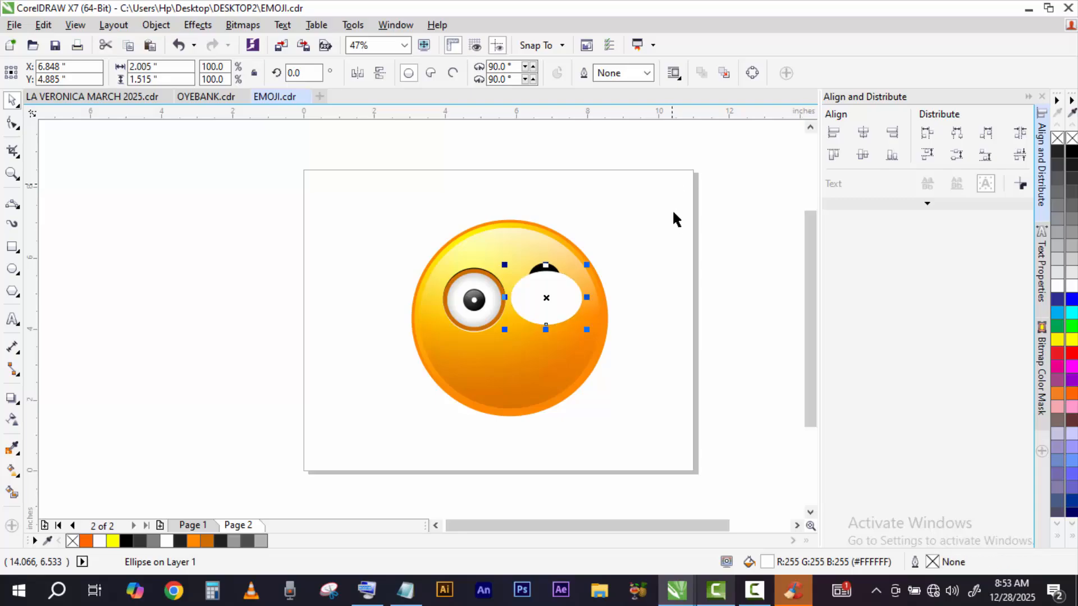
# Step: Centre the white ellipse horizontally on the black circle and nudge it up to Y 4.935 in
pyautogui.moveTo(635, 255); pyautogui.dragTo(490, 358)
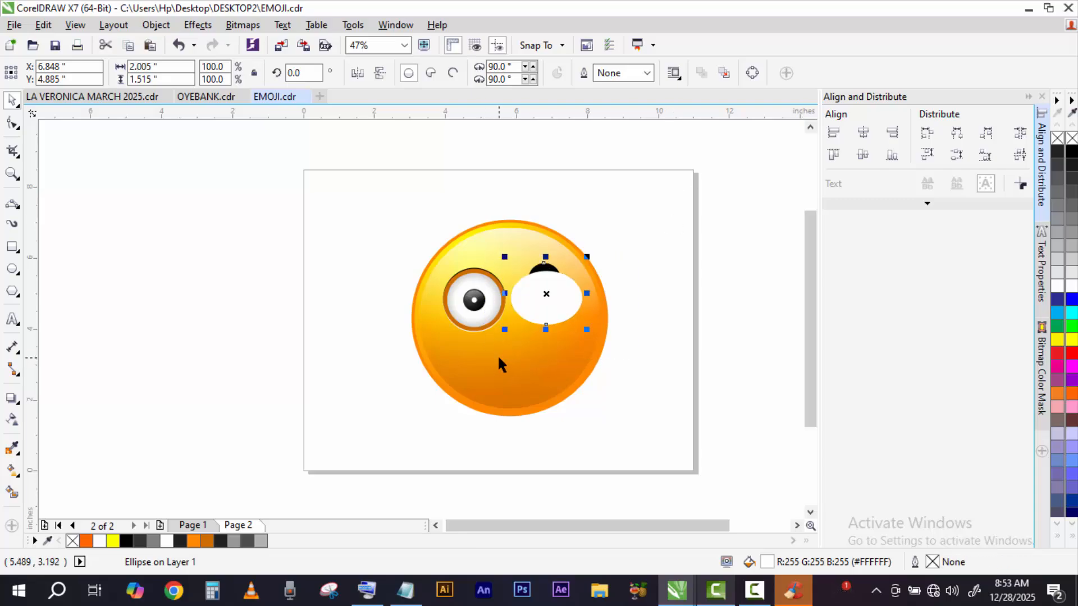
pyautogui.click(863, 133)
pyautogui.click(566, 299)
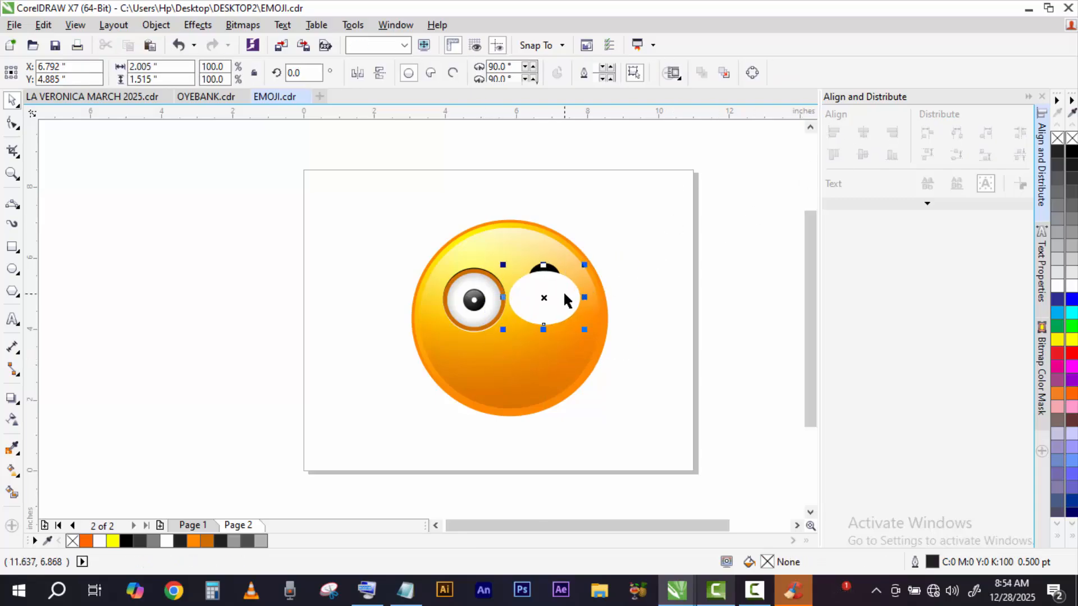
pyautogui.press('Up')
pyautogui.press('Up')
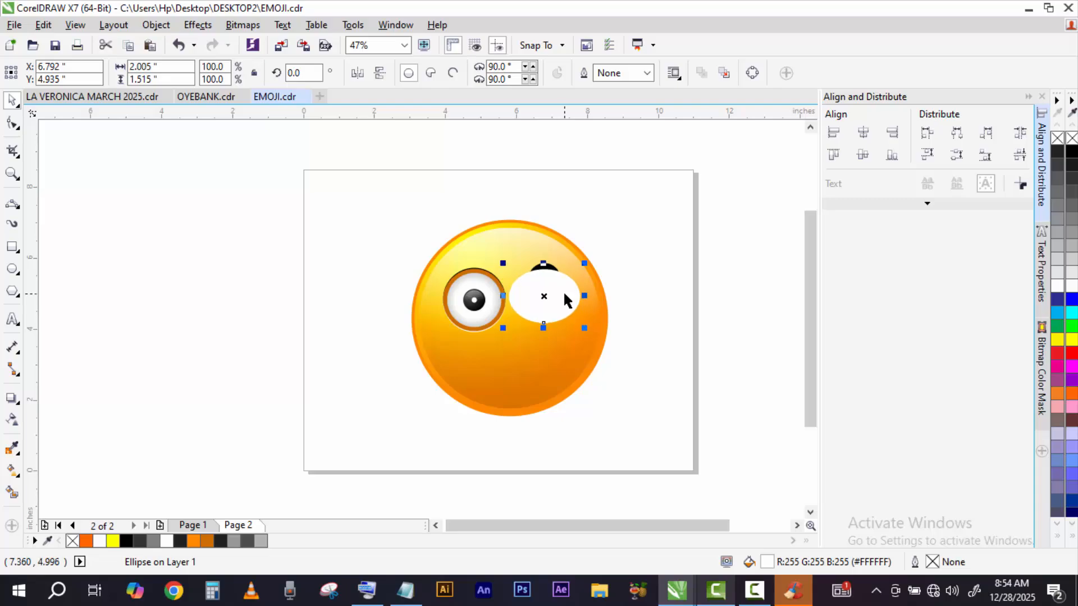
# Step: Trim the black circle with the white ellipse and delete the ellipse, leaving a crescent eyebrow
pyautogui.moveTo(631, 257); pyautogui.dragTo(481, 353)
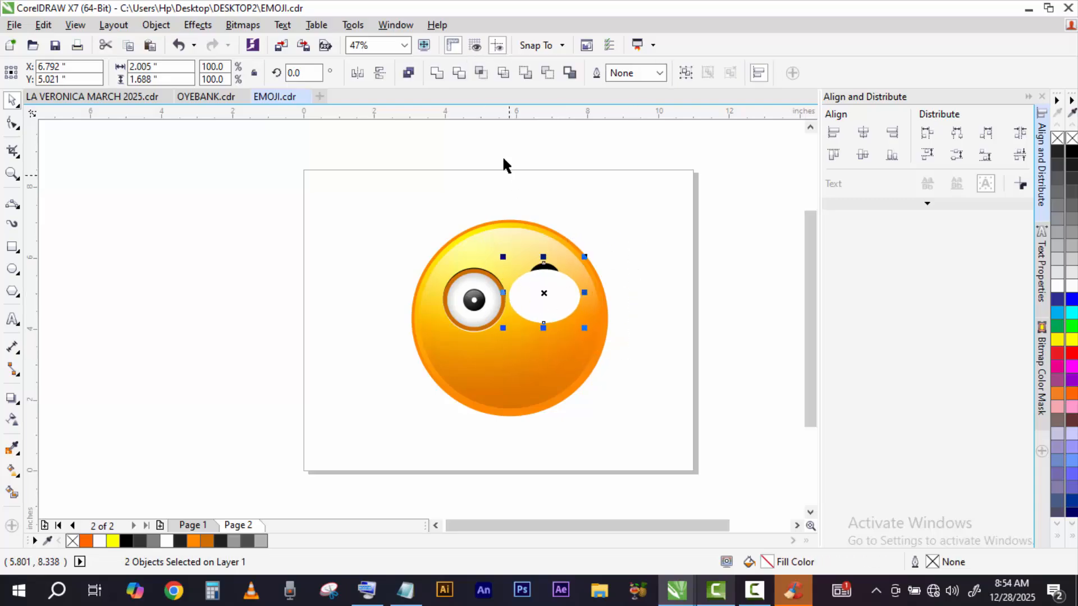
pyautogui.click(459, 73)
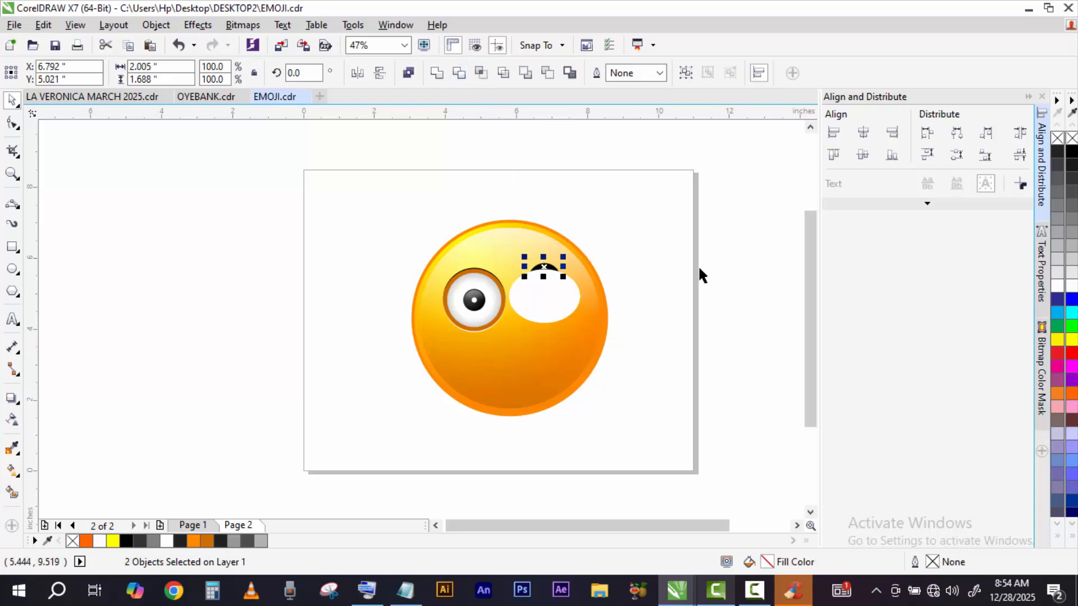
pyautogui.rightClick(558, 293)
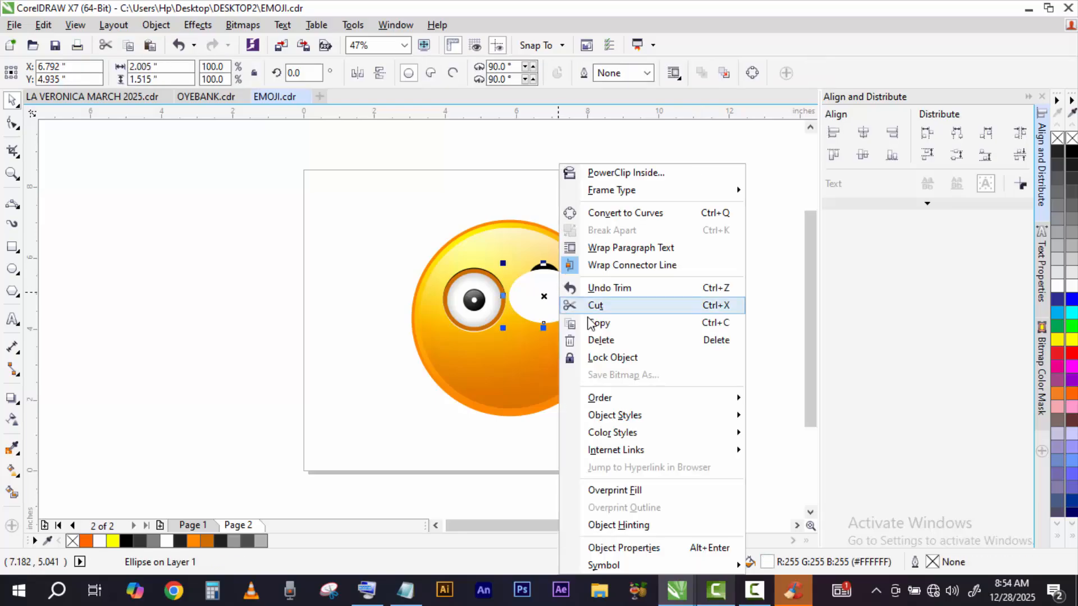
pyautogui.click(610, 343)
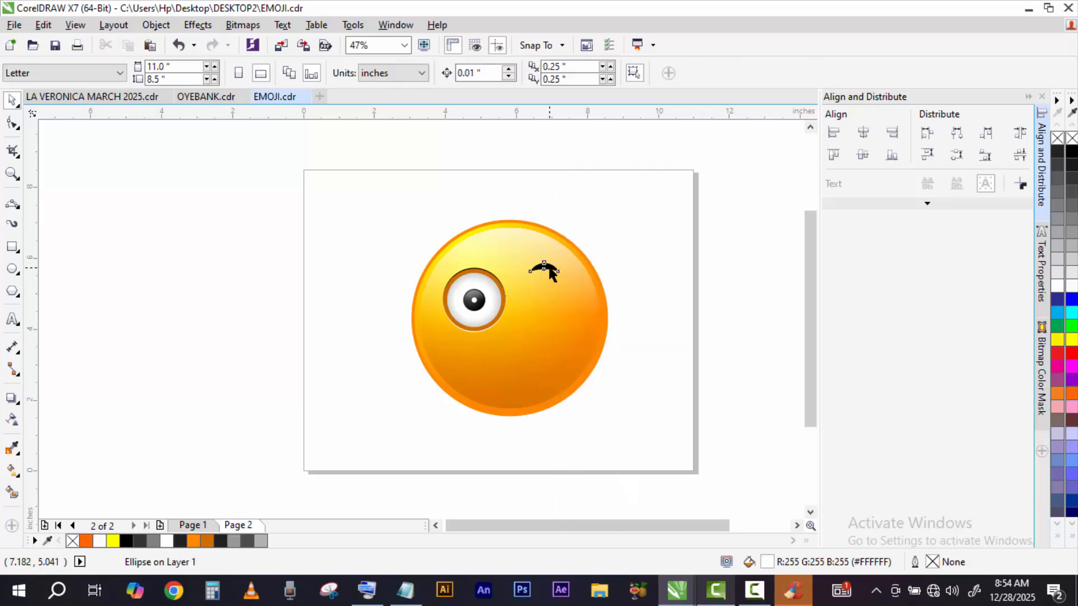
# Step: Widen the black crescent to about 1.057 in and place it above the eye, undoing a further widening
pyautogui.click(548, 271)
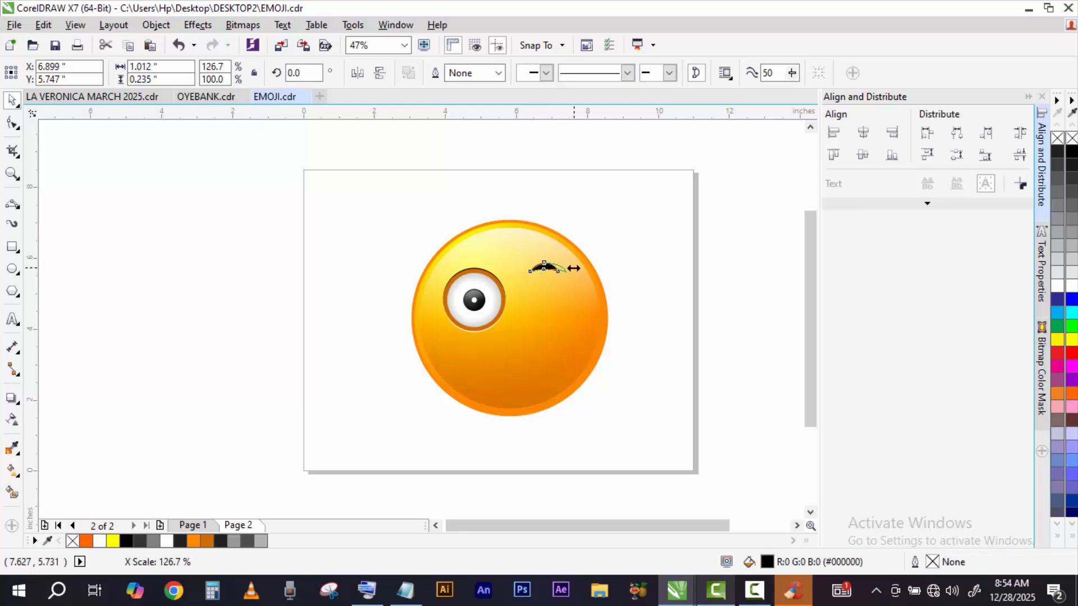
pyautogui.moveTo(576, 272); pyautogui.dragTo(485, 258)
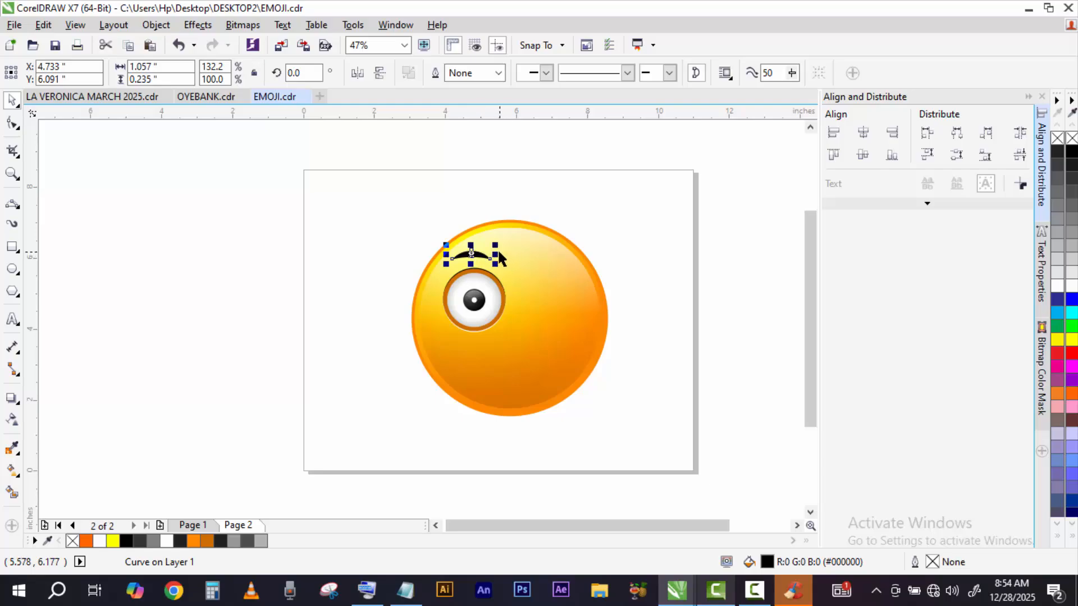
pyautogui.moveTo(497, 253); pyautogui.dragTo(504, 265)
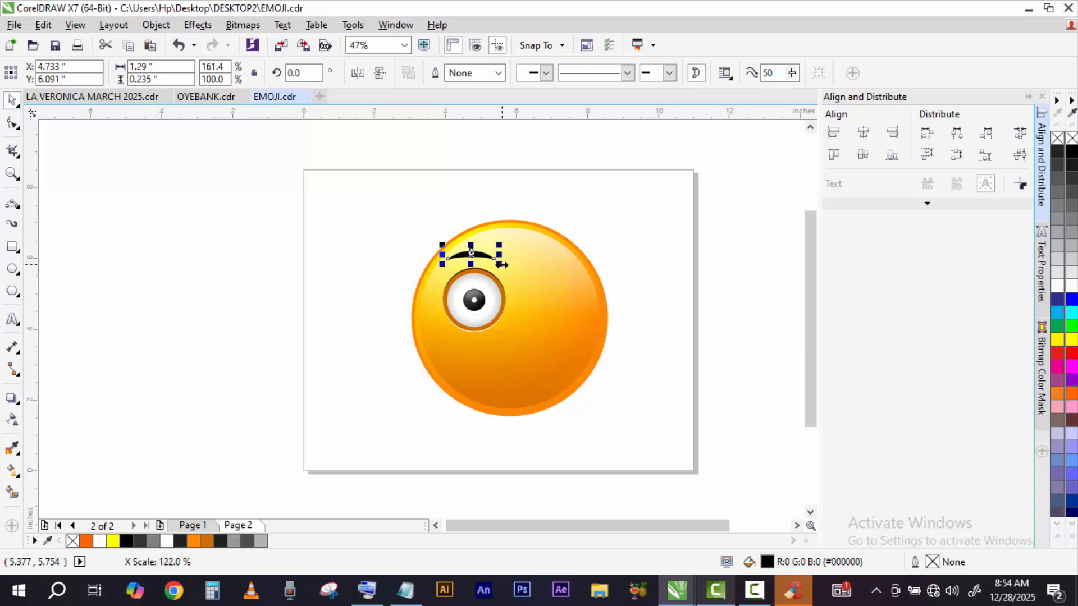
pyautogui.hotkey('ctrl', 'z')
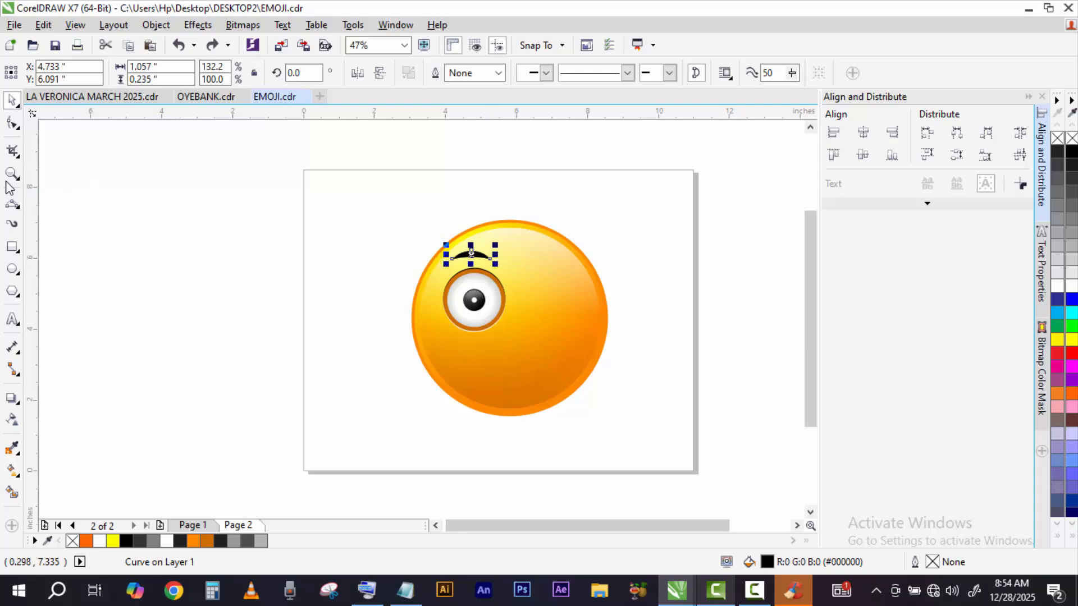
# Step: Narrow the eyebrow about its centre to 0.86 in and centre it horizontally over the eye
pyautogui.click(12, 174)
pyautogui.moveTo(325, 164); pyautogui.dragTo(558, 378)
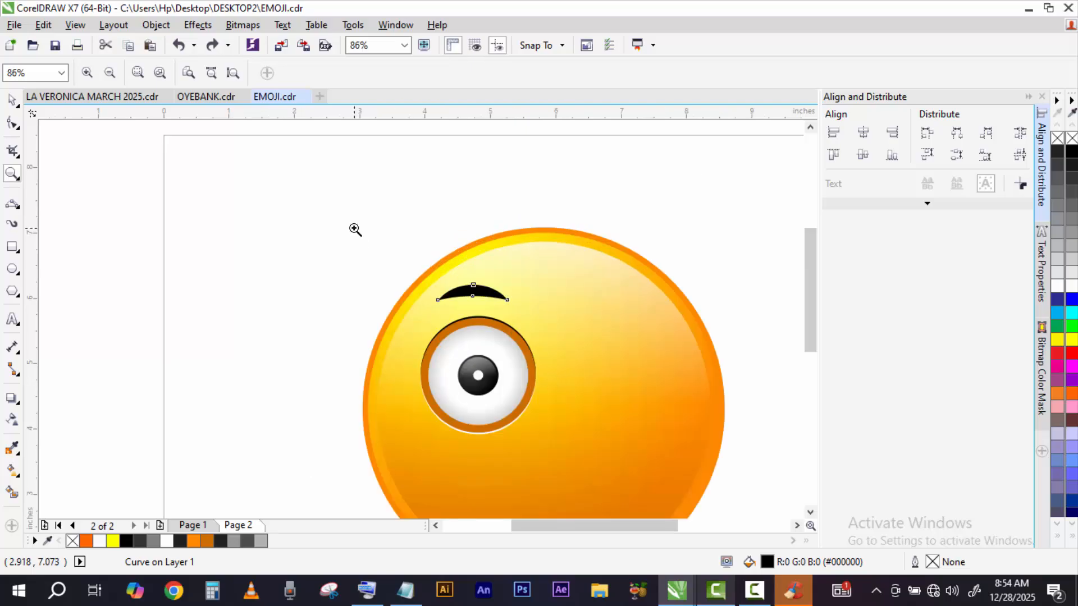
pyautogui.click(12, 101)
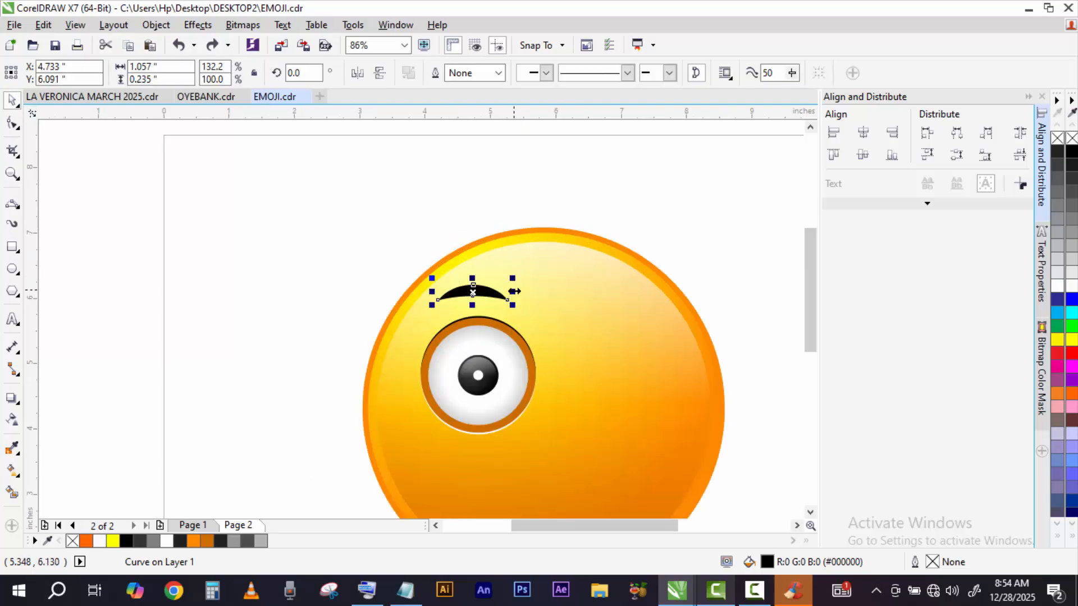
pyautogui.moveTo(519, 295); pyautogui.dragTo(501, 293)
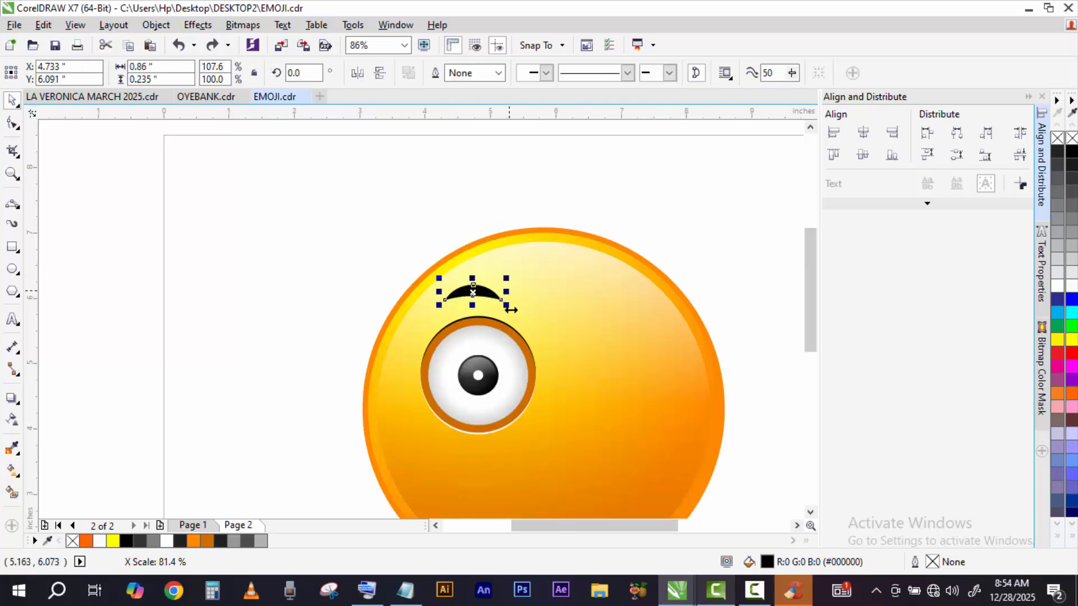
pyautogui.keyDown('shift'); pyautogui.click(516, 345); pyautogui.keyUp('shift')
pyautogui.click(863, 132)
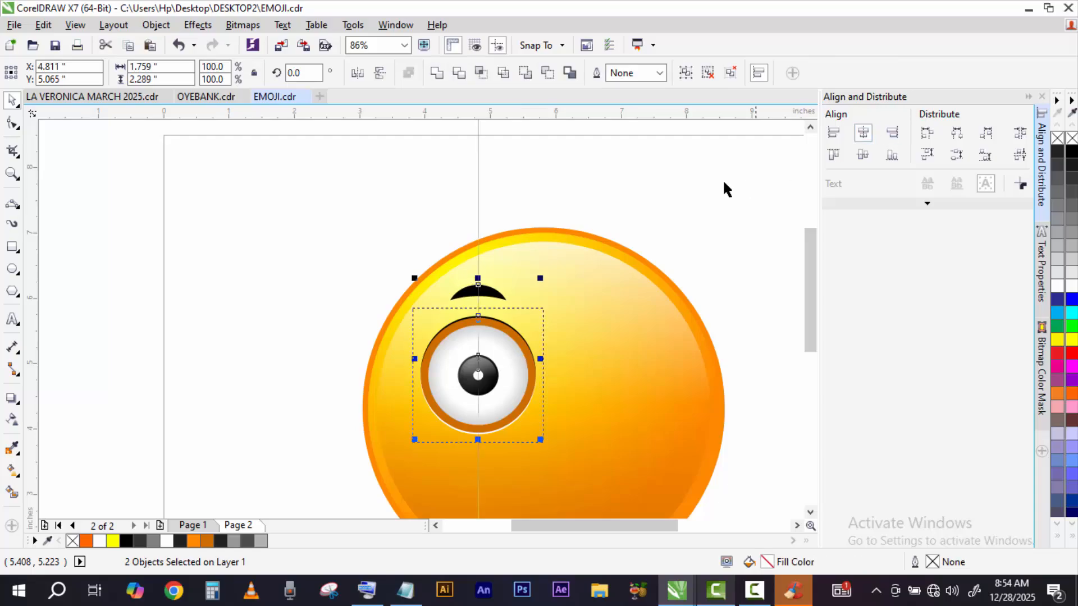
pyautogui.click(167, 188)
# Step: Select the eyebrow and the eye and group them
pyautogui.click(11, 174)
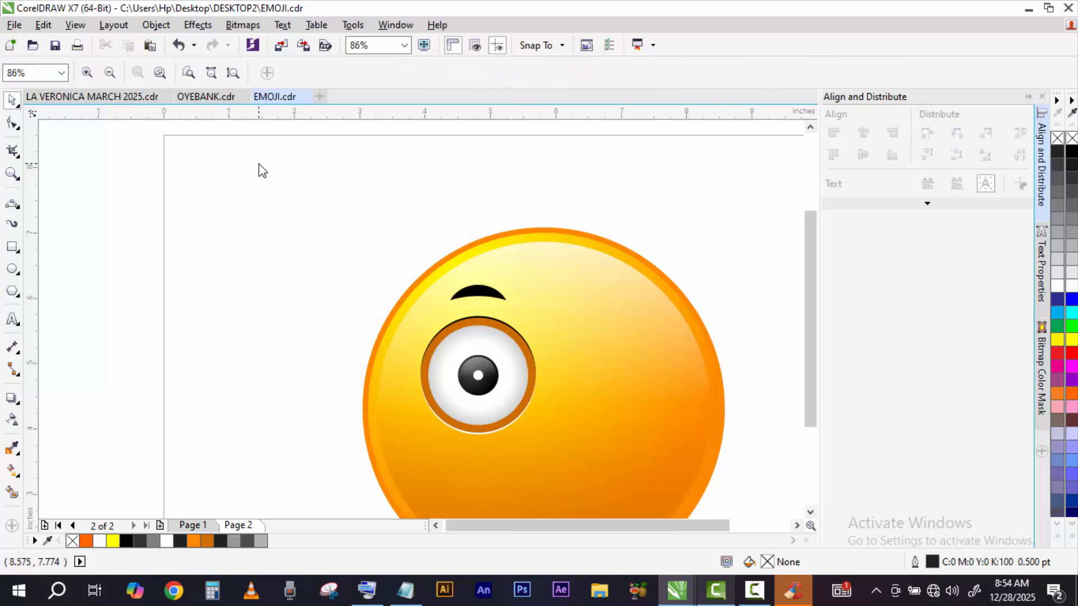
pyautogui.rightClick(260, 169)
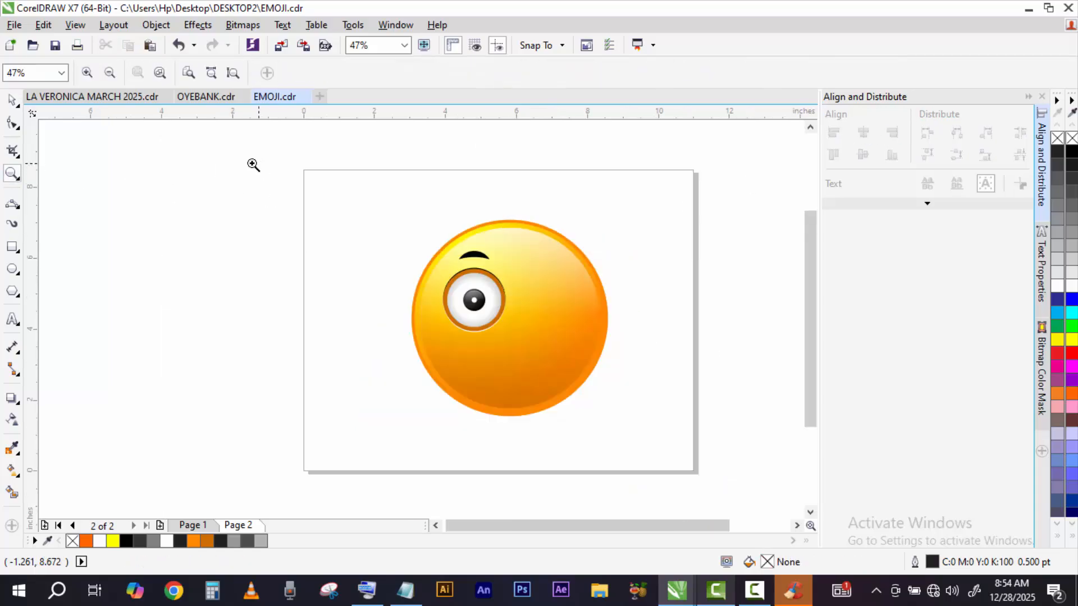
pyautogui.click(12, 101)
pyautogui.moveTo(388, 176); pyautogui.dragTo(662, 393)
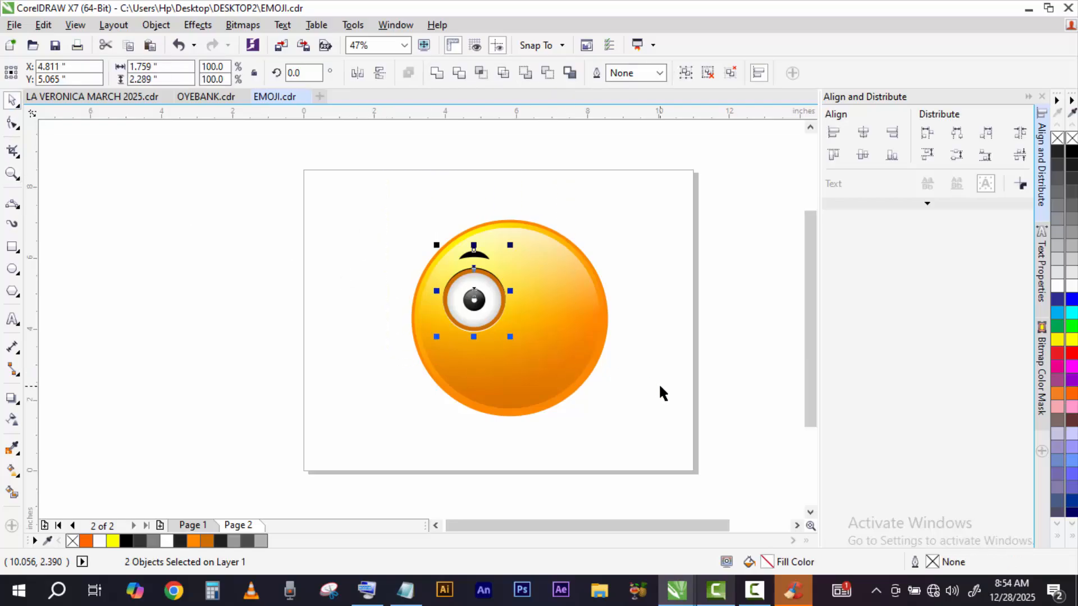
pyautogui.hotkey('ctrl', 'g')
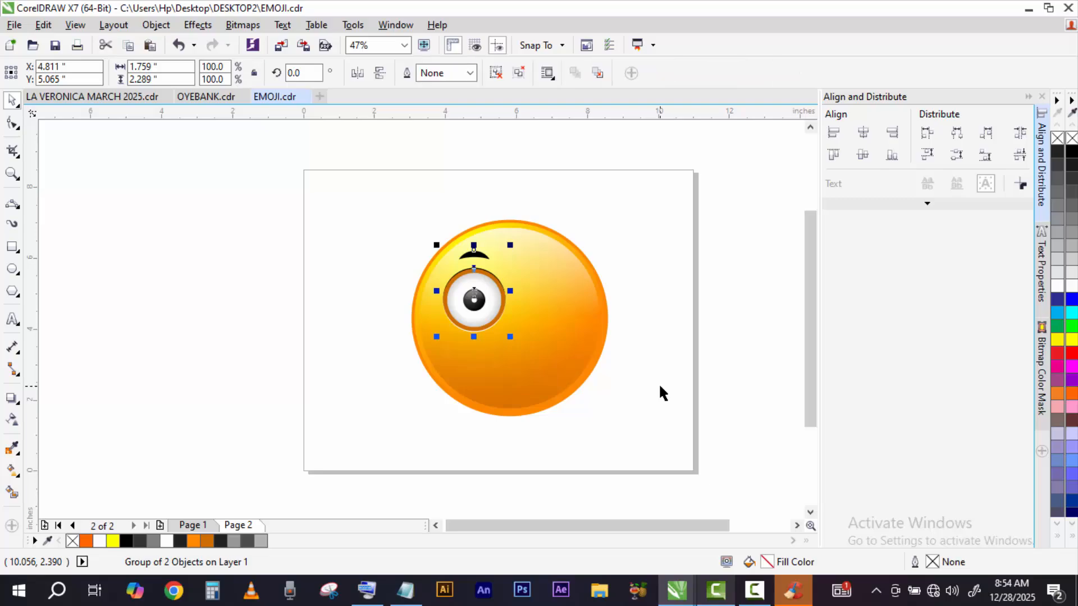
# Step: Copy the eye and eyebrow group across the face to about X 6.937 in and align both groups' vertical centres
pyautogui.moveTo(475, 301); pyautogui.dragTo(550, 301)
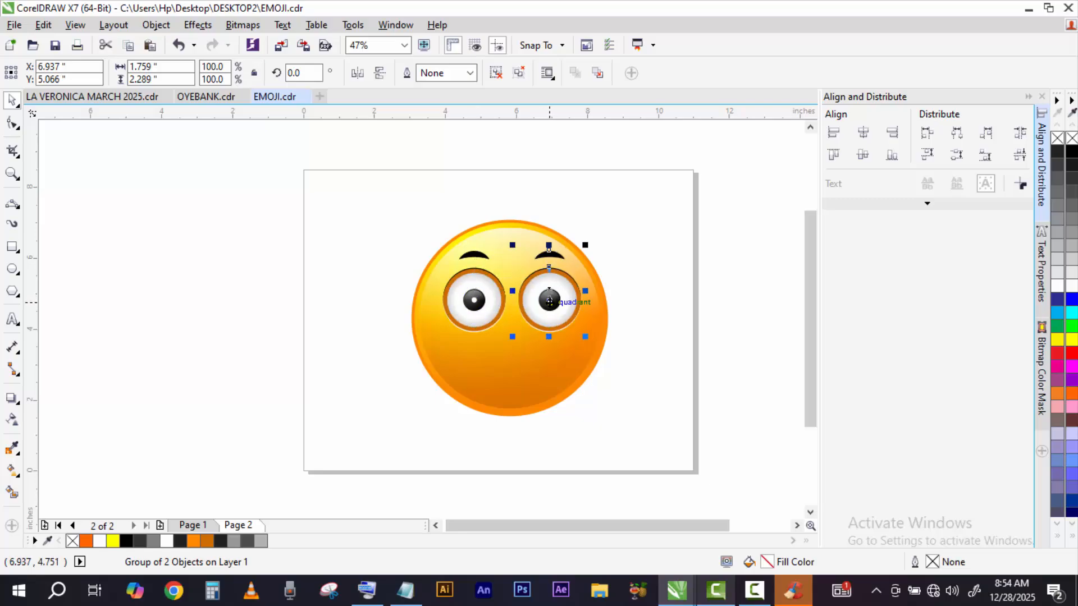
pyautogui.keyDown('shift'); pyautogui.click(492, 297); pyautogui.keyUp('shift')
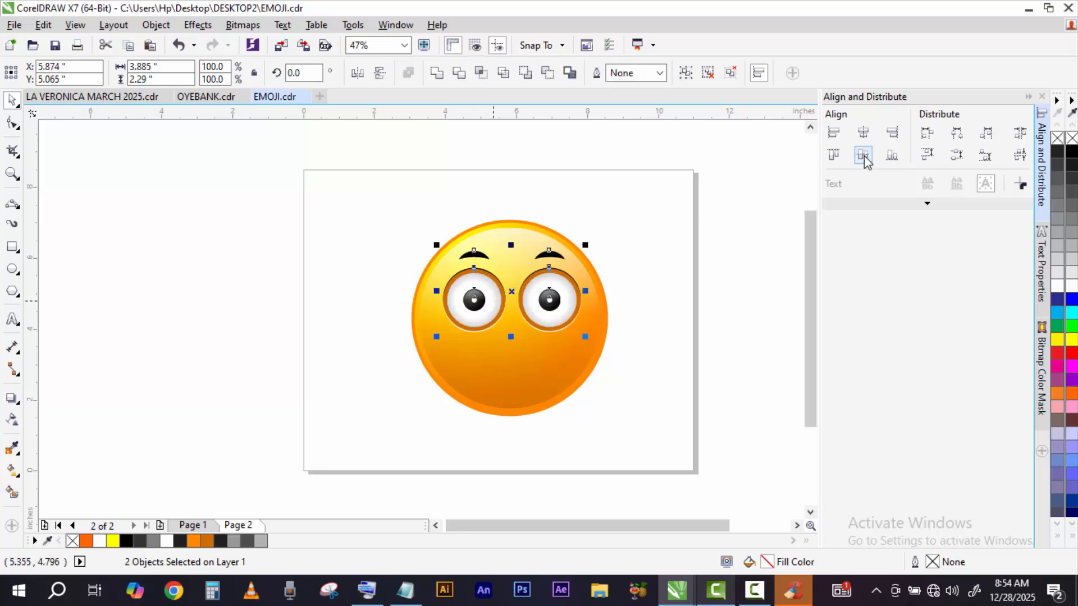
pyautogui.click(654, 243)
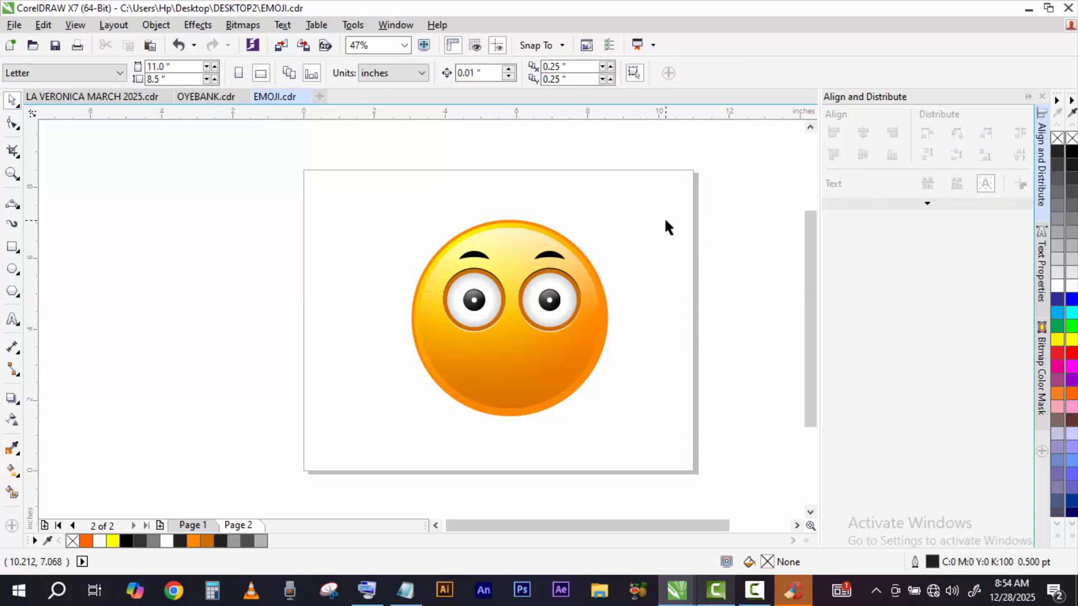
# Step: Group both eyes with their eyebrows and centre the group horizontally on the emoji's face
pyautogui.moveTo(666, 221); pyautogui.dragTo(414, 335)
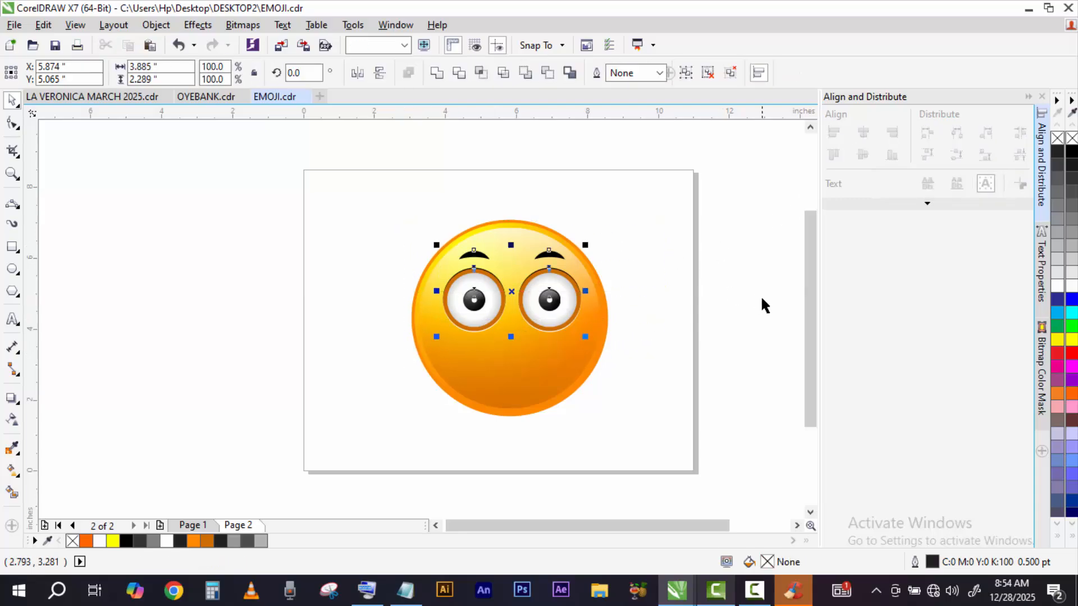
pyautogui.click(537, 376)
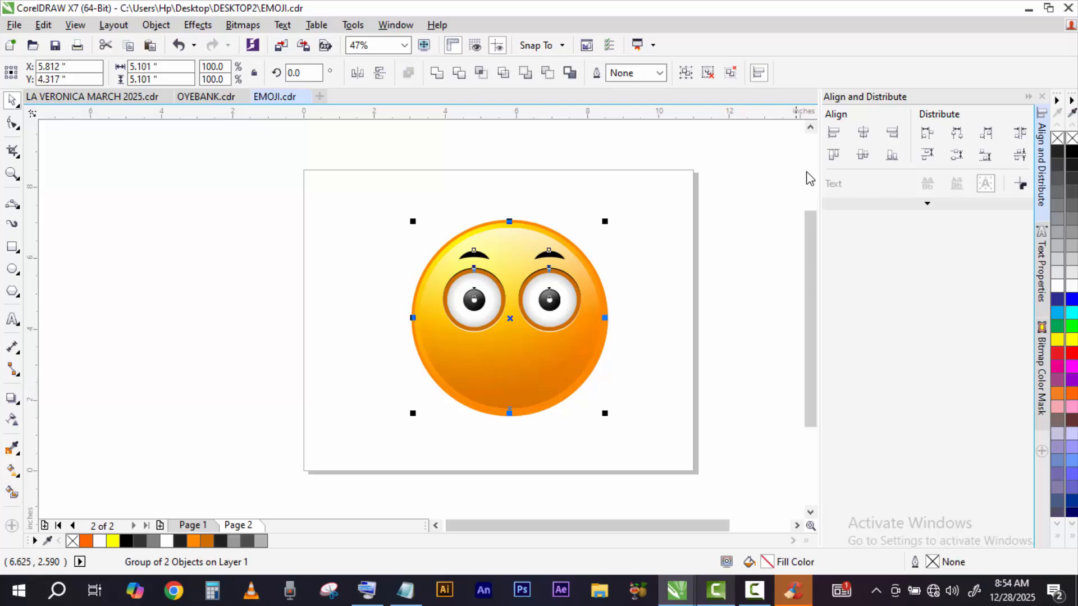
pyautogui.hotkey('ctrl', 'a')
pyautogui.click(863, 133)
pyautogui.click(650, 291)
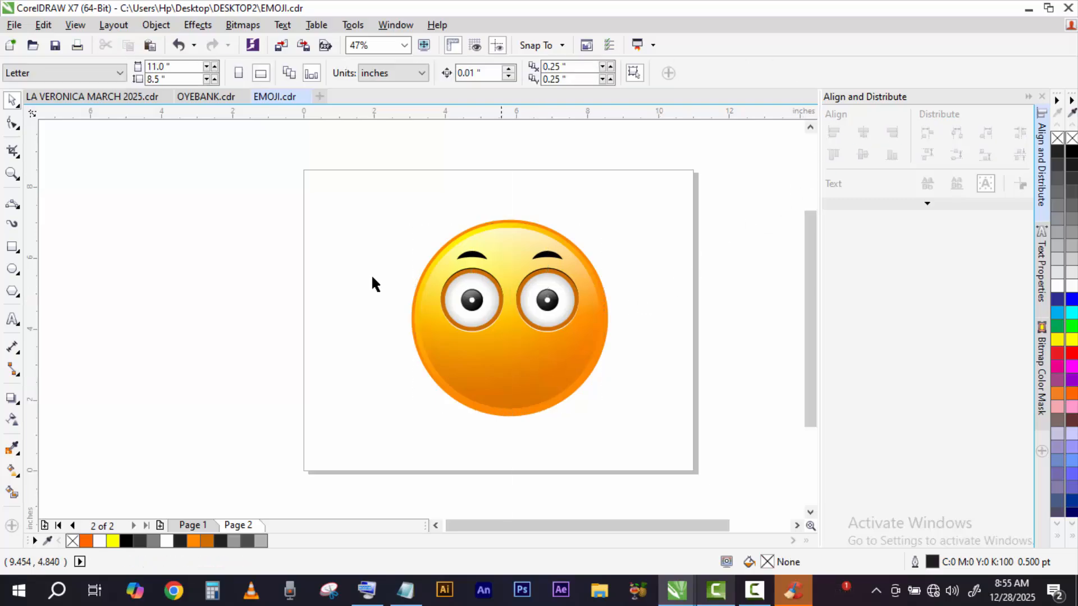
# Step: Draw a downward-bowed smile line below the eyes with the 3-Point Curve tool, about 2.584 by 0.313 in
pyautogui.click(12, 205)
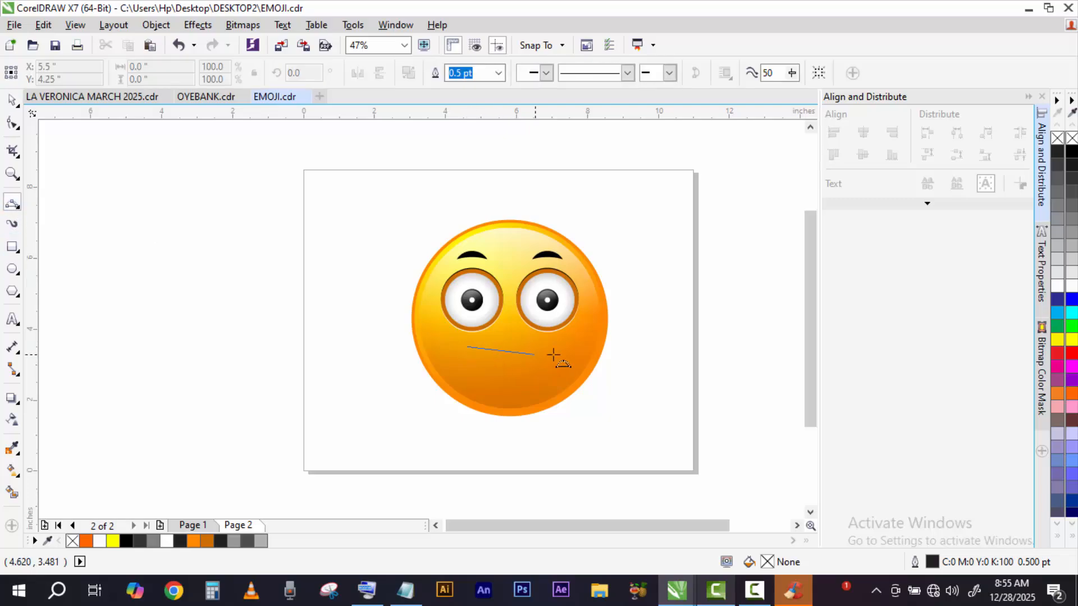
pyautogui.moveTo(553, 355); pyautogui.dragTo(559, 349)
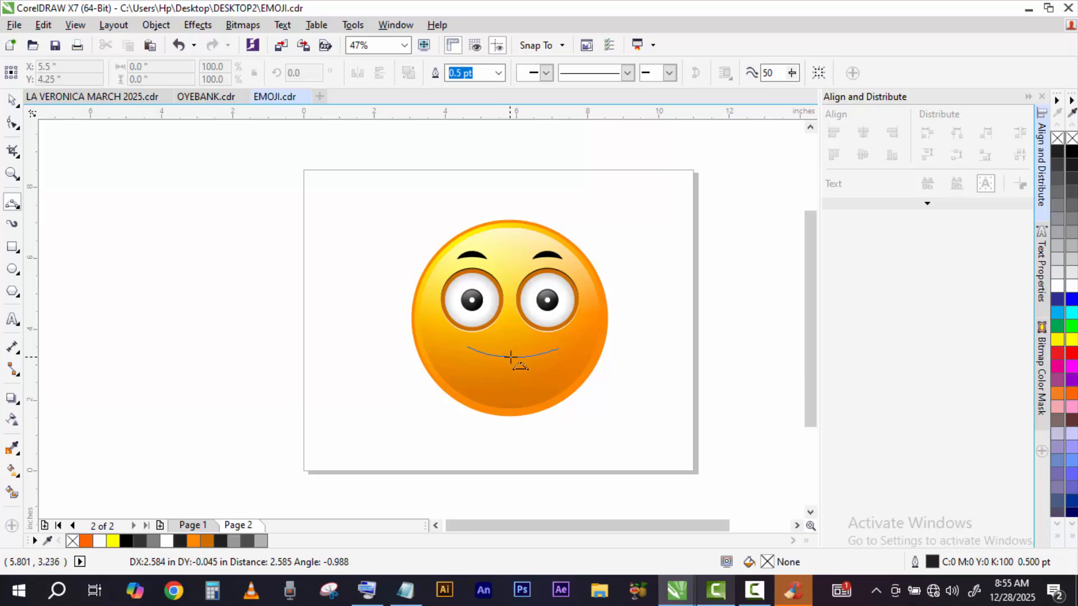
pyautogui.click(511, 357)
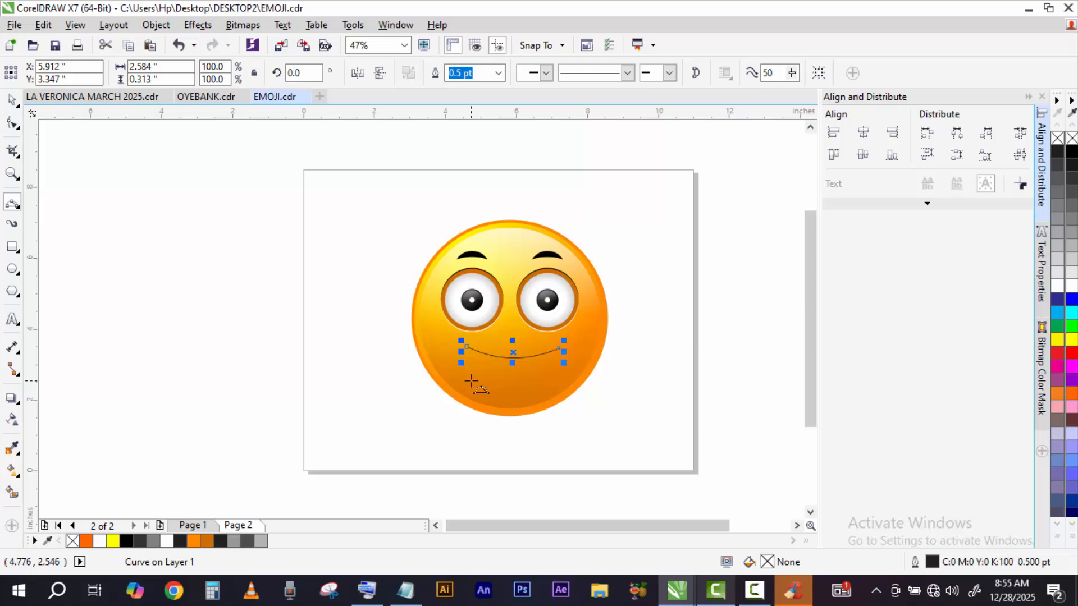
# Step: Draw an upward-bowed lower curve and two inward-bowed side curves to close the mouth outline, about 2.584 by 0.98 in overall
pyautogui.moveTo(545, 366); pyautogui.dragTo(555, 378)
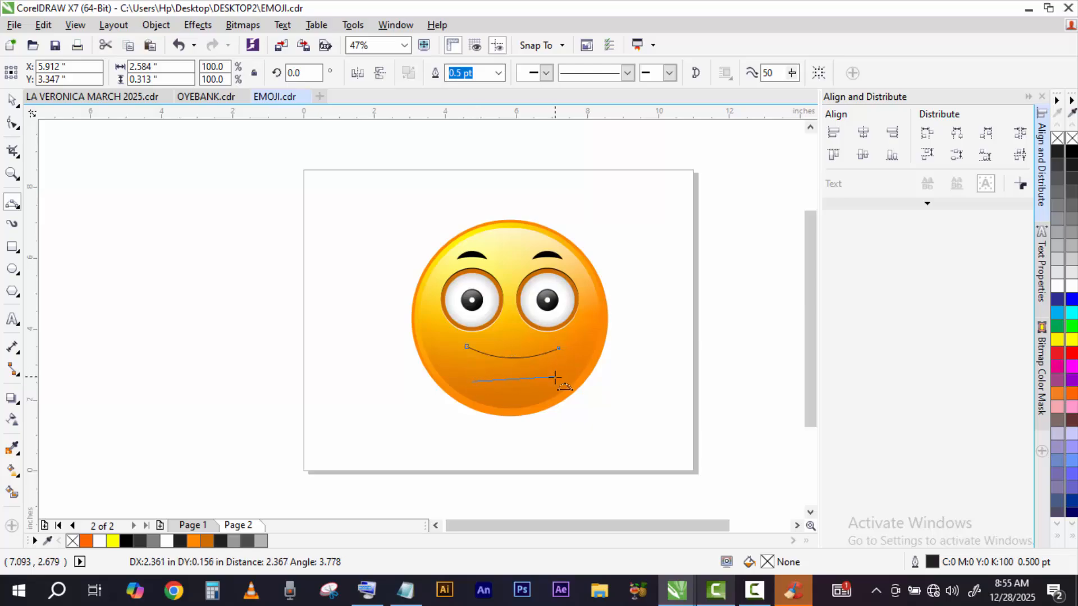
pyautogui.click(514, 374)
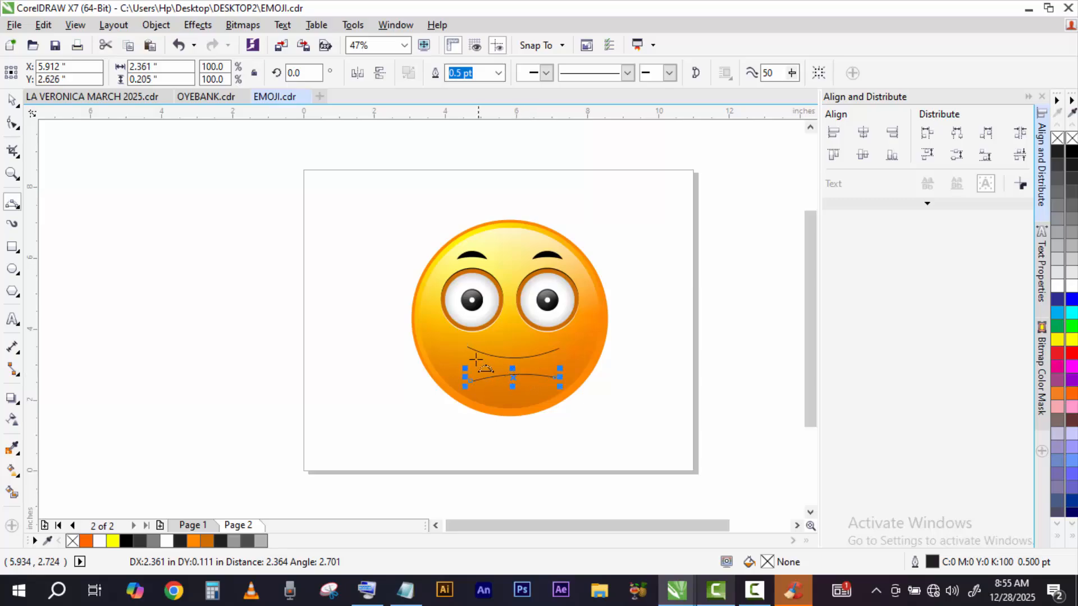
pyautogui.moveTo(467, 347); pyautogui.dragTo(473, 382)
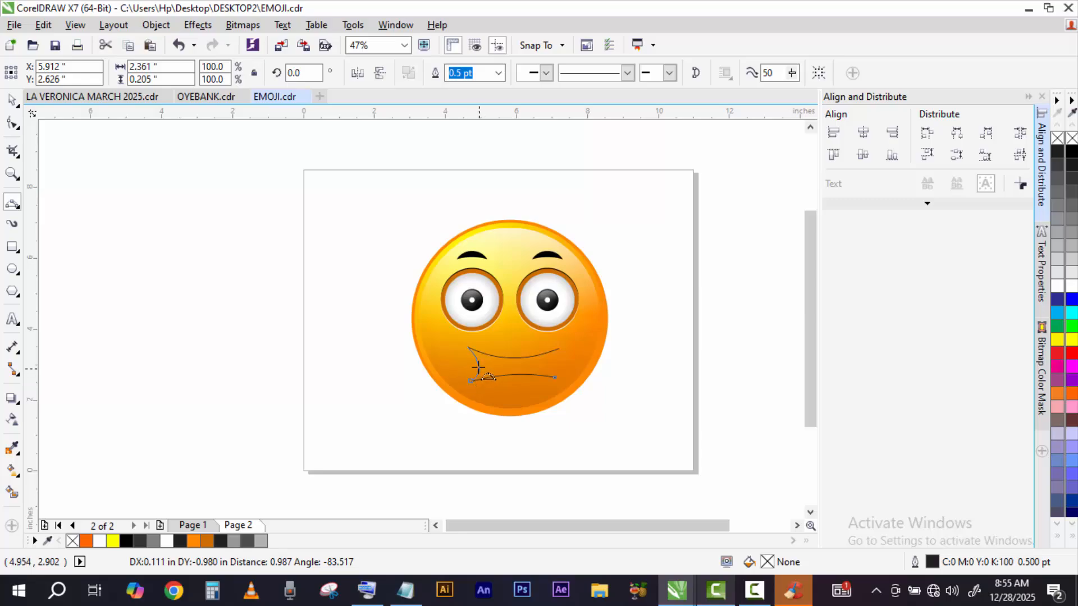
pyautogui.click(475, 365)
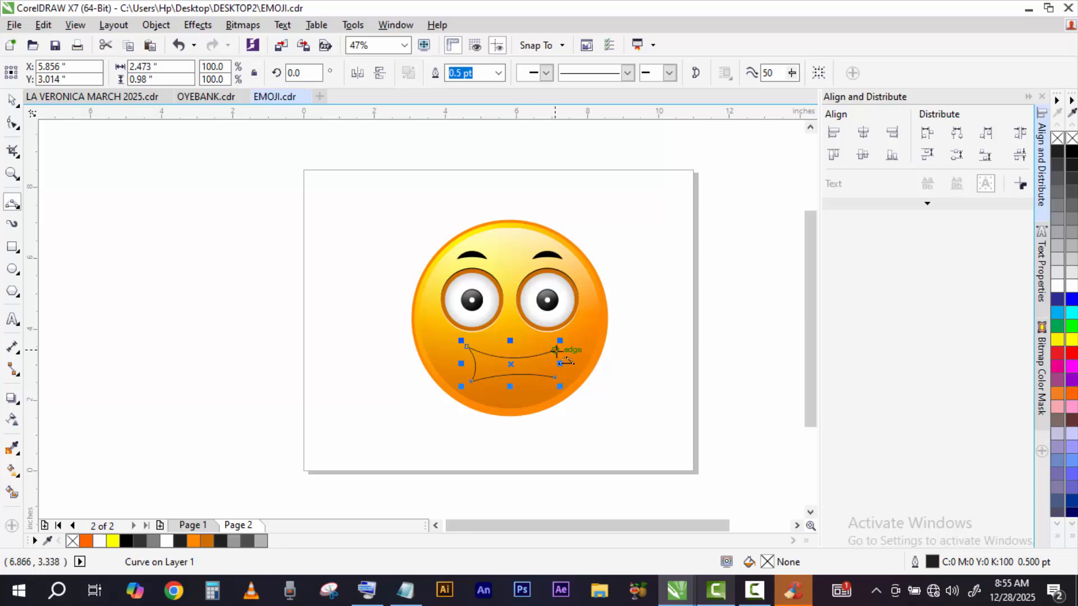
pyautogui.moveTo(559, 348); pyautogui.dragTo(555, 380)
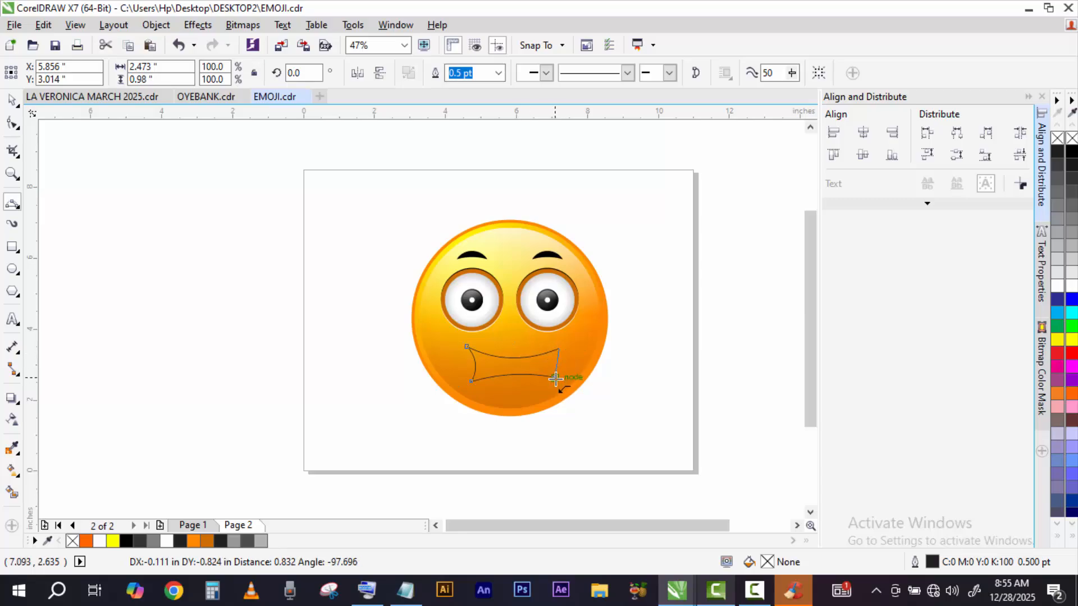
pyautogui.click(550, 365)
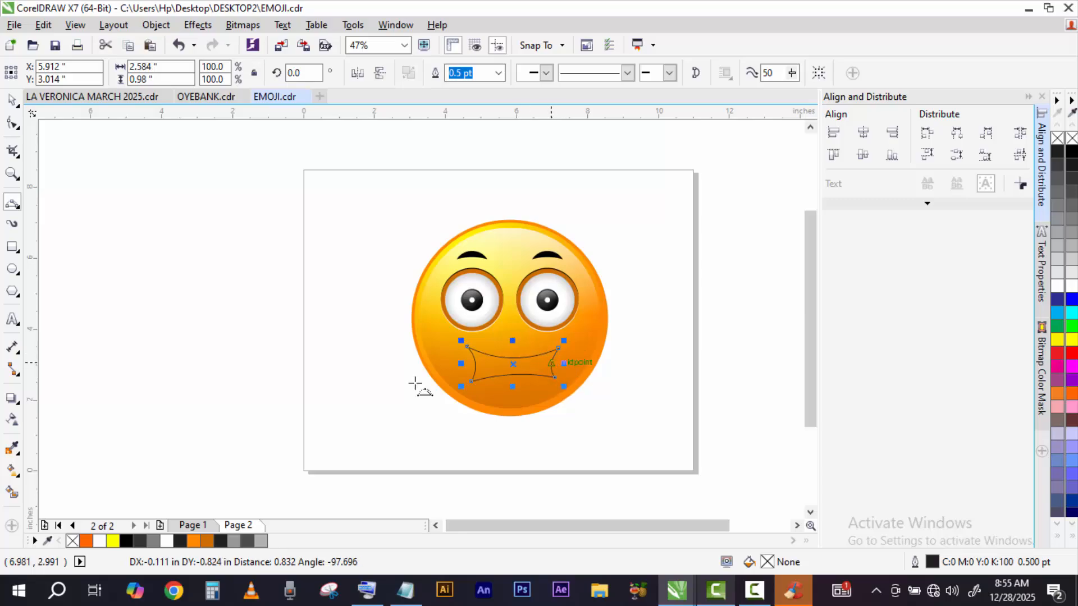
# Step: Fill the mouth outline with red (#FF0000) using Smart Fill and remove the original outline curves, keeping the filled shape
pyautogui.click(12, 492)
pyautogui.click(497, 368)
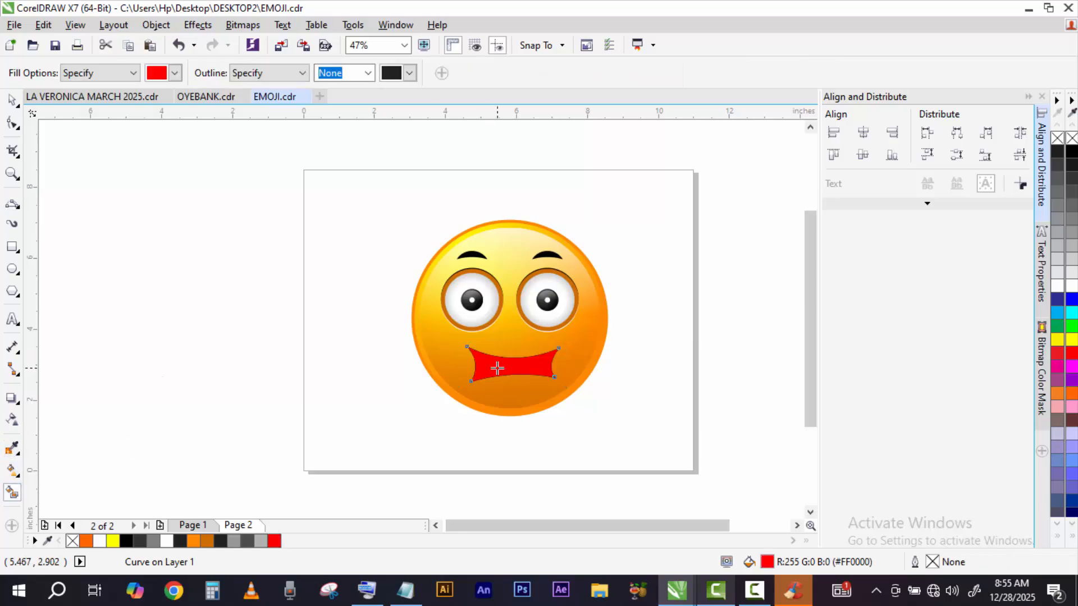
pyautogui.click(12, 101)
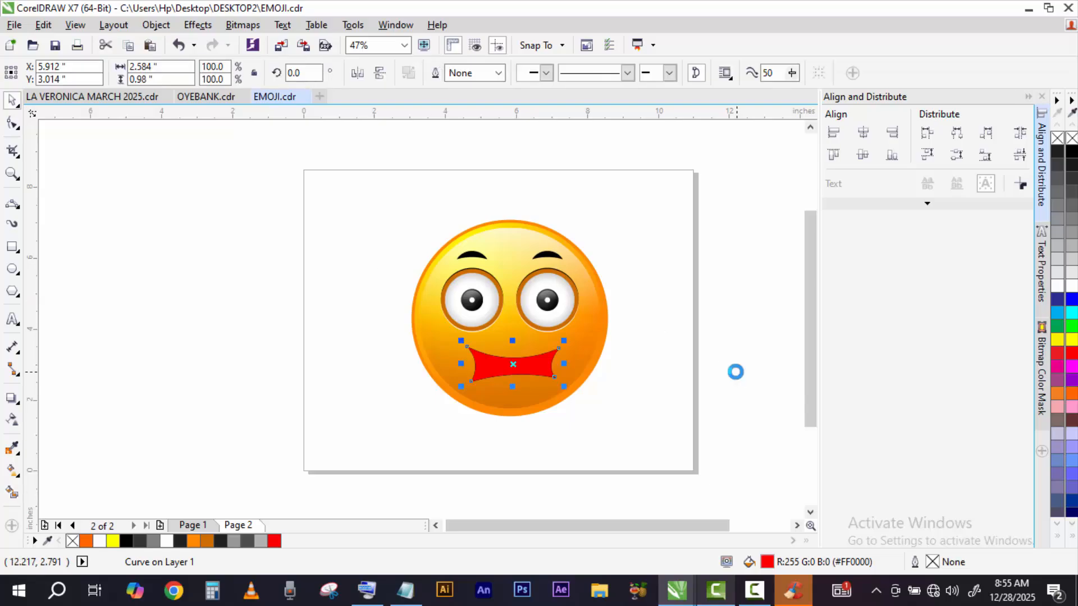
pyautogui.press('Delete')
pyautogui.moveTo(661, 334); pyautogui.dragTo(420, 399)
pyautogui.rightClick(513, 363)
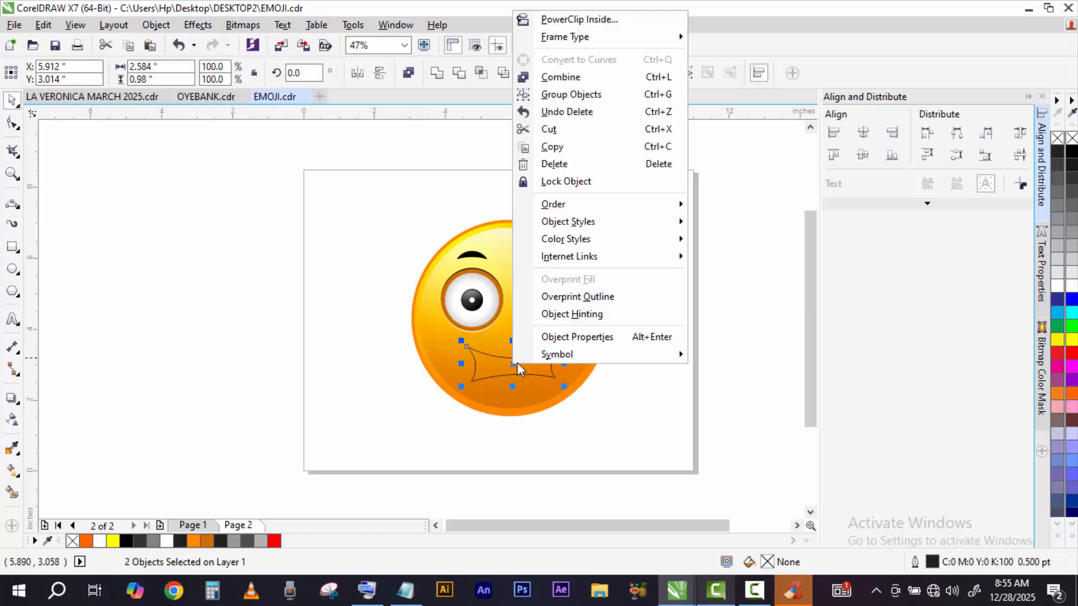
pyautogui.click(601, 163)
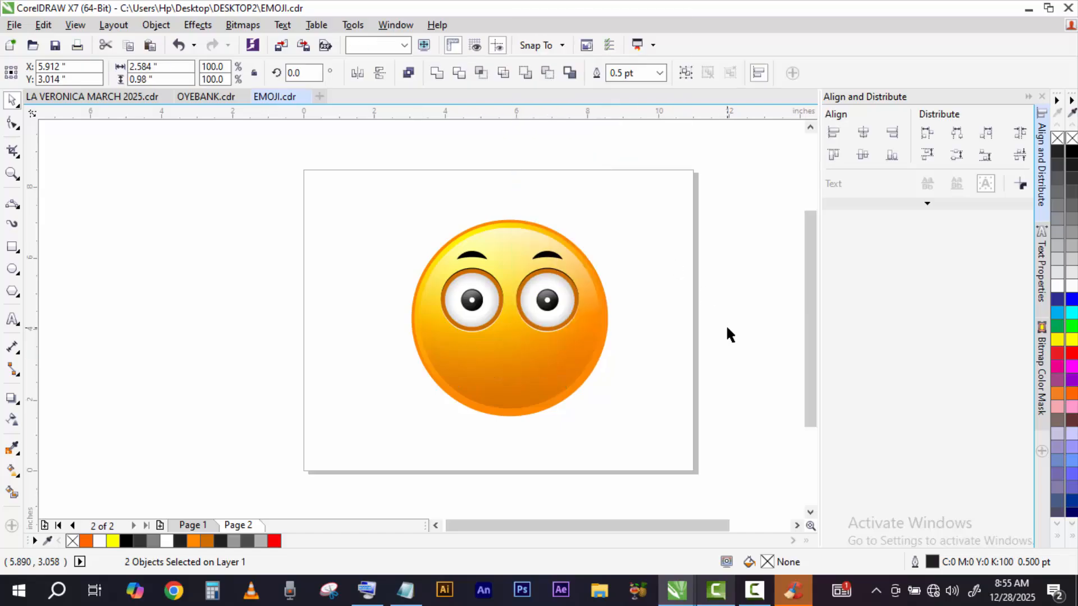
pyautogui.hotkey('ctrl', 'z')
pyautogui.hotkey('ctrl', 'z')
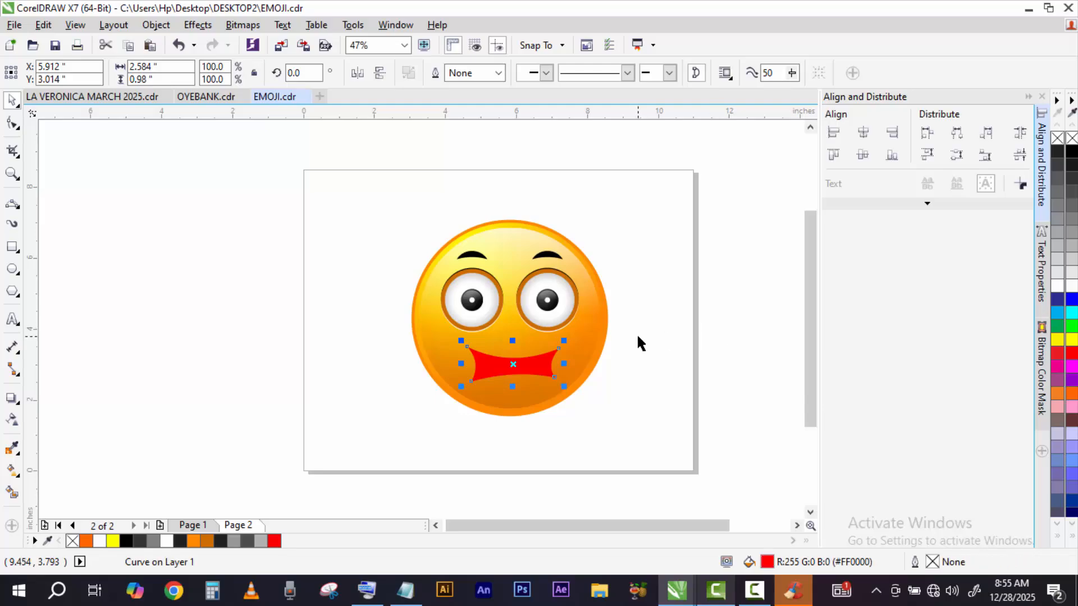
# Step: Centre the mouth horizontally on the face and fill it with black
pyautogui.keyDown('shift'); pyautogui.click(579, 343); pyautogui.keyUp('shift')
pyautogui.click(863, 133)
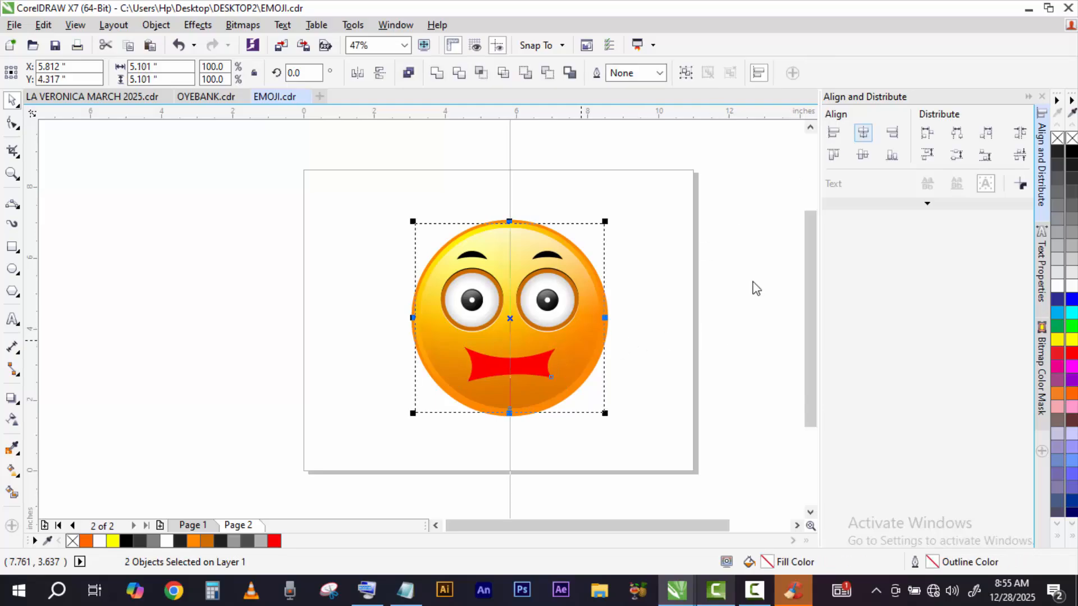
pyautogui.press('Escape')
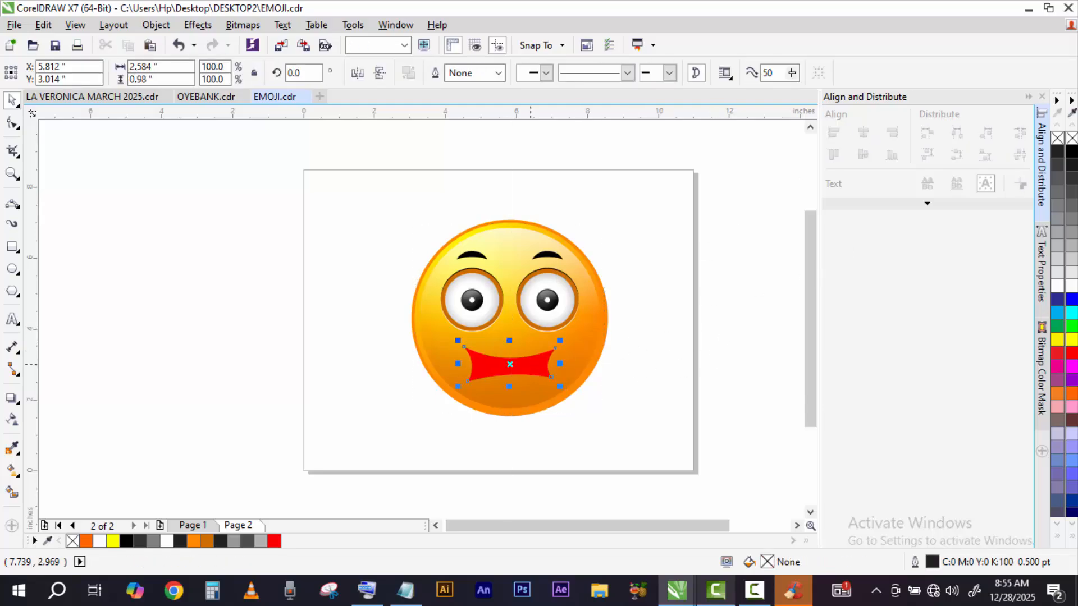
pyautogui.click(1071, 151)
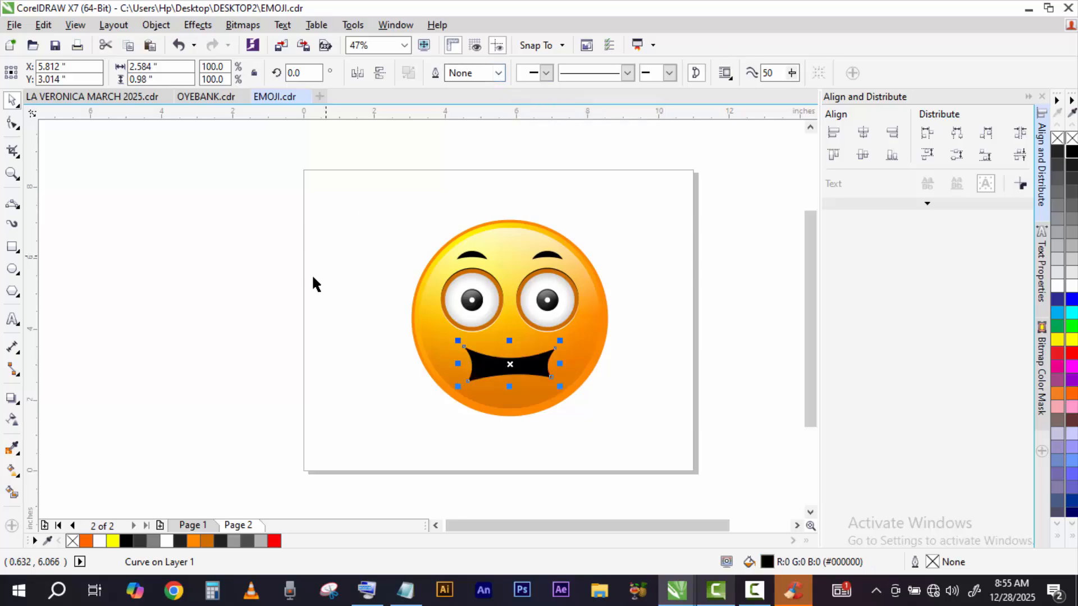
# Step: Add a white copy of the mouth scaled to about 90.9% and nudge it down slightly inside the black shape
pyautogui.click(13, 174)
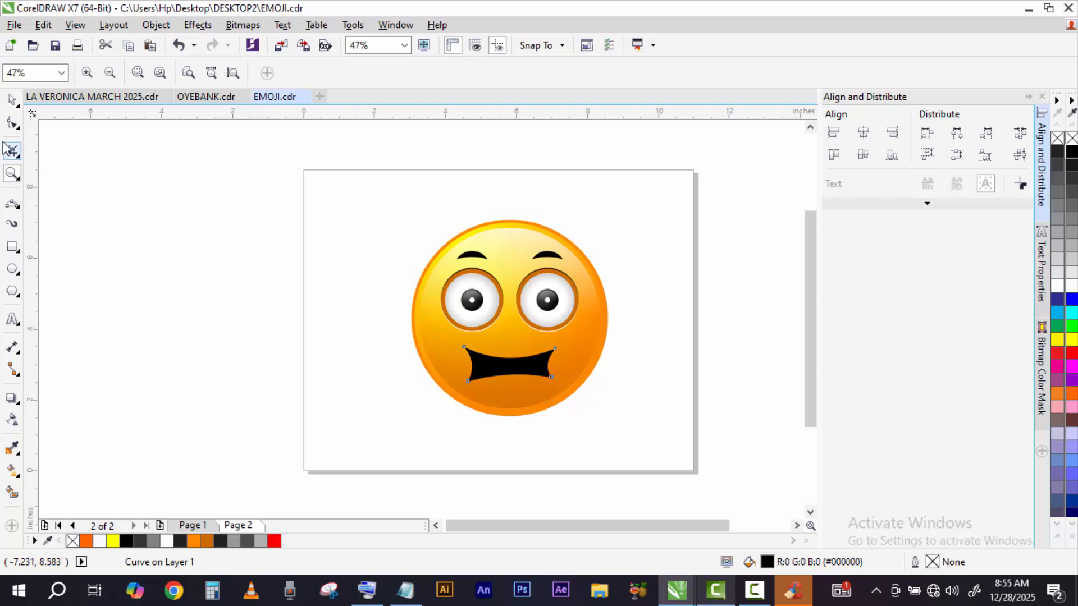
pyautogui.click(11, 100)
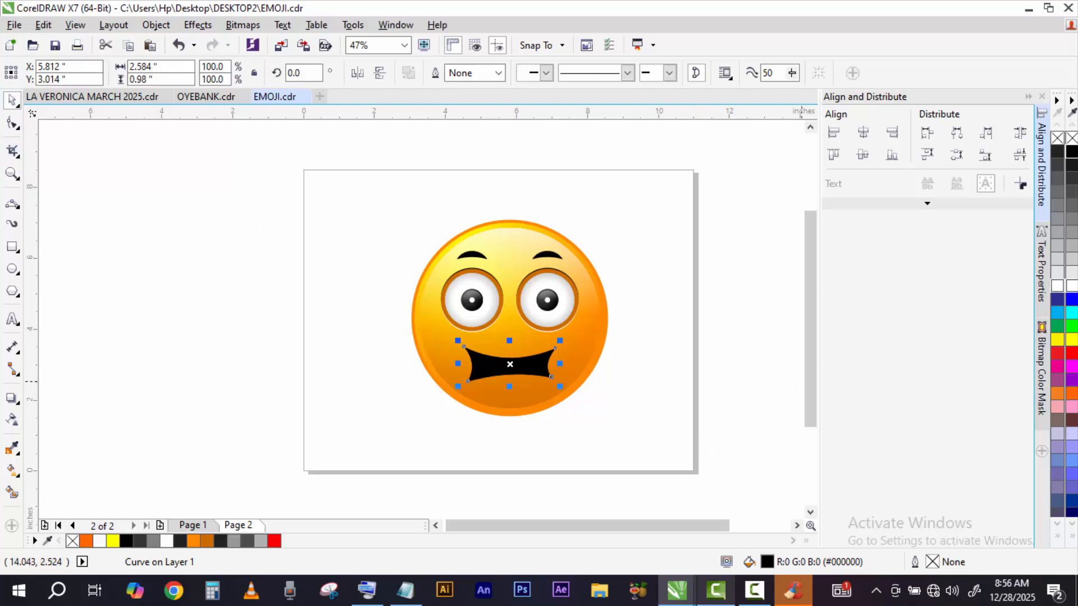
pyautogui.click(1073, 287)
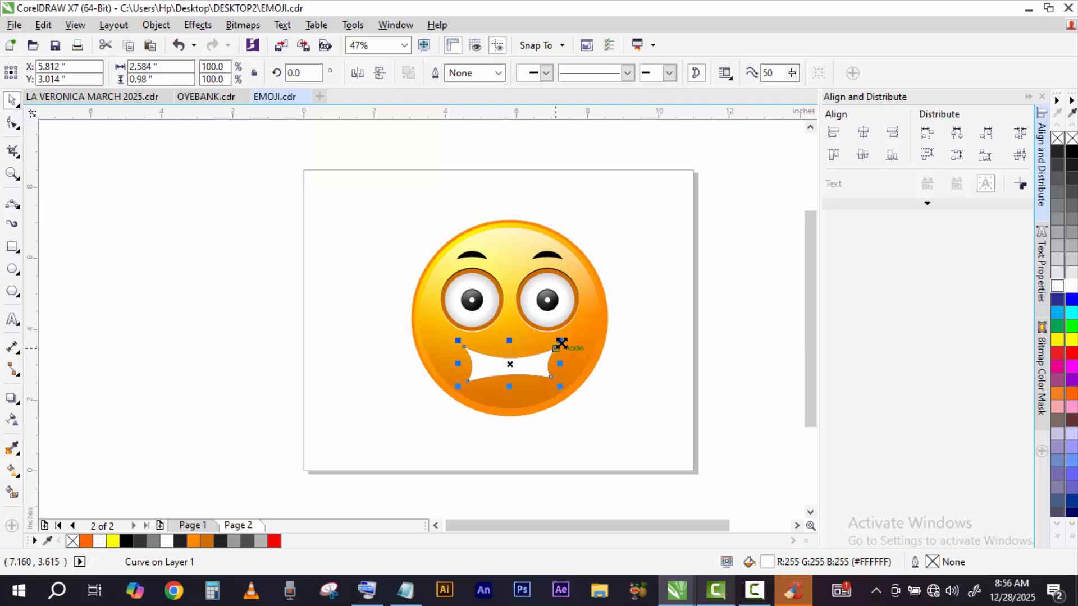
pyautogui.moveTo(560, 345); pyautogui.dragTo(561, 348)
pyautogui.press('Down')
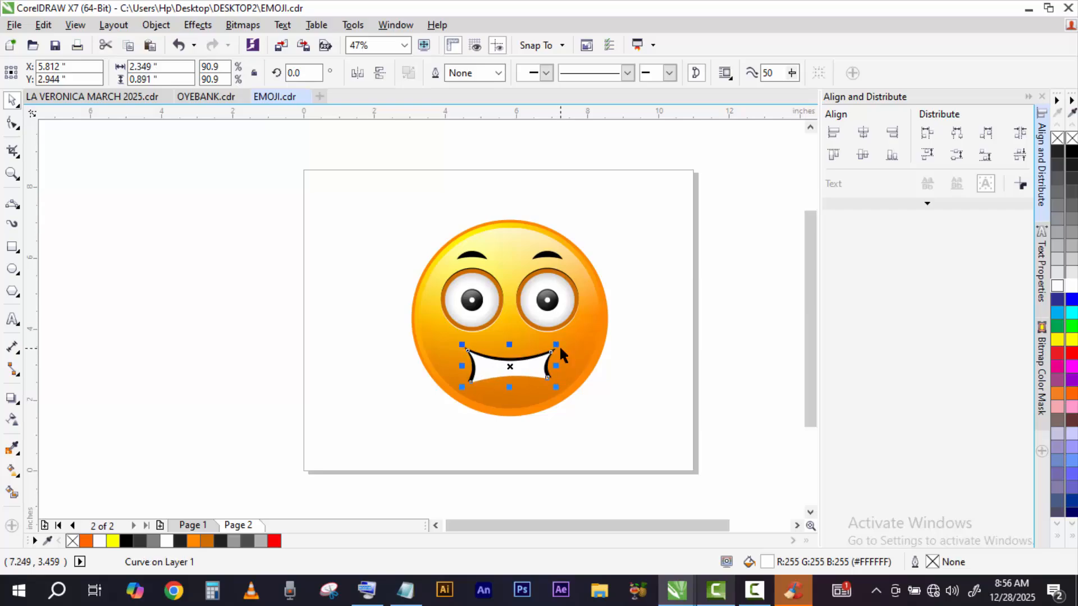
# Step: Draw a closed curved shape, about 3.698 by 1.399 in, over the lower part of the white mouth shape with the 3-Point Curve tool
pyautogui.click(12, 203)
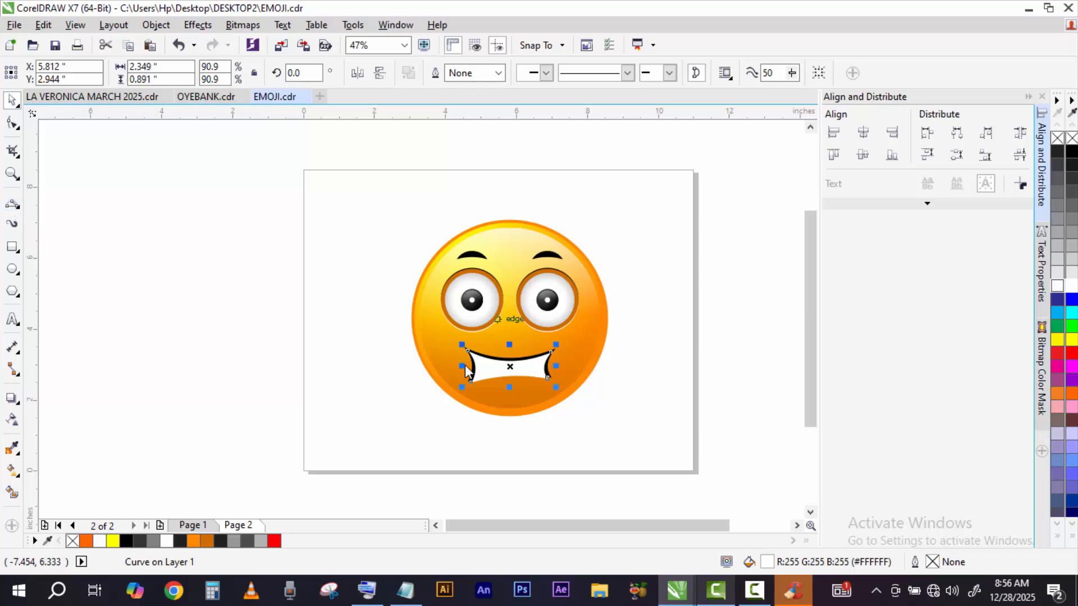
pyautogui.moveTo(456, 362); pyautogui.dragTo(544, 366)
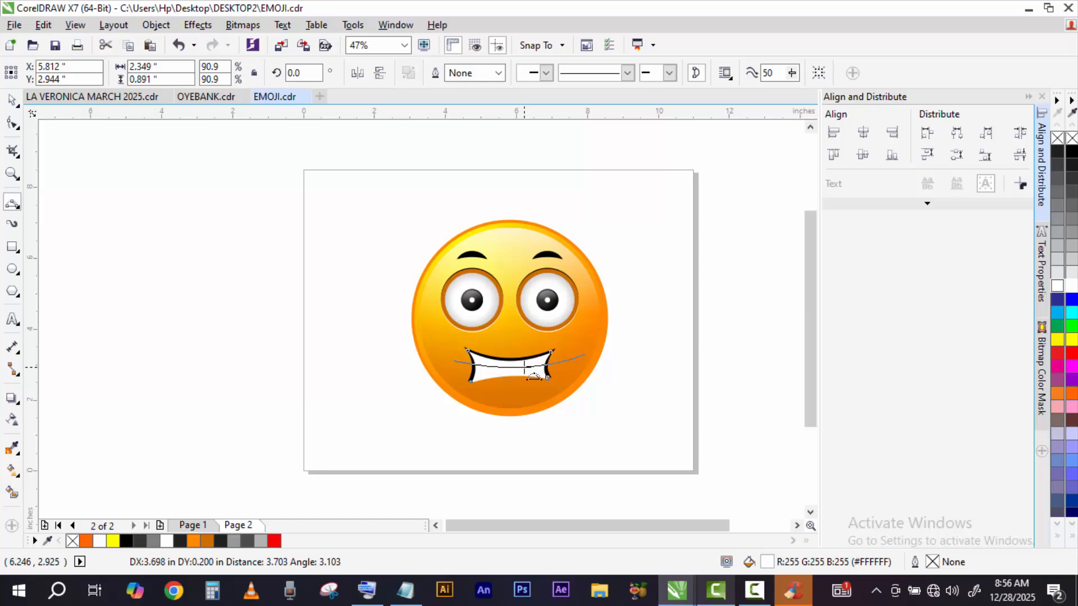
pyautogui.moveTo(454, 360); pyautogui.dragTo(575, 393)
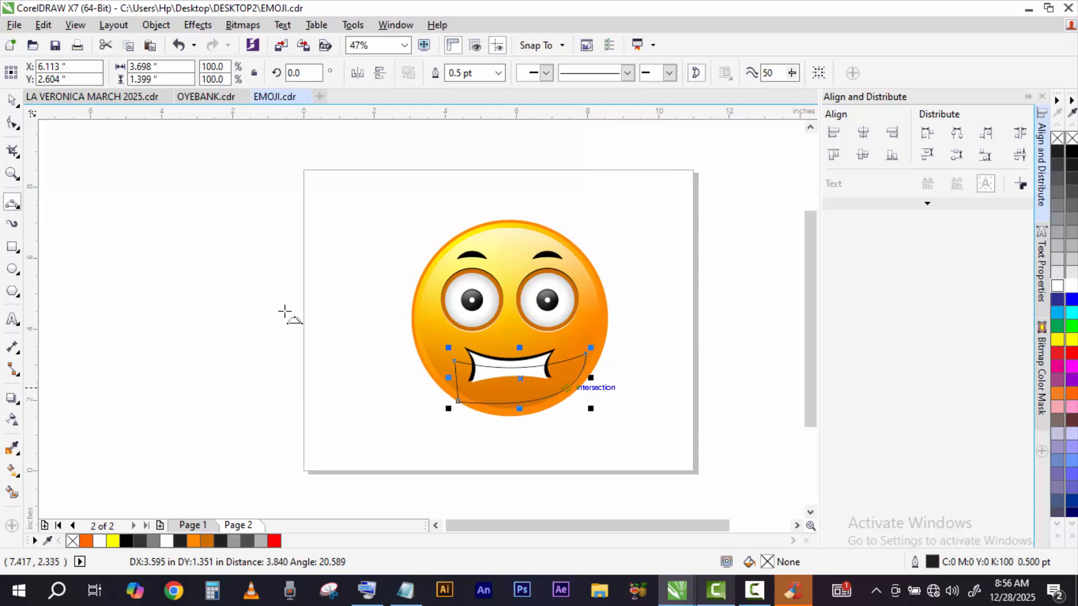
# Step: Trim the lower part off the white mouth shape with the drawn shape, and delete the cutting shape
pyautogui.click(11, 101)
pyautogui.keyDown('shift'); pyautogui.click(478, 360); pyautogui.keyUp('shift')
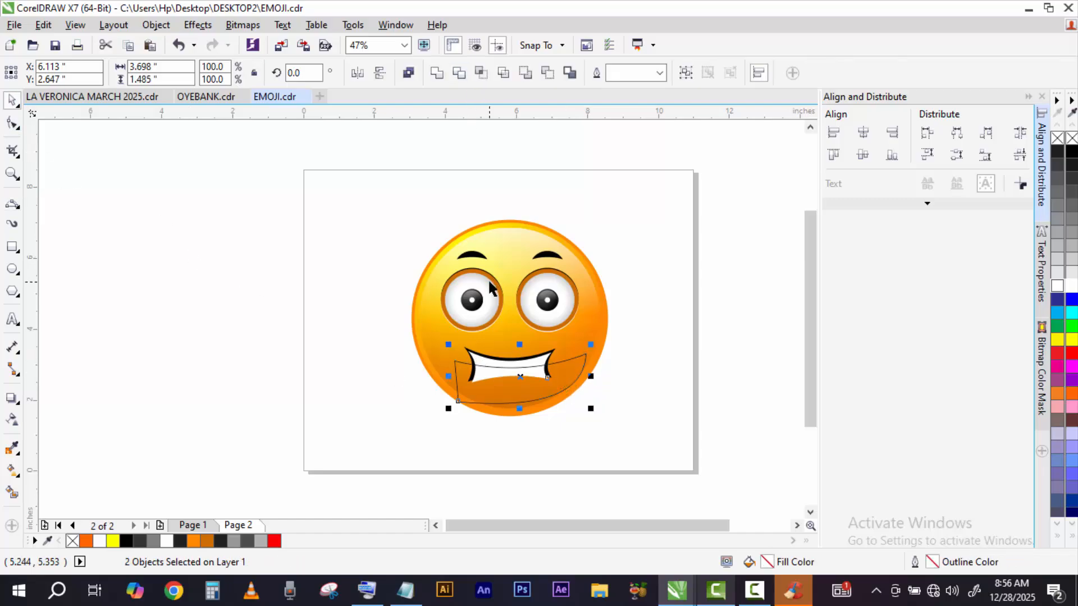
pyautogui.click(458, 73)
pyautogui.click(566, 369)
pyautogui.rightClick(566, 371)
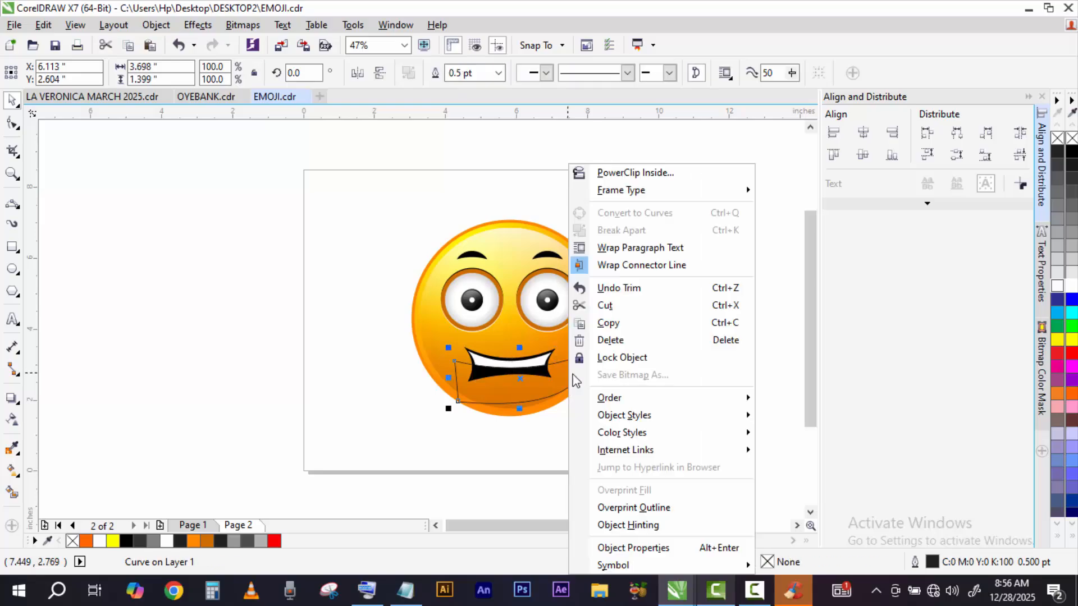
pyautogui.click(641, 346)
pyautogui.press('Delete')
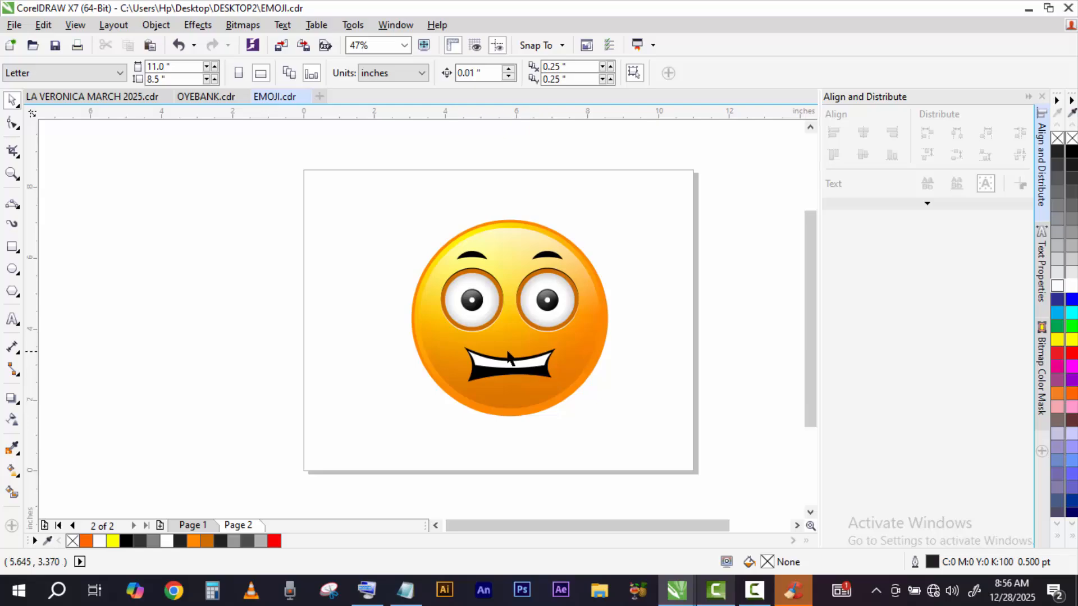
# Step: Fill the trimmed inner mouth shape with grey (#808080) and raise its two lower corner nodes slightly
pyautogui.click(515, 368)
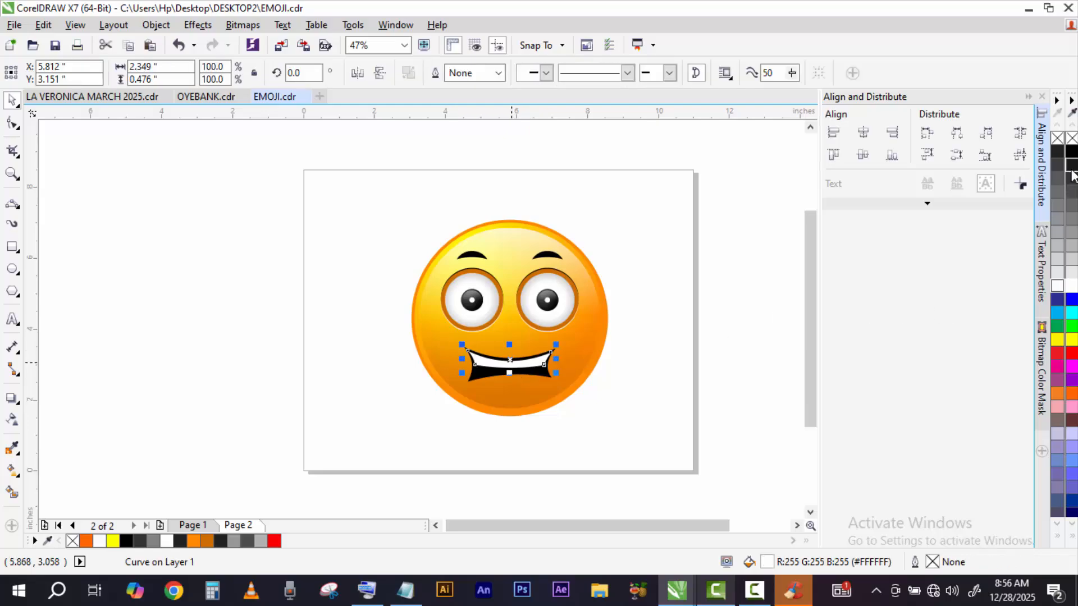
pyautogui.click(1072, 218)
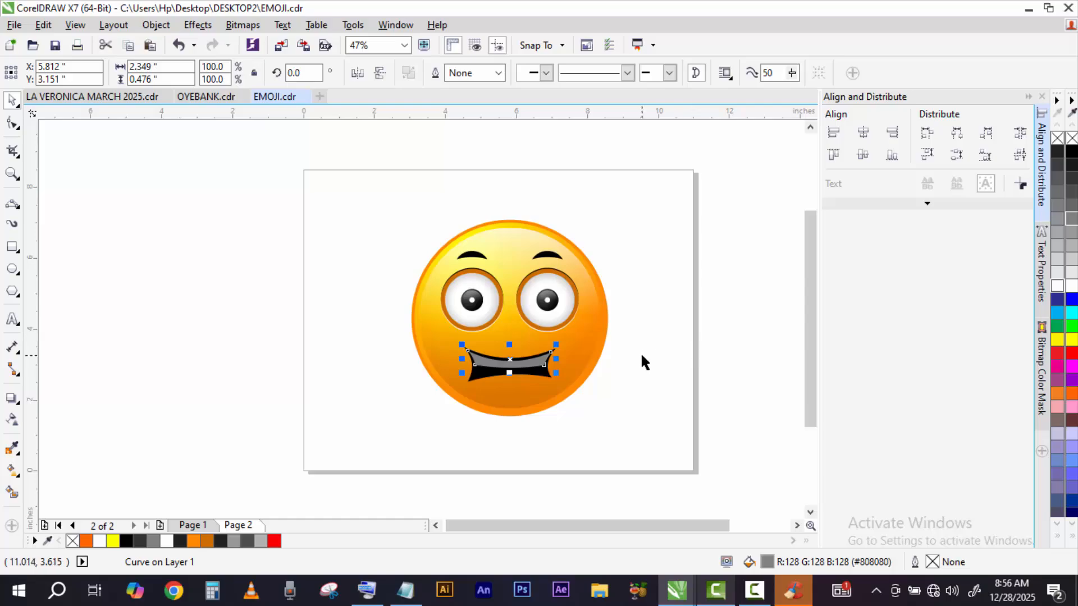
pyautogui.click(12, 174)
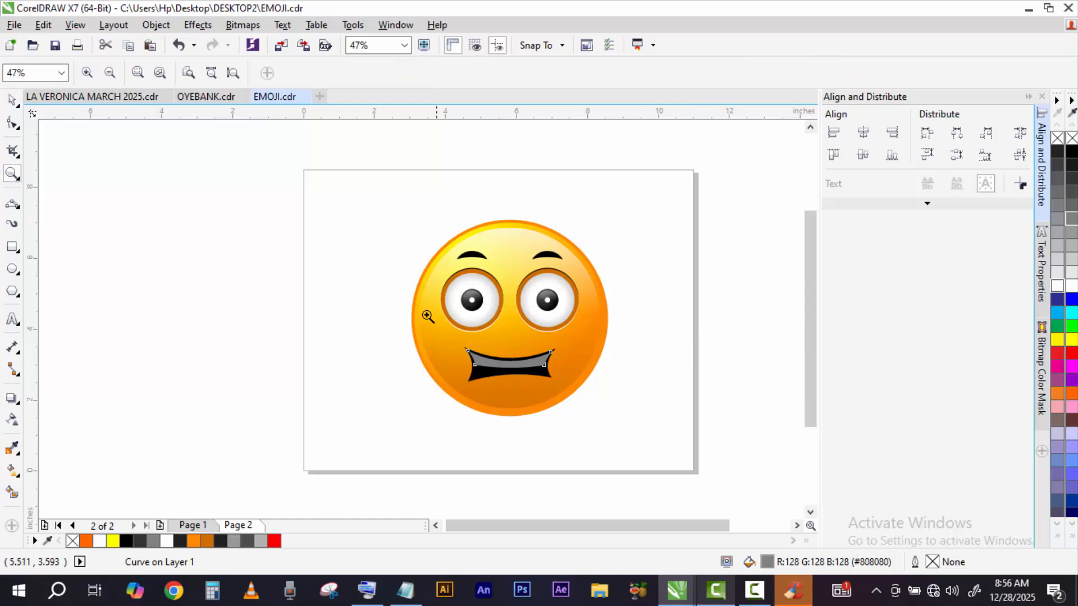
pyautogui.moveTo(588, 395); pyautogui.dragTo(622, 412)
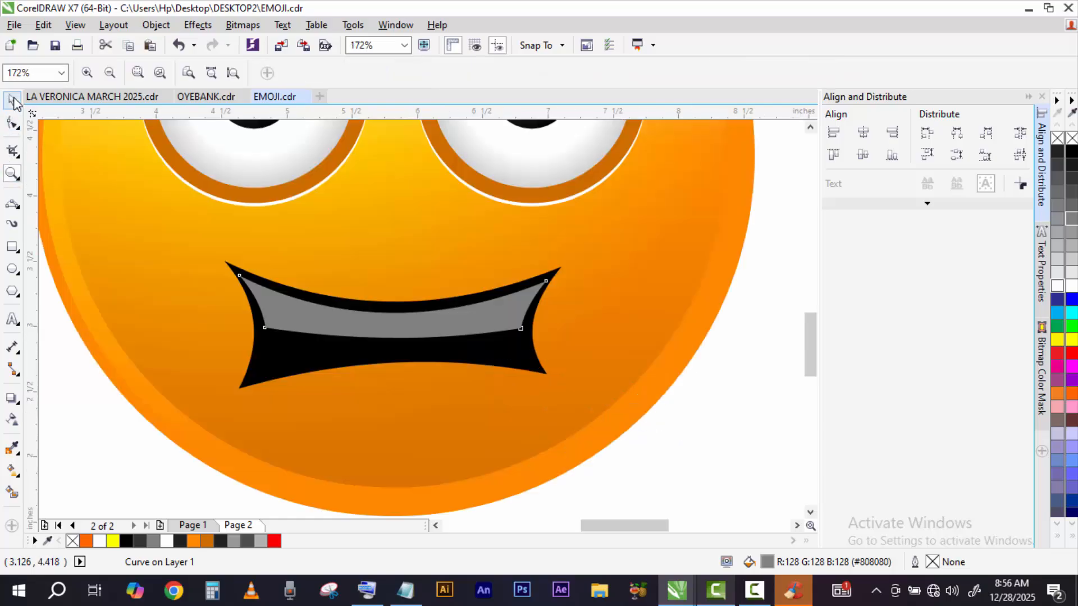
pyautogui.click(12, 122)
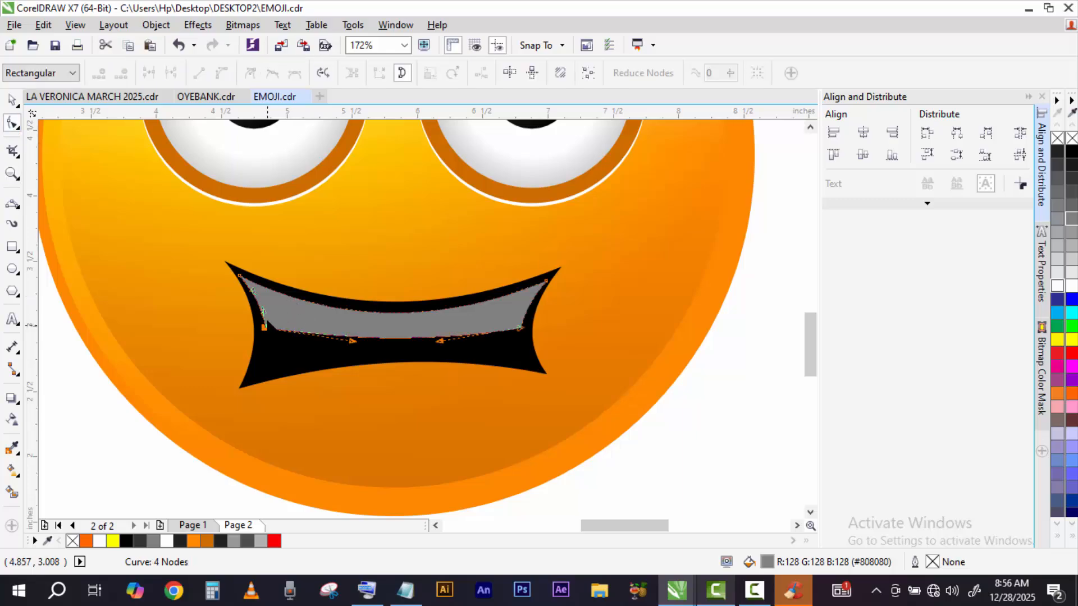
pyautogui.moveTo(264, 326); pyautogui.dragTo(261, 316)
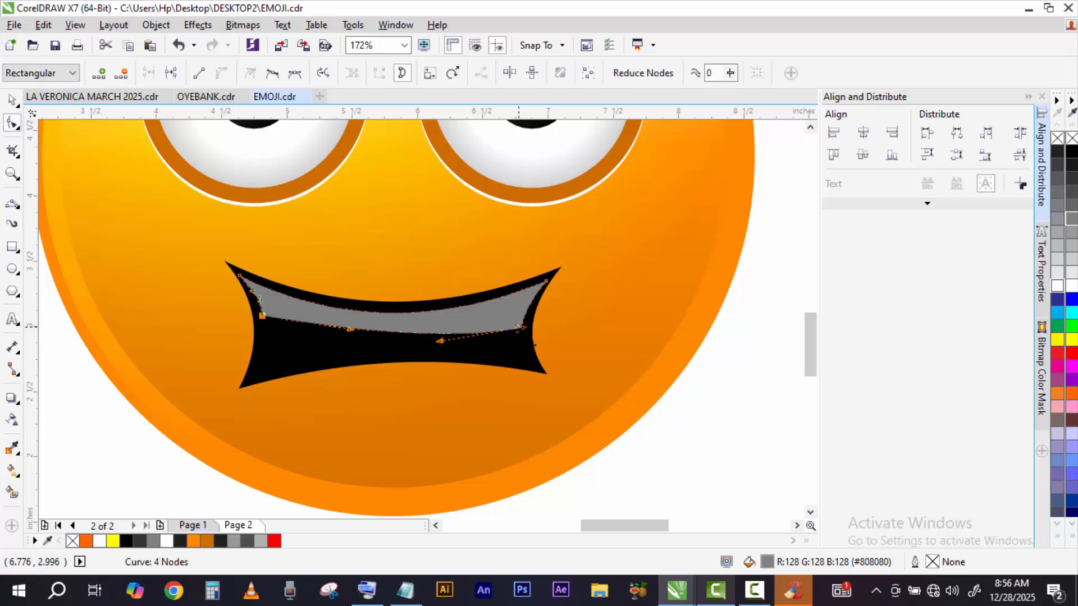
pyautogui.moveTo(521, 328); pyautogui.dragTo(524, 320)
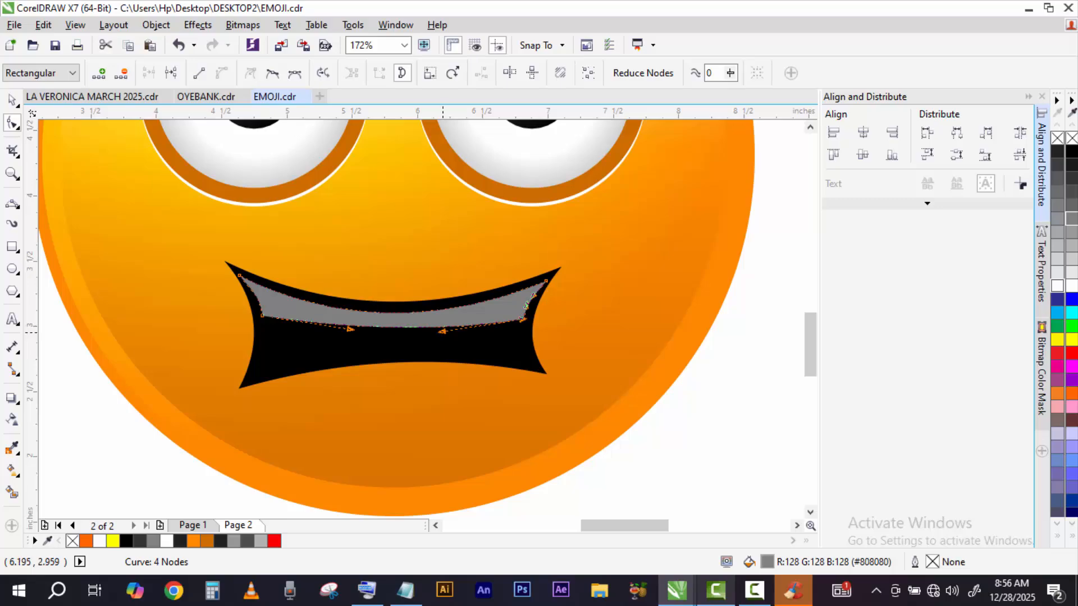
# Step: Adjust the curve handles along the grey shape's lower edge to give it an even downward bow
pyautogui.moveTo(442, 331); pyautogui.dragTo(437, 337)
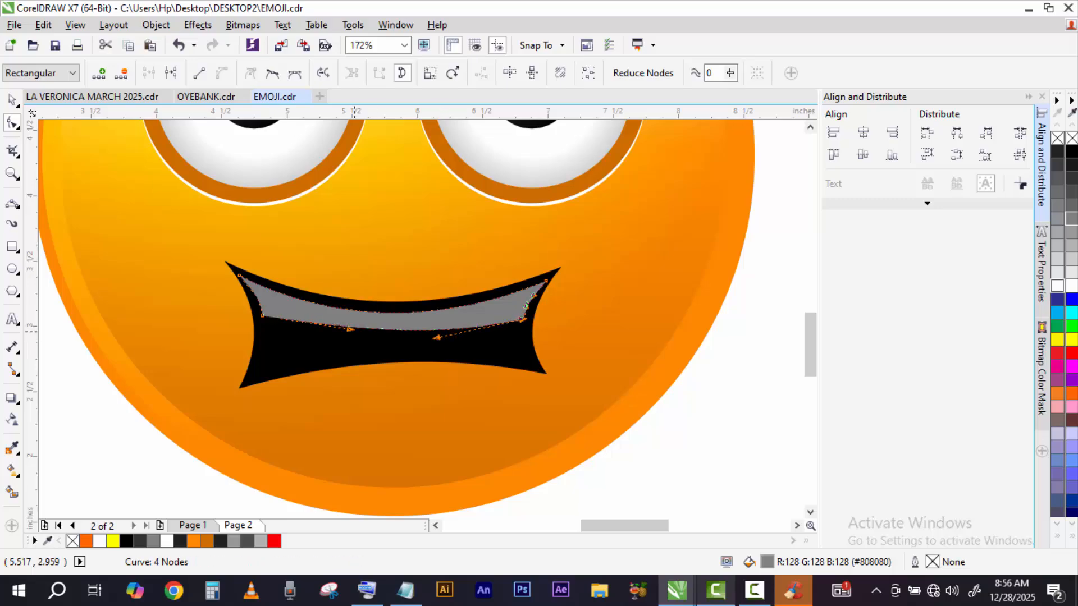
pyautogui.moveTo(350, 329); pyautogui.dragTo(343, 337)
pyautogui.moveTo(438, 337); pyautogui.dragTo(441, 319)
pyautogui.moveTo(342, 336); pyautogui.dragTo(343, 325)
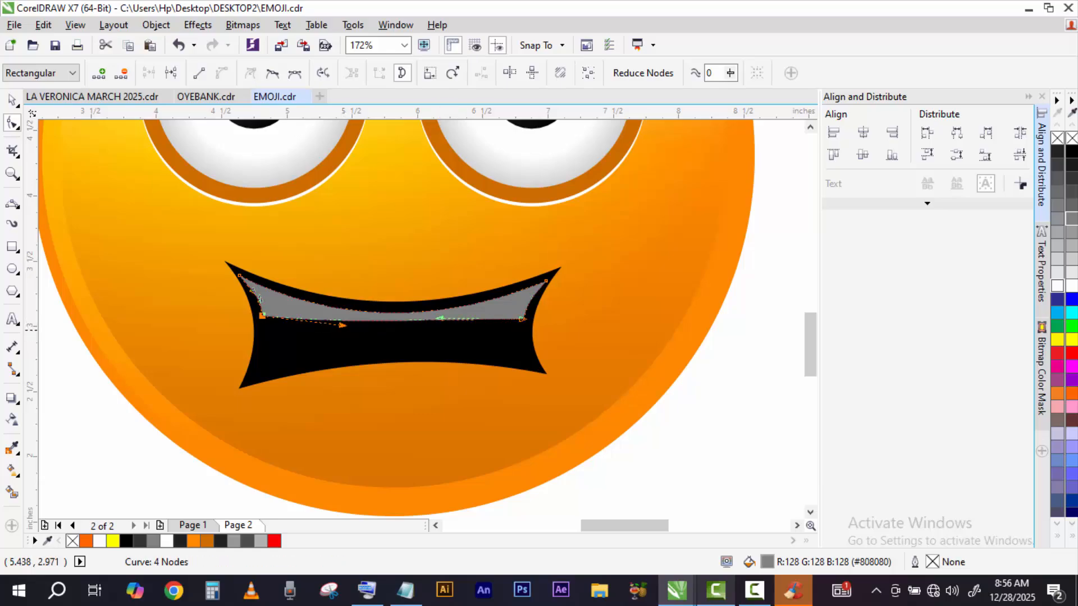
pyautogui.moveTo(443, 332); pyautogui.dragTo(446, 338)
pyautogui.moveTo(341, 326); pyautogui.dragTo(347, 333)
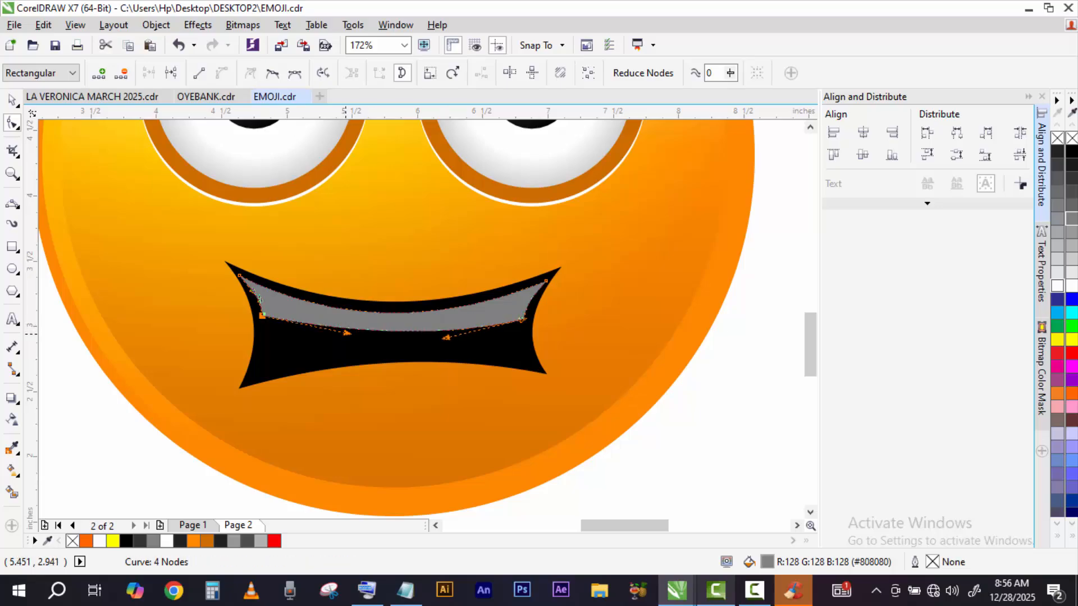
pyautogui.click(10, 175)
pyautogui.rightClick(441, 217)
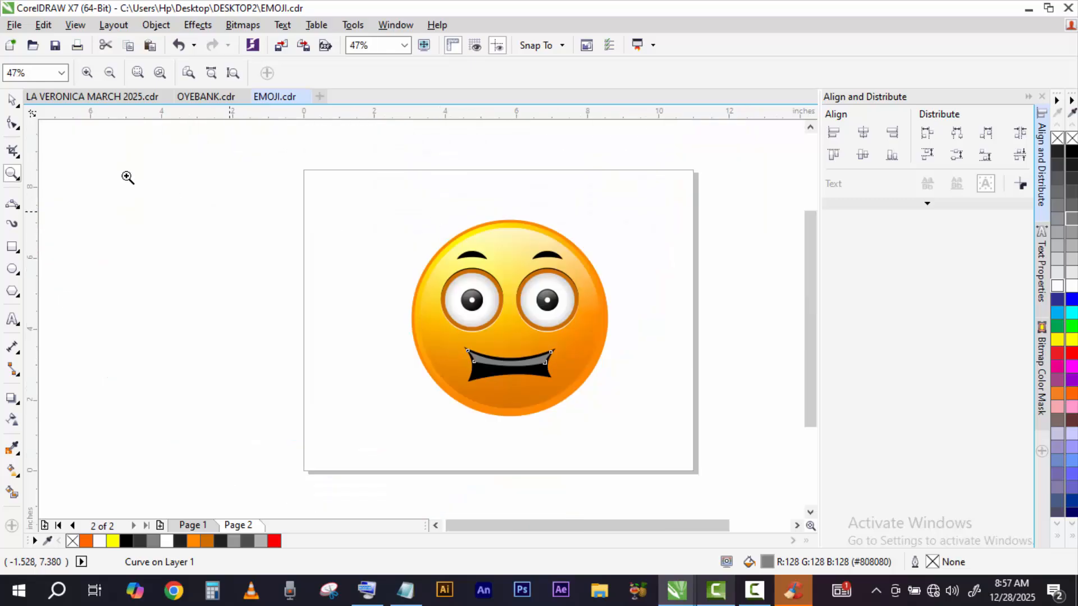
# Step: Duplicate the black mouth shape in white (#FFFFFF) and move the copy behind both the grey inner shape and the black mouth
pyautogui.click(11, 100)
pyautogui.press('space')
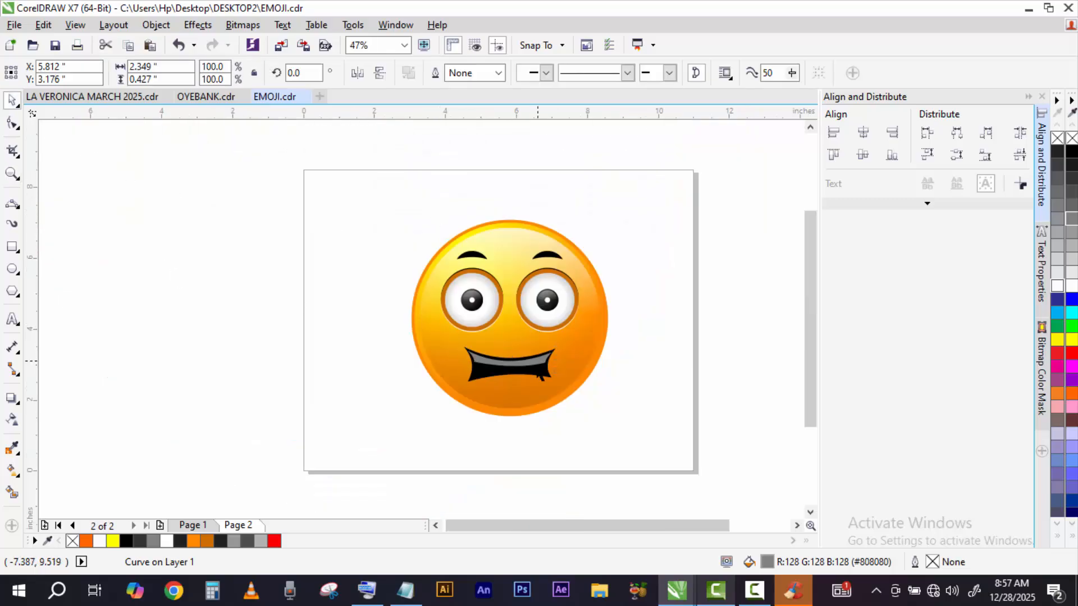
pyautogui.click(540, 379)
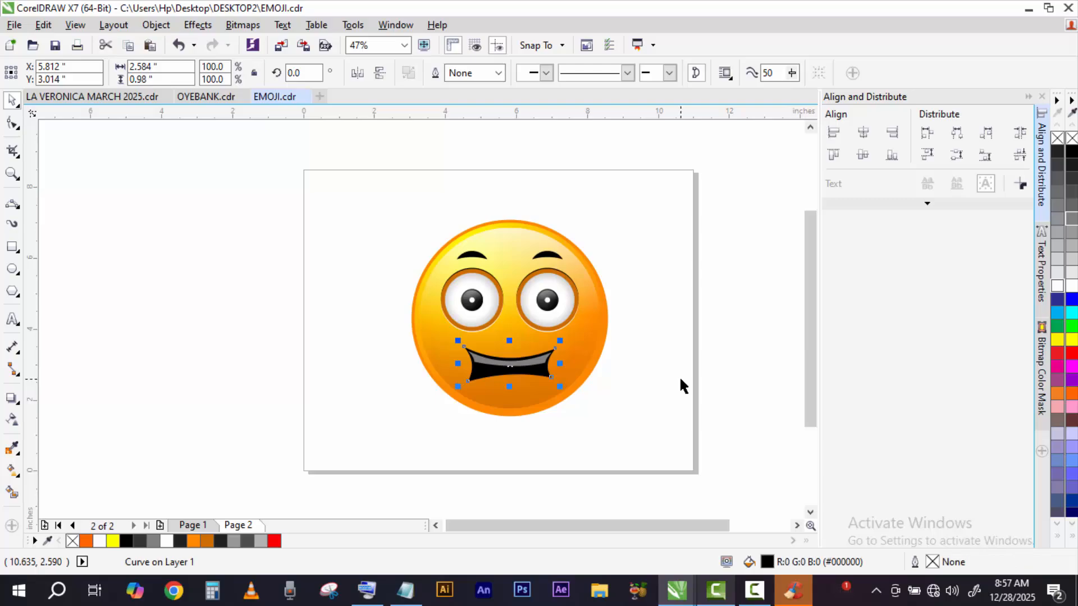
pyautogui.click(1070, 287)
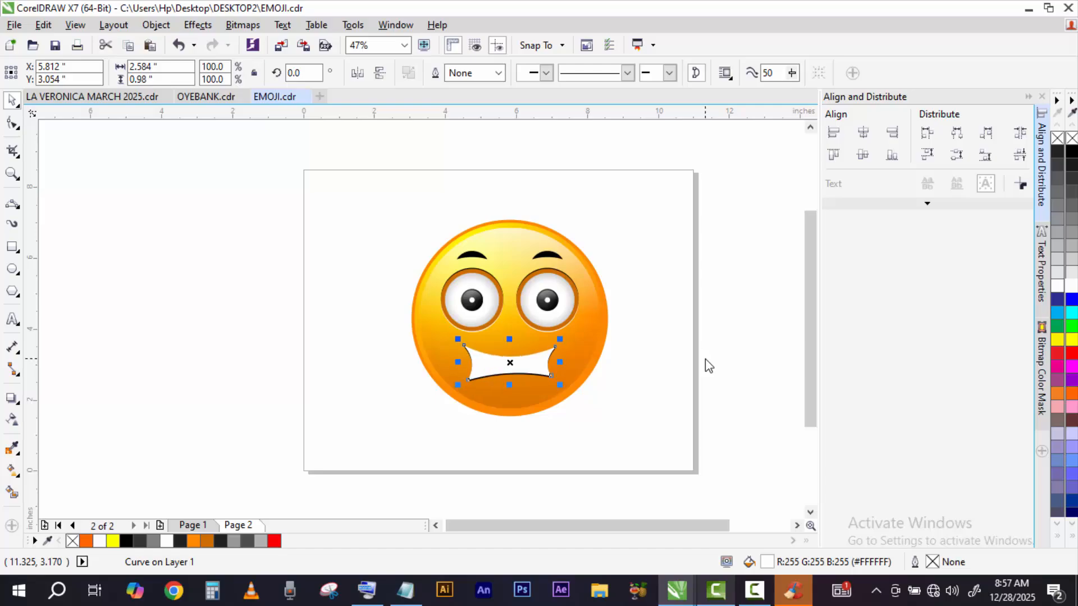
pyautogui.hotkey('ctrl', 'pagedown')
pyautogui.hotkey('ctrl', 'pagedown')
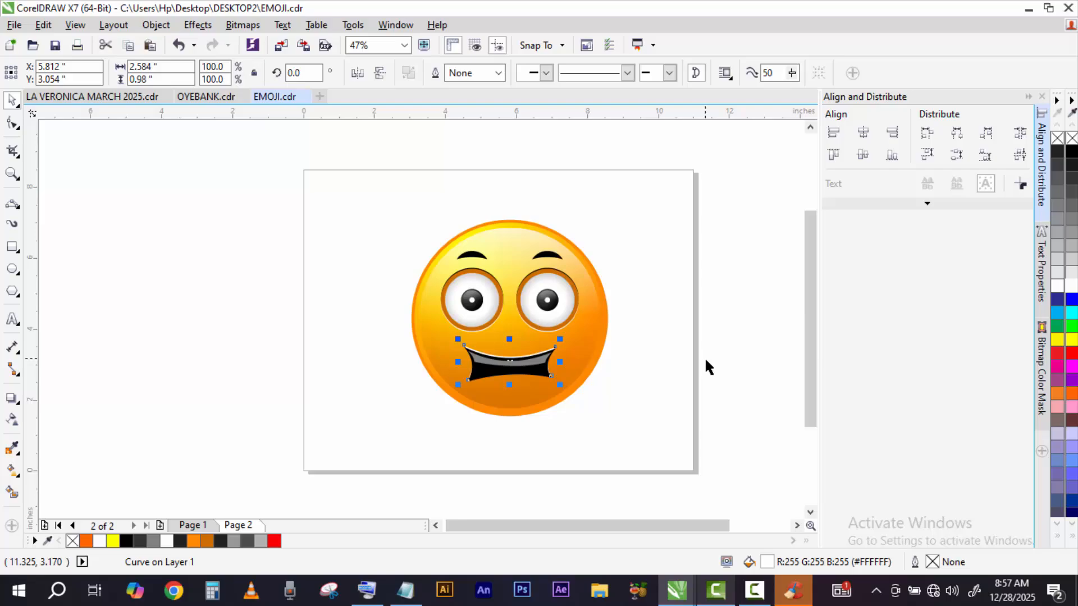
# Step: Nudge the white mouth copy down to Y 2.984 in as a thin highlight along the mouth's lower edge
pyautogui.press('Down')
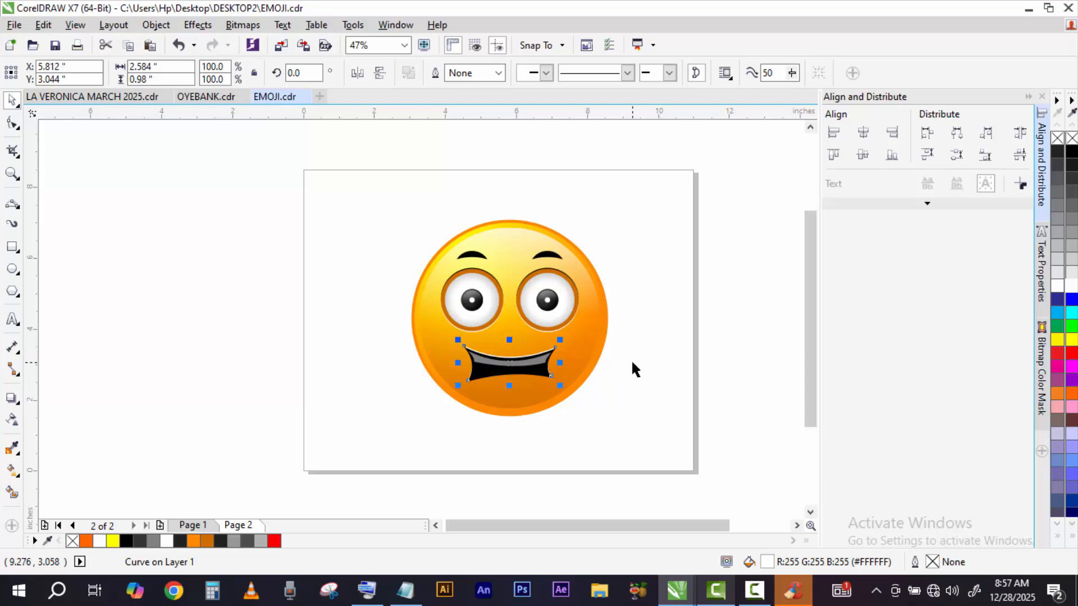
pyautogui.press('Down')
pyautogui.press('Down')
pyautogui.press('Down')
pyautogui.press('Down')
pyautogui.press('Down')
pyautogui.press('Down')
pyautogui.press('Down')
pyautogui.press('Up')
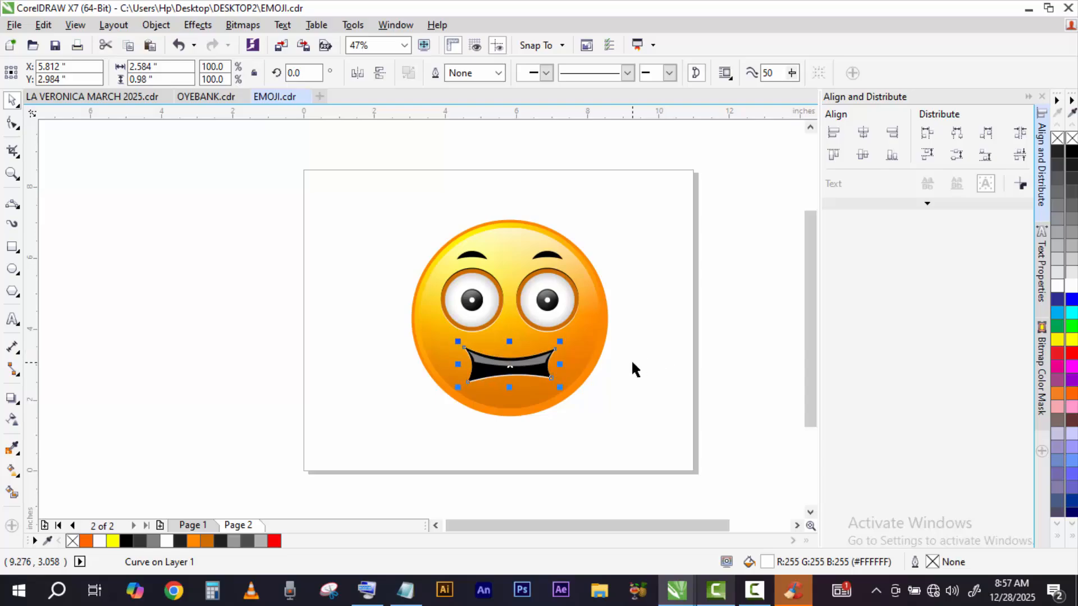
pyautogui.click(725, 375)
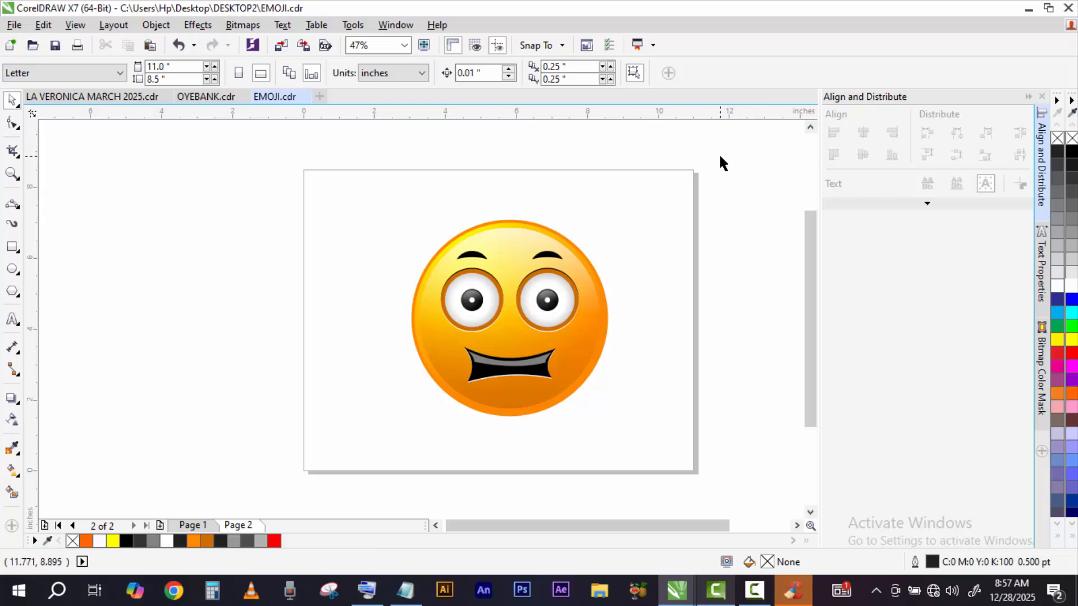
# Step: Ungroup the eyes-and-eyebrows group so that the eyebrows can be edited individually
pyautogui.click(12, 174)
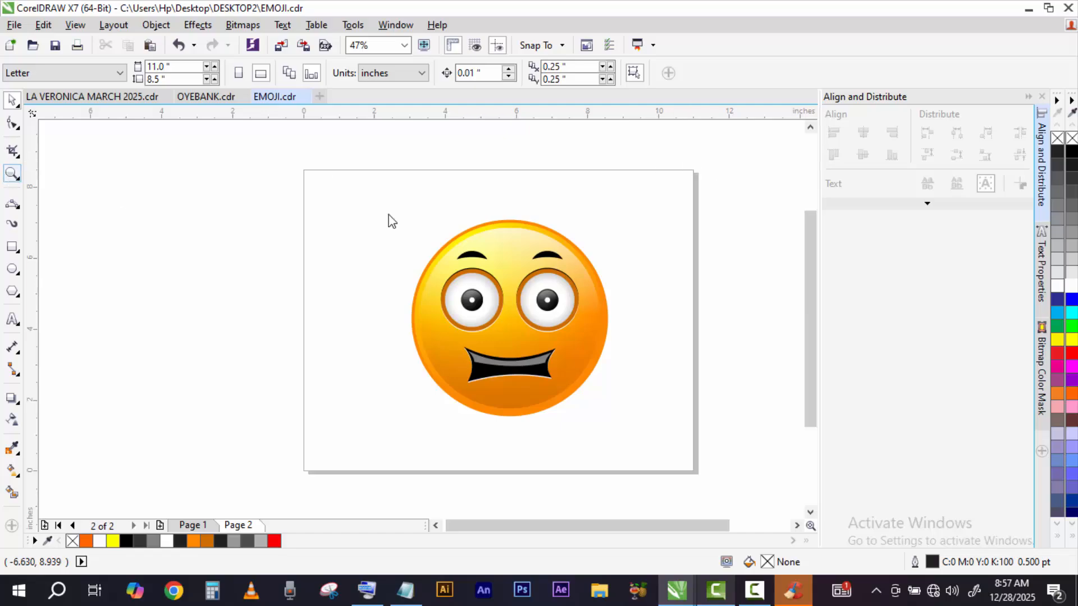
pyautogui.moveTo(433, 222); pyautogui.dragTo(595, 294)
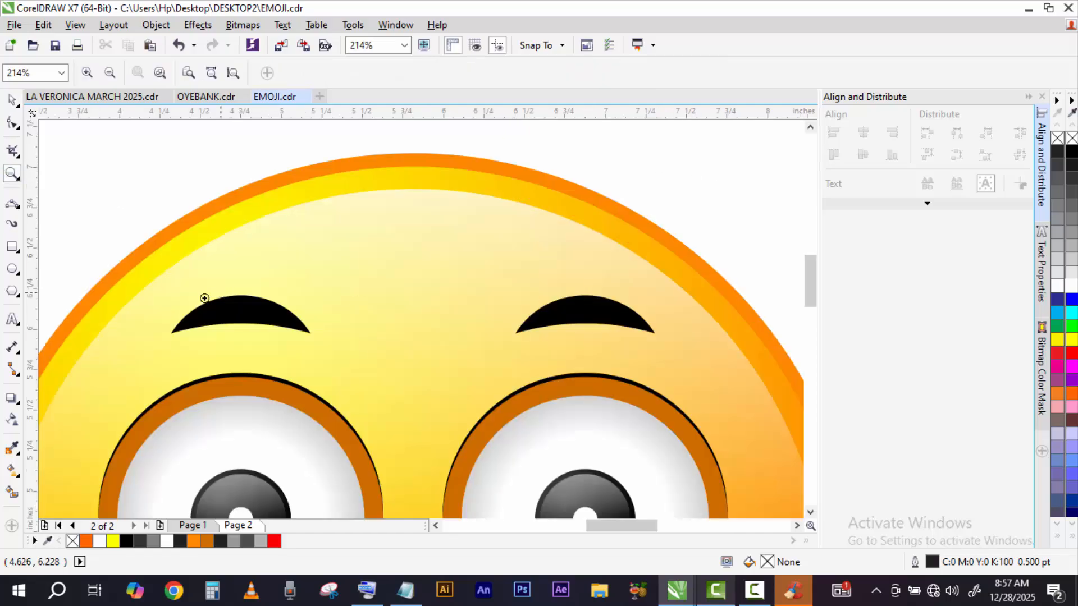
pyautogui.click(13, 471)
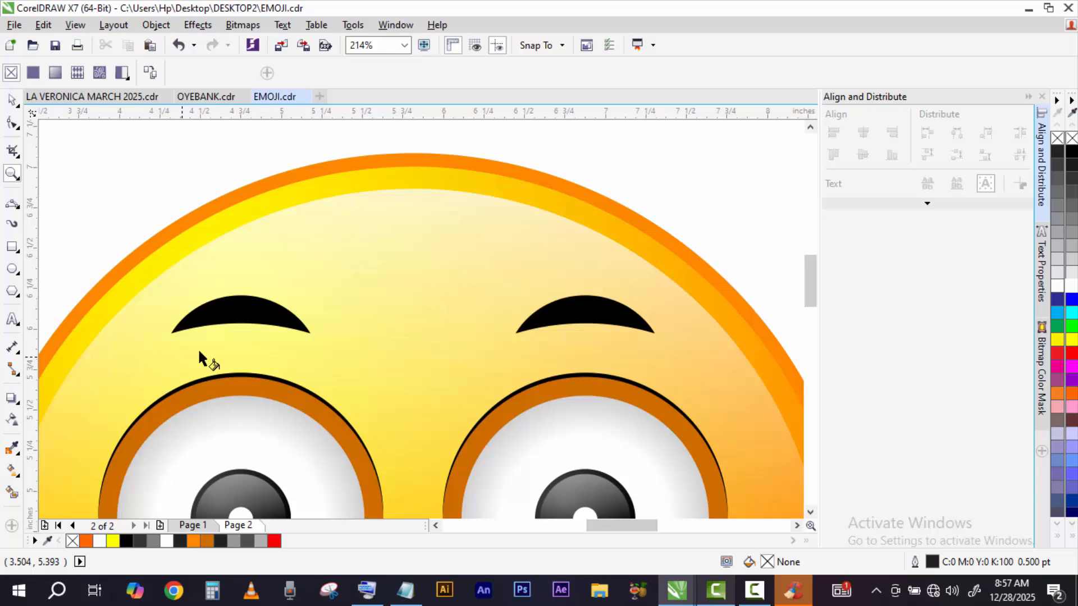
pyautogui.click(239, 327)
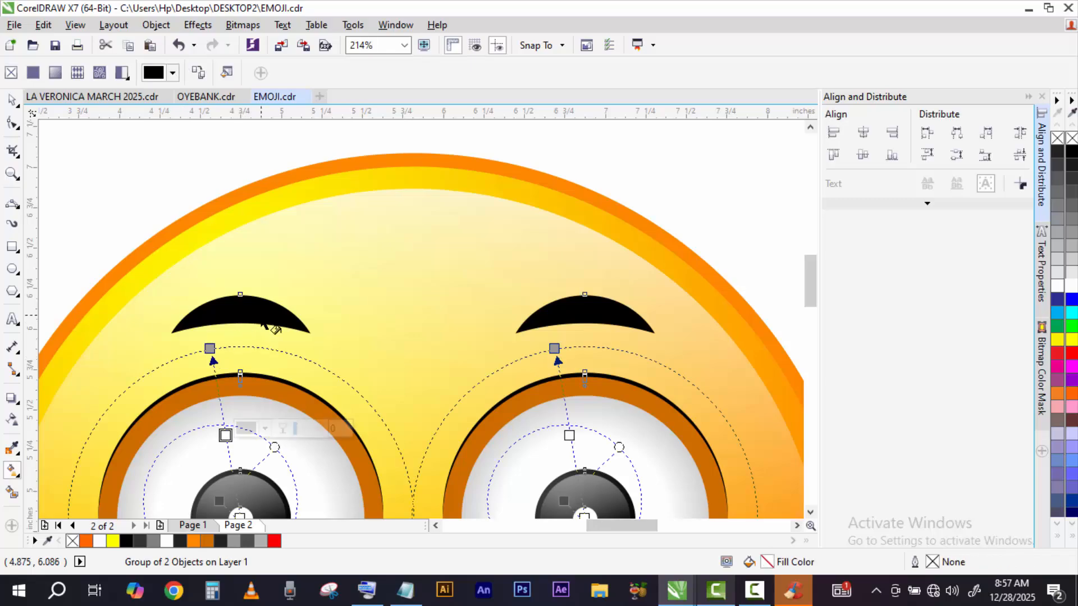
pyautogui.click(12, 102)
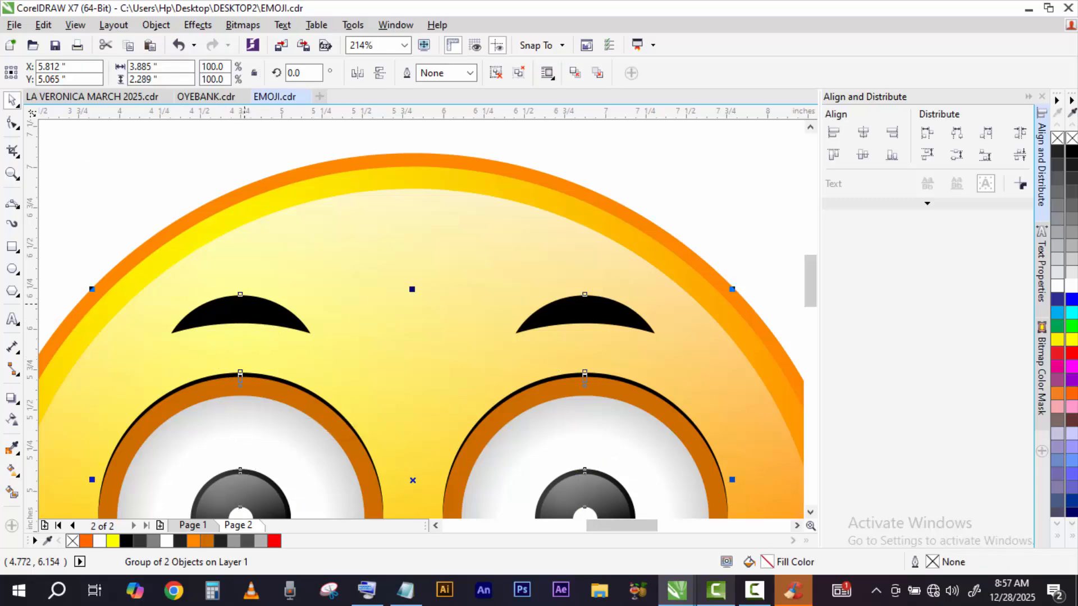
pyautogui.rightClick(247, 304)
pyautogui.click(315, 265)
# Step: Apply a linear fountain fill to the left eyebrow, running from black at its lower edge to grey at its top
pyautogui.click(238, 326)
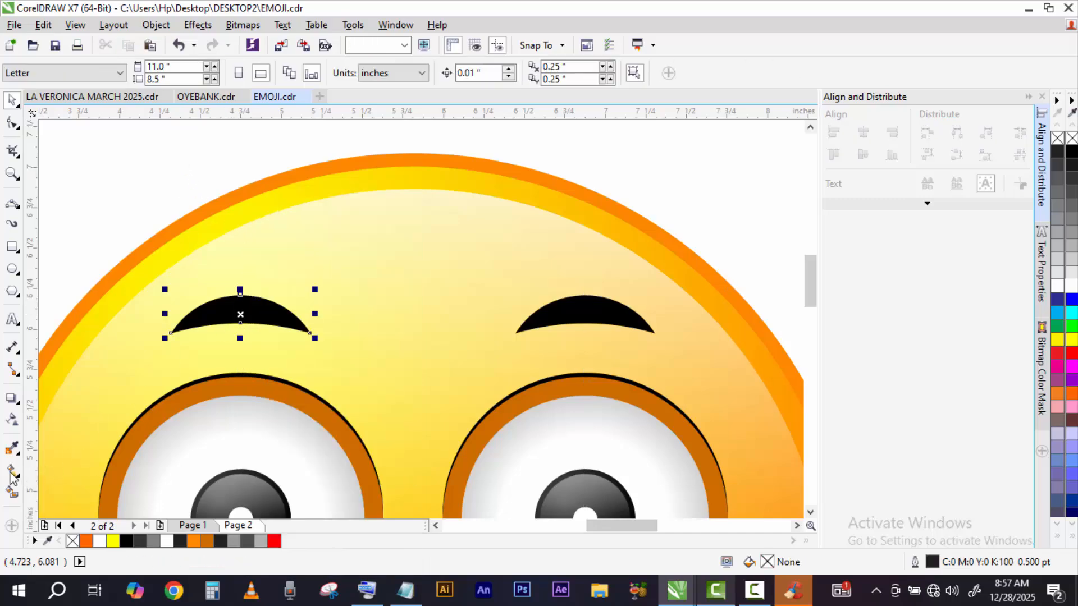
pyautogui.press('g')
pyautogui.moveTo(240, 313); pyautogui.dragTo(240, 295)
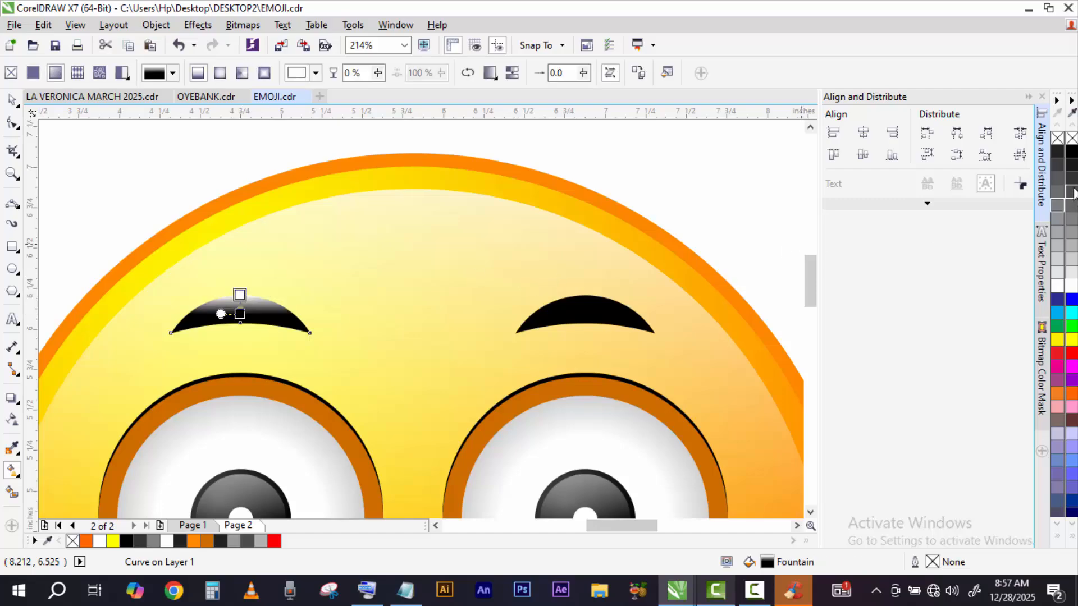
pyautogui.click(1058, 193)
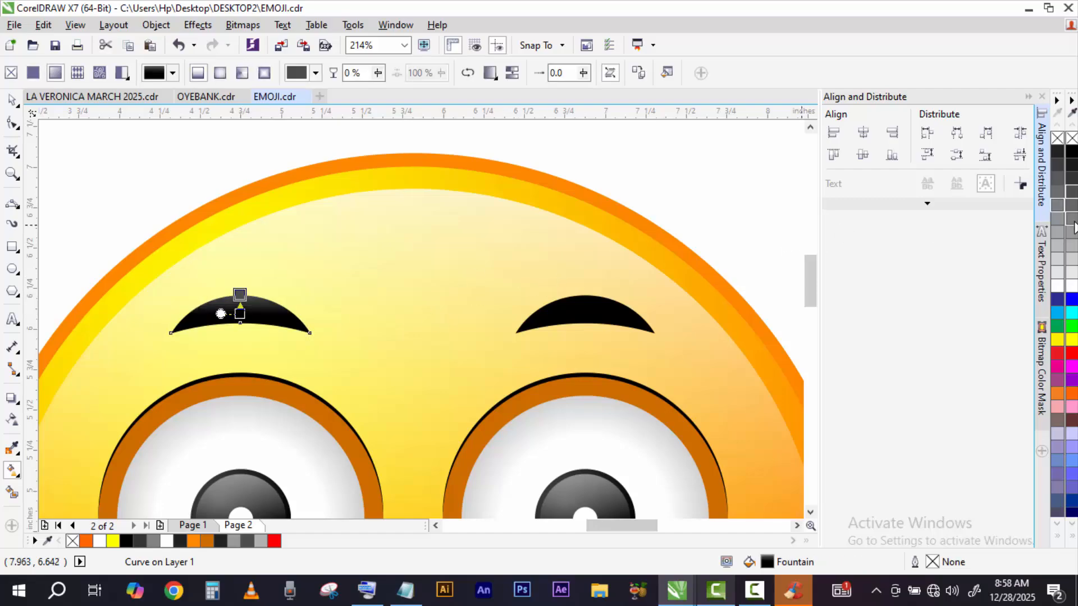
pyautogui.click(1058, 218)
pyautogui.moveTo(239, 315); pyautogui.dragTo(240, 322)
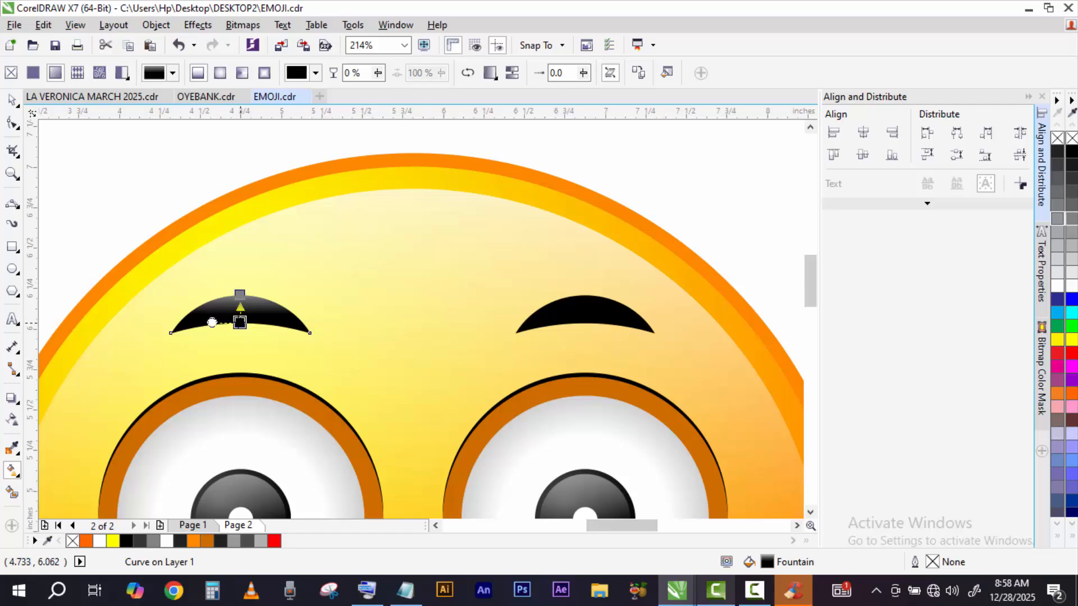
# Step: Copy the left eyebrow's fountain fill to the right eyebrow
pyautogui.click(579, 321)
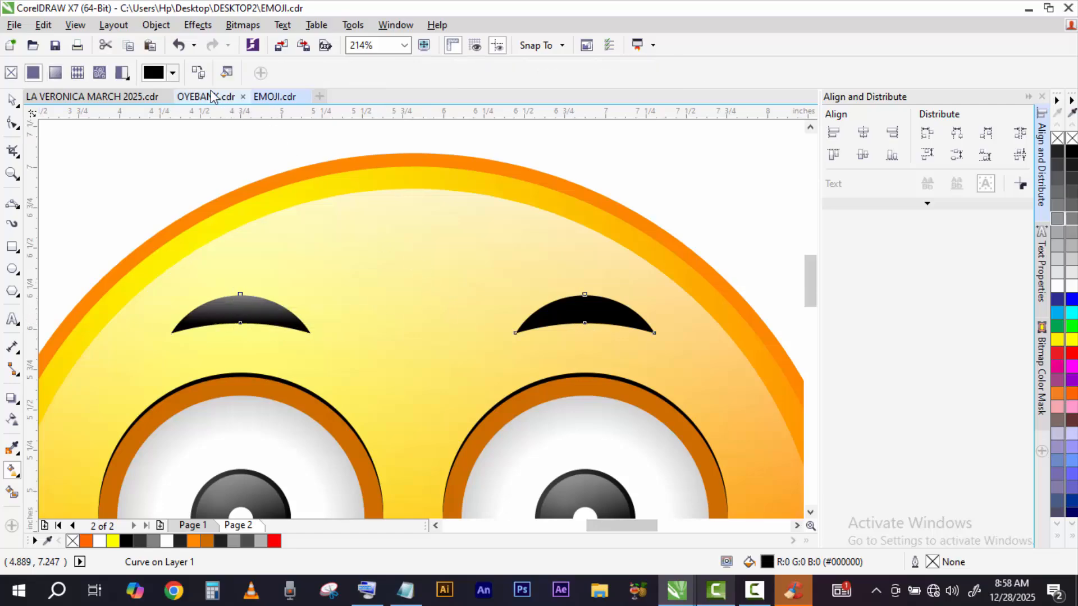
pyautogui.click(198, 72)
pyautogui.click(227, 308)
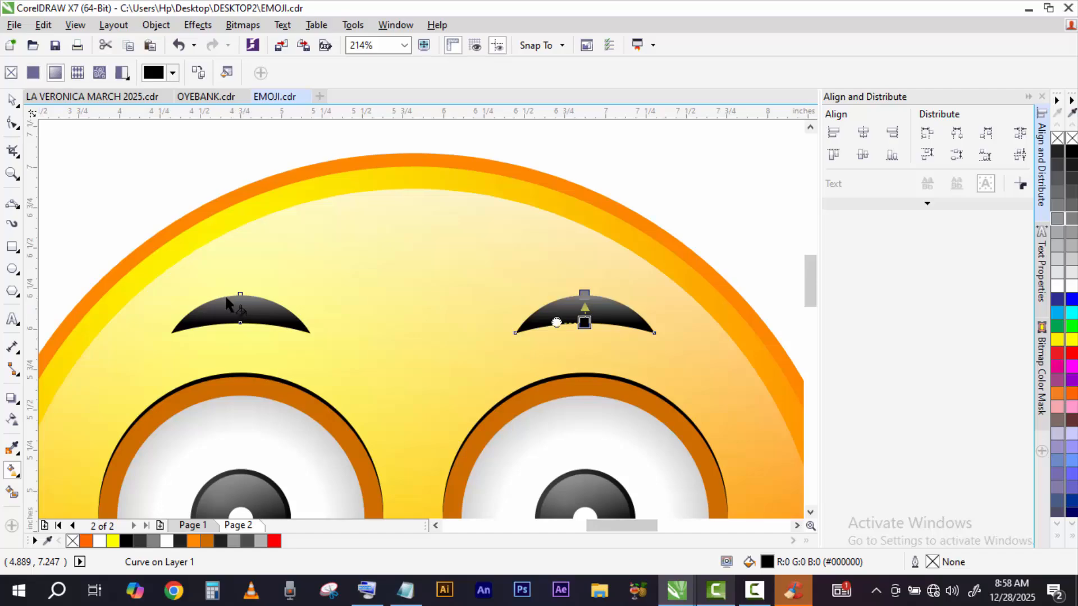
# Step: Select both eyebrows and group them
pyautogui.click(12, 100)
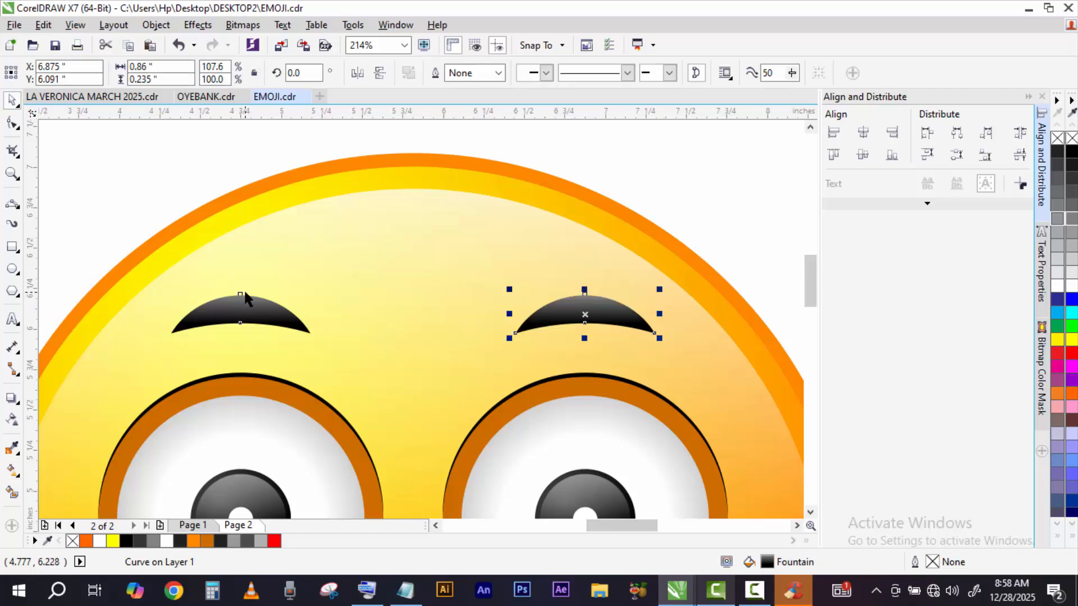
pyautogui.keyDown('shift'); pyautogui.click(252, 315); pyautogui.keyUp('shift')
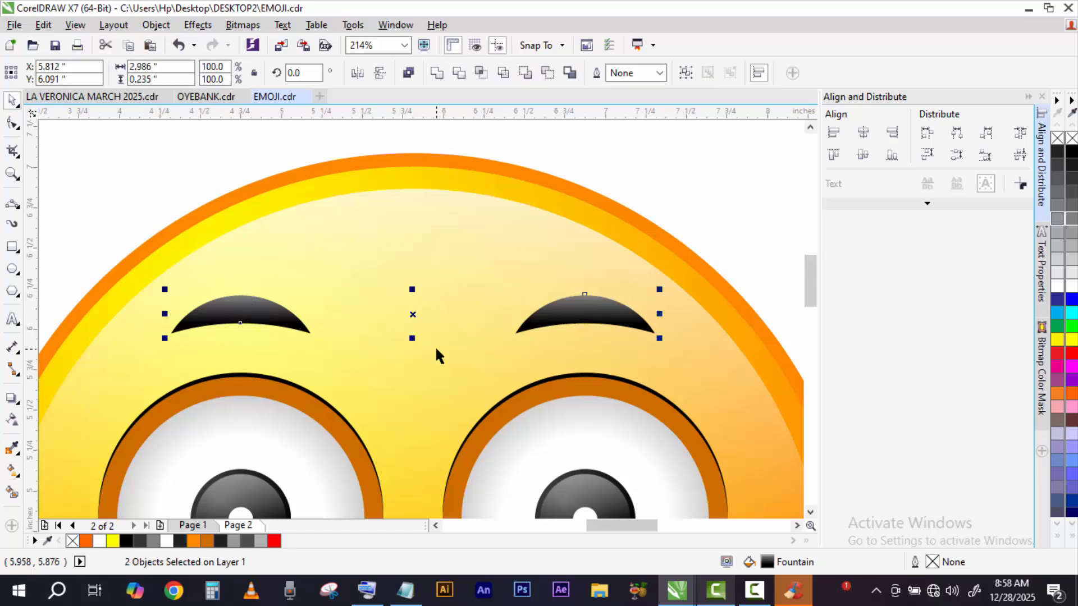
pyautogui.hotkey('ctrl', 'g')
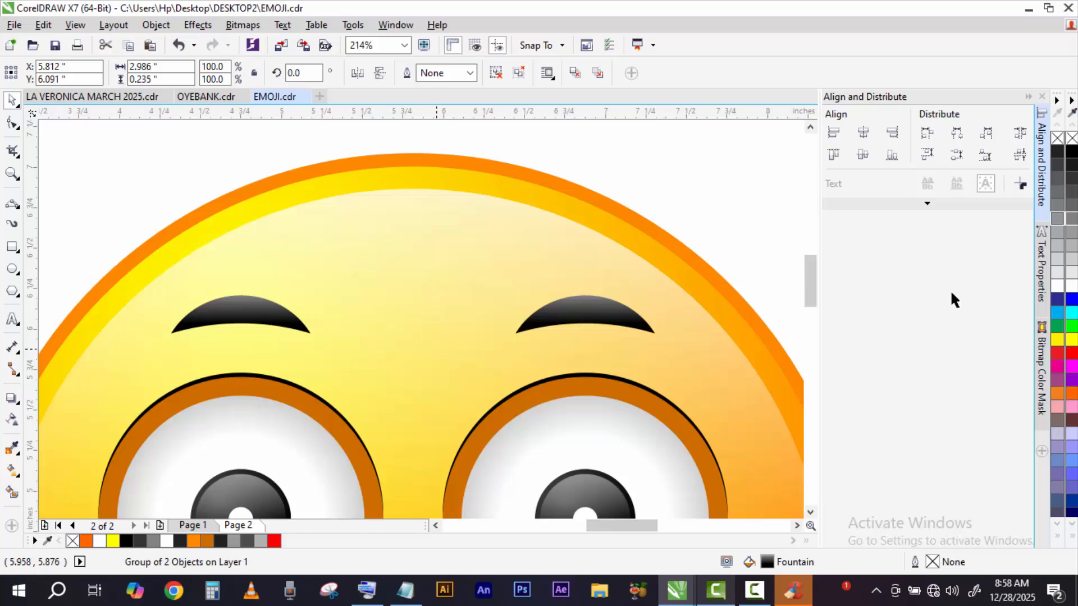
# Step: Duplicate the eyebrow group in white (#FFFFFF), nudge the copy down 0.03 in and place it behind the dark eyebrows
pyautogui.click(1072, 286)
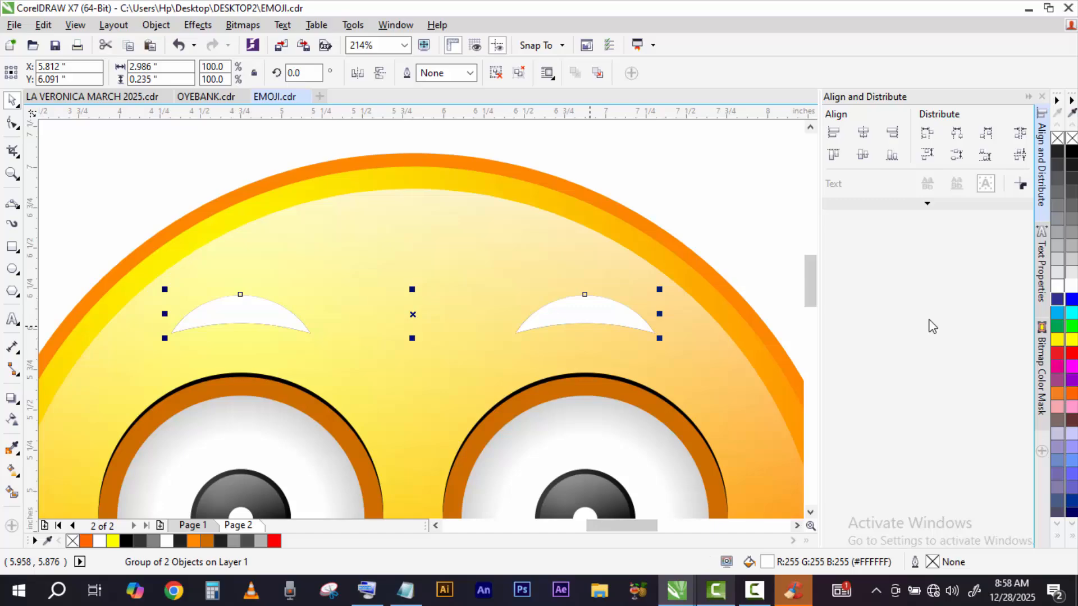
pyautogui.press('Down')
pyautogui.press('Down')
pyautogui.press('Down')
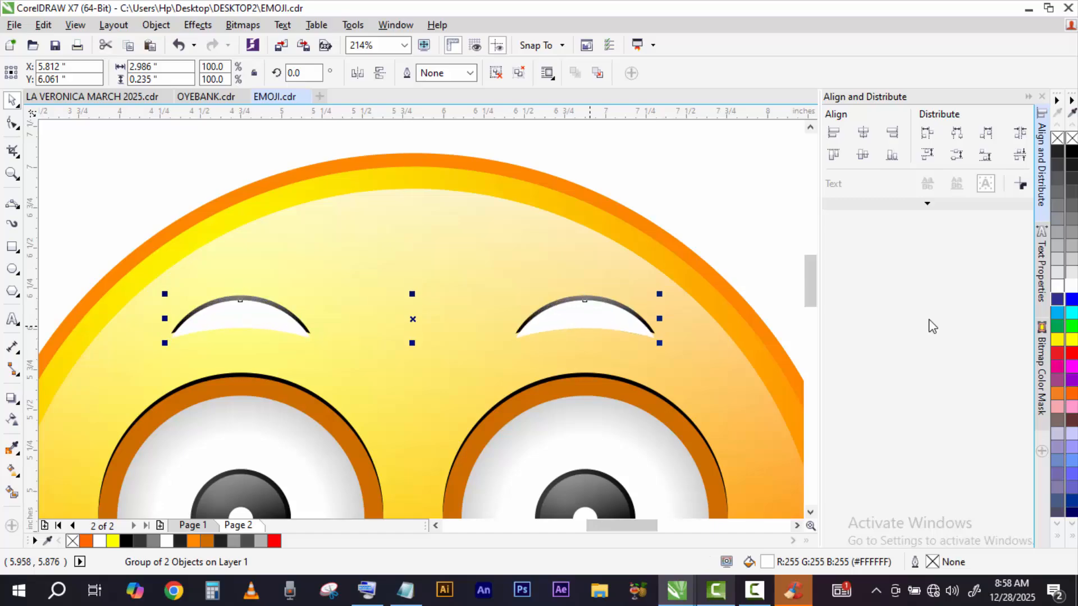
pyautogui.hotkey('ctrl', 'pagedown')
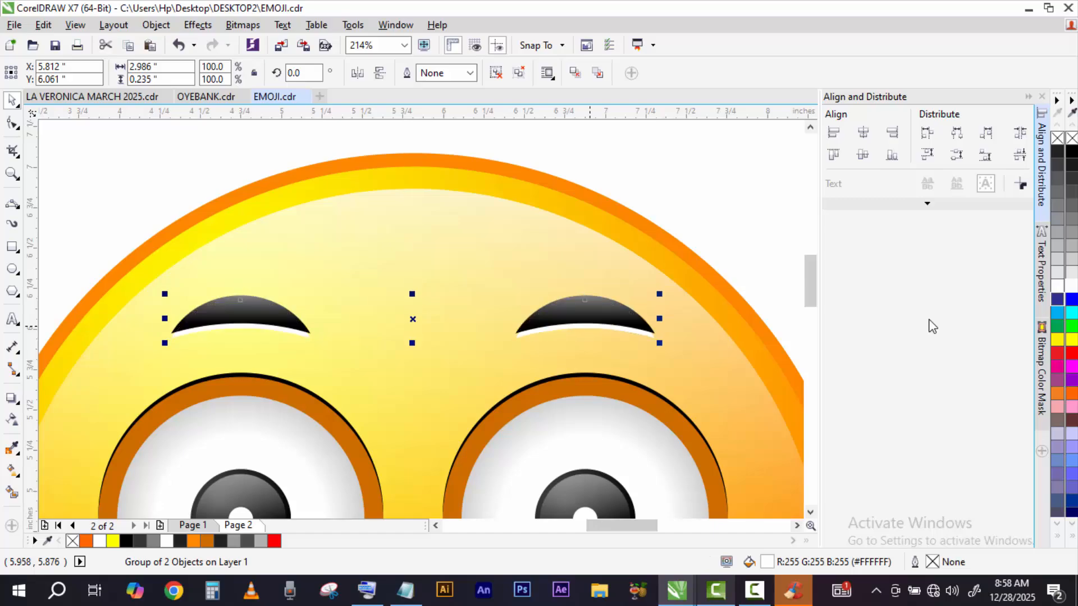
pyautogui.click(12, 174)
pyautogui.scroll(-3, 415, 227)
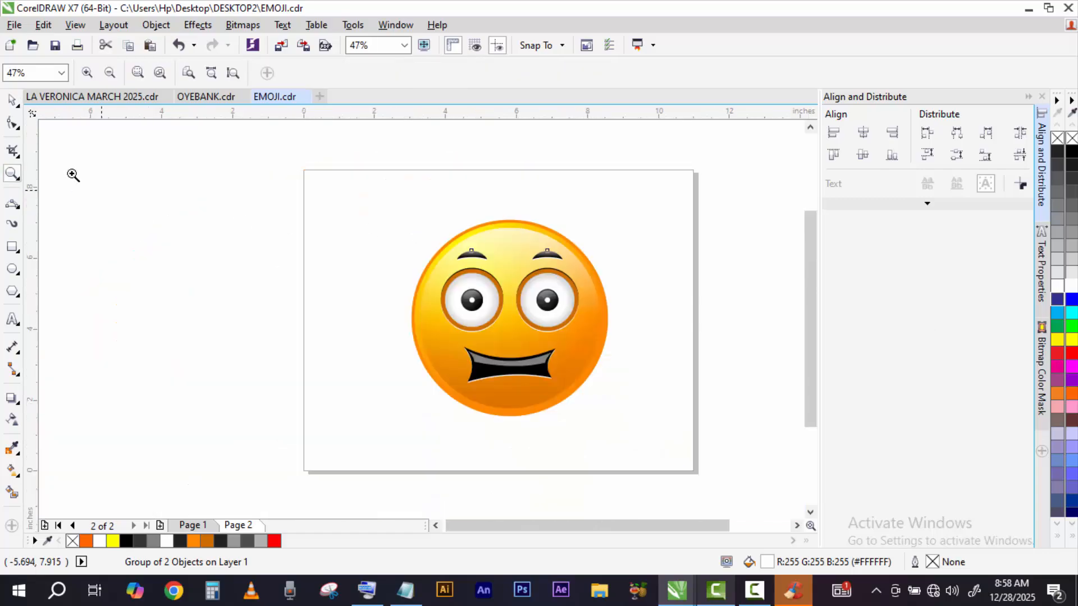
pyautogui.click(11, 100)
pyautogui.click(755, 318)
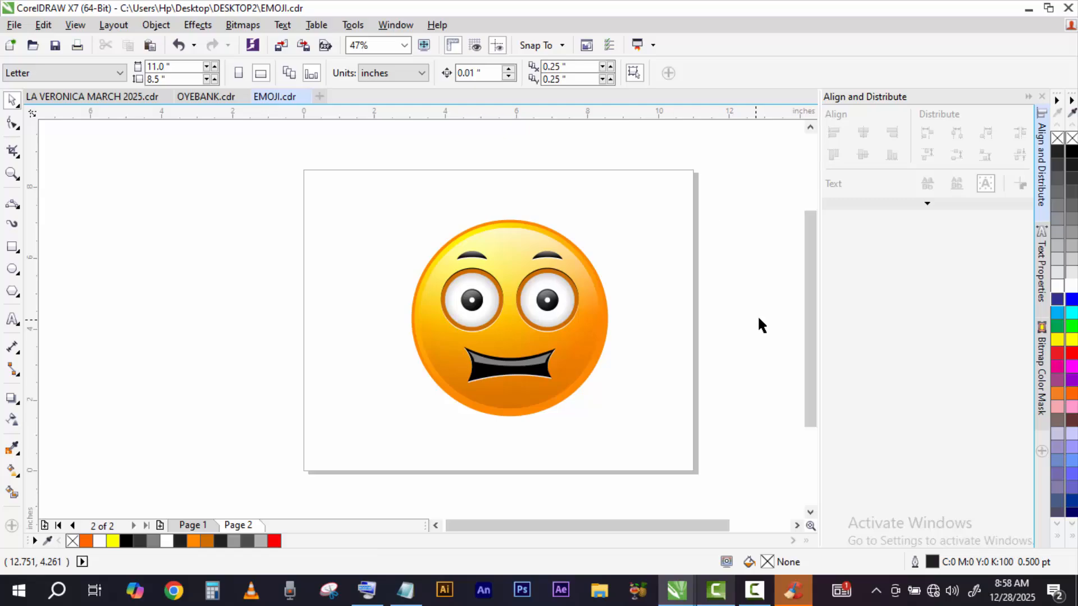
# Step: Open the file commands for the emoji document
pyautogui.click(14, 25)
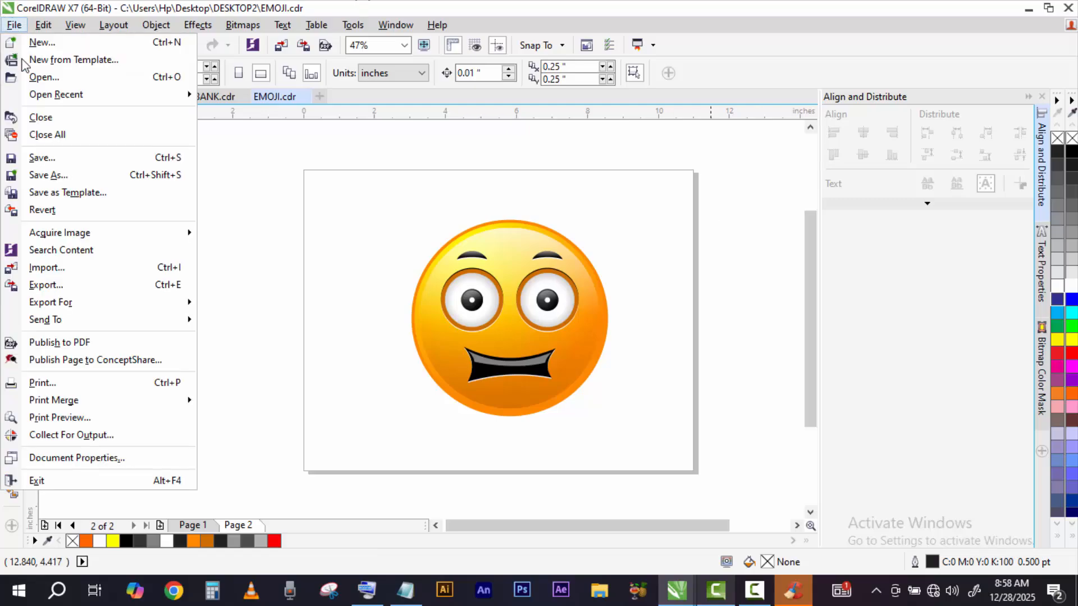